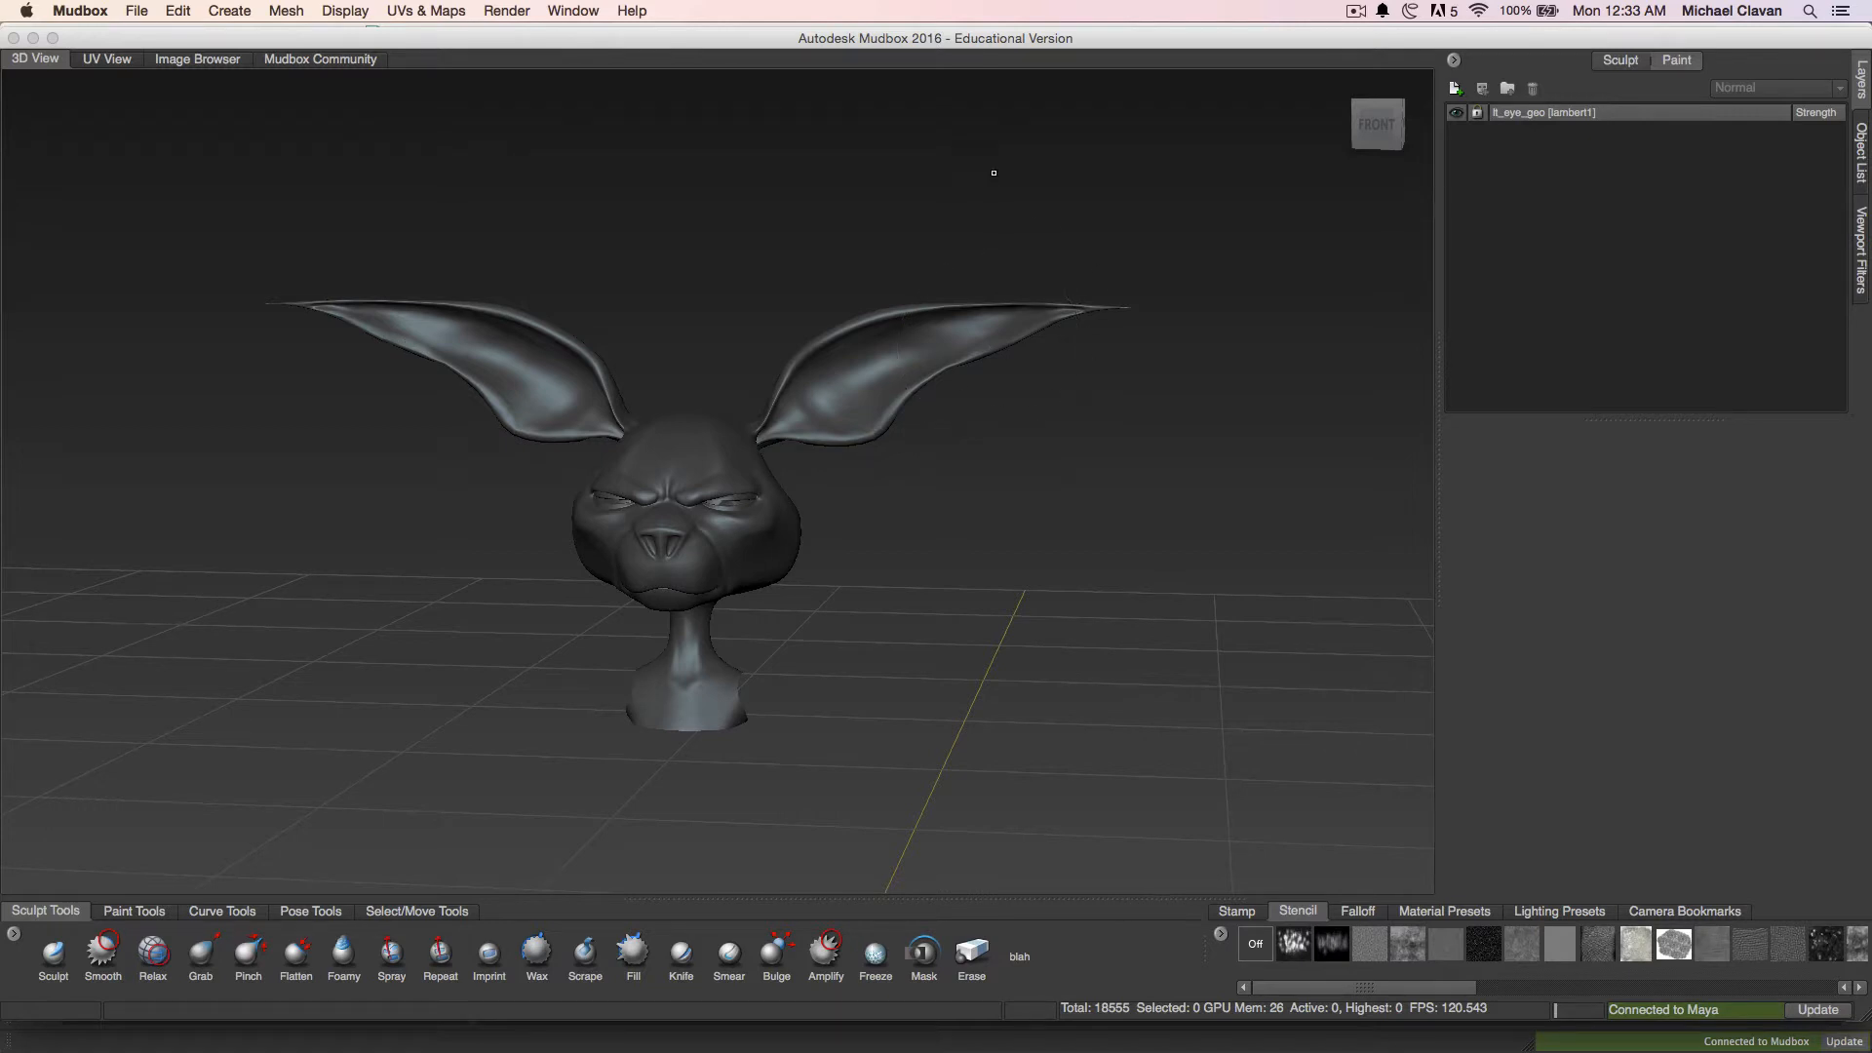
# Switch to the sculpt layers and make the bust head the active mesh
pyautogui.click(1621, 60)
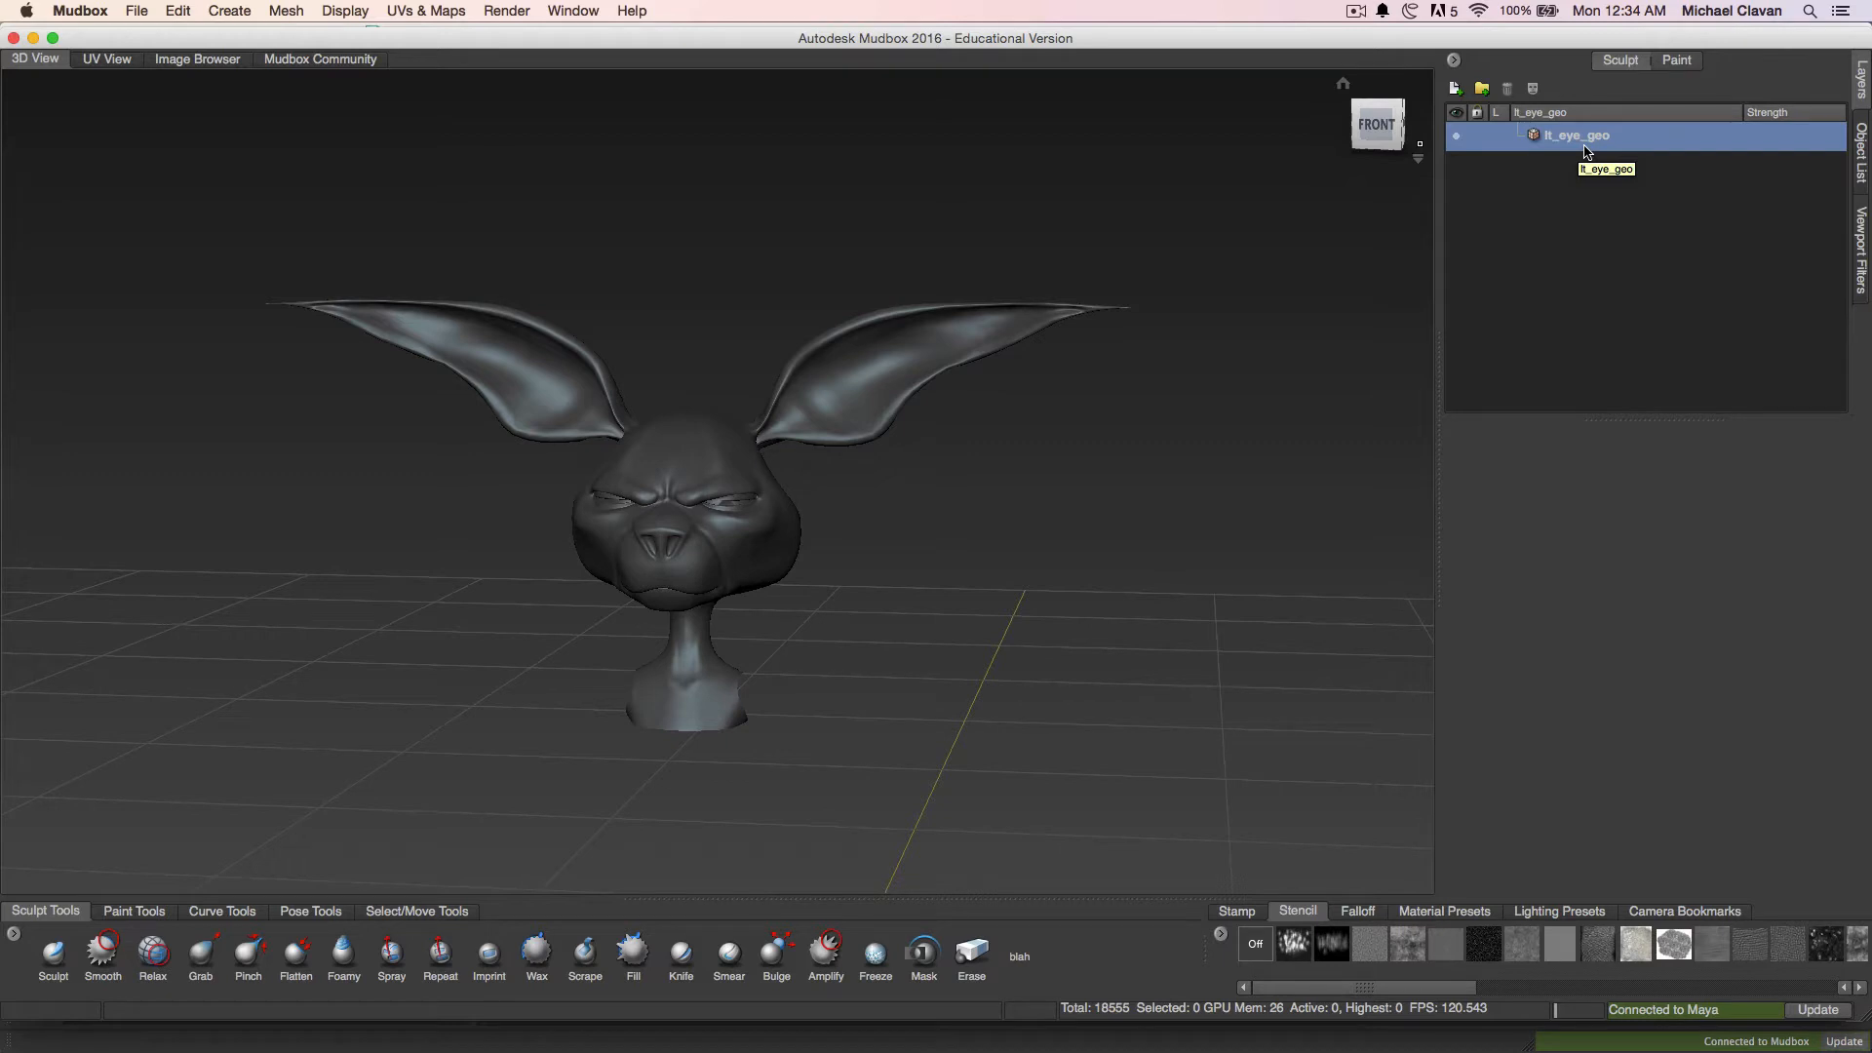
pyautogui.scroll(5, 479, 491)
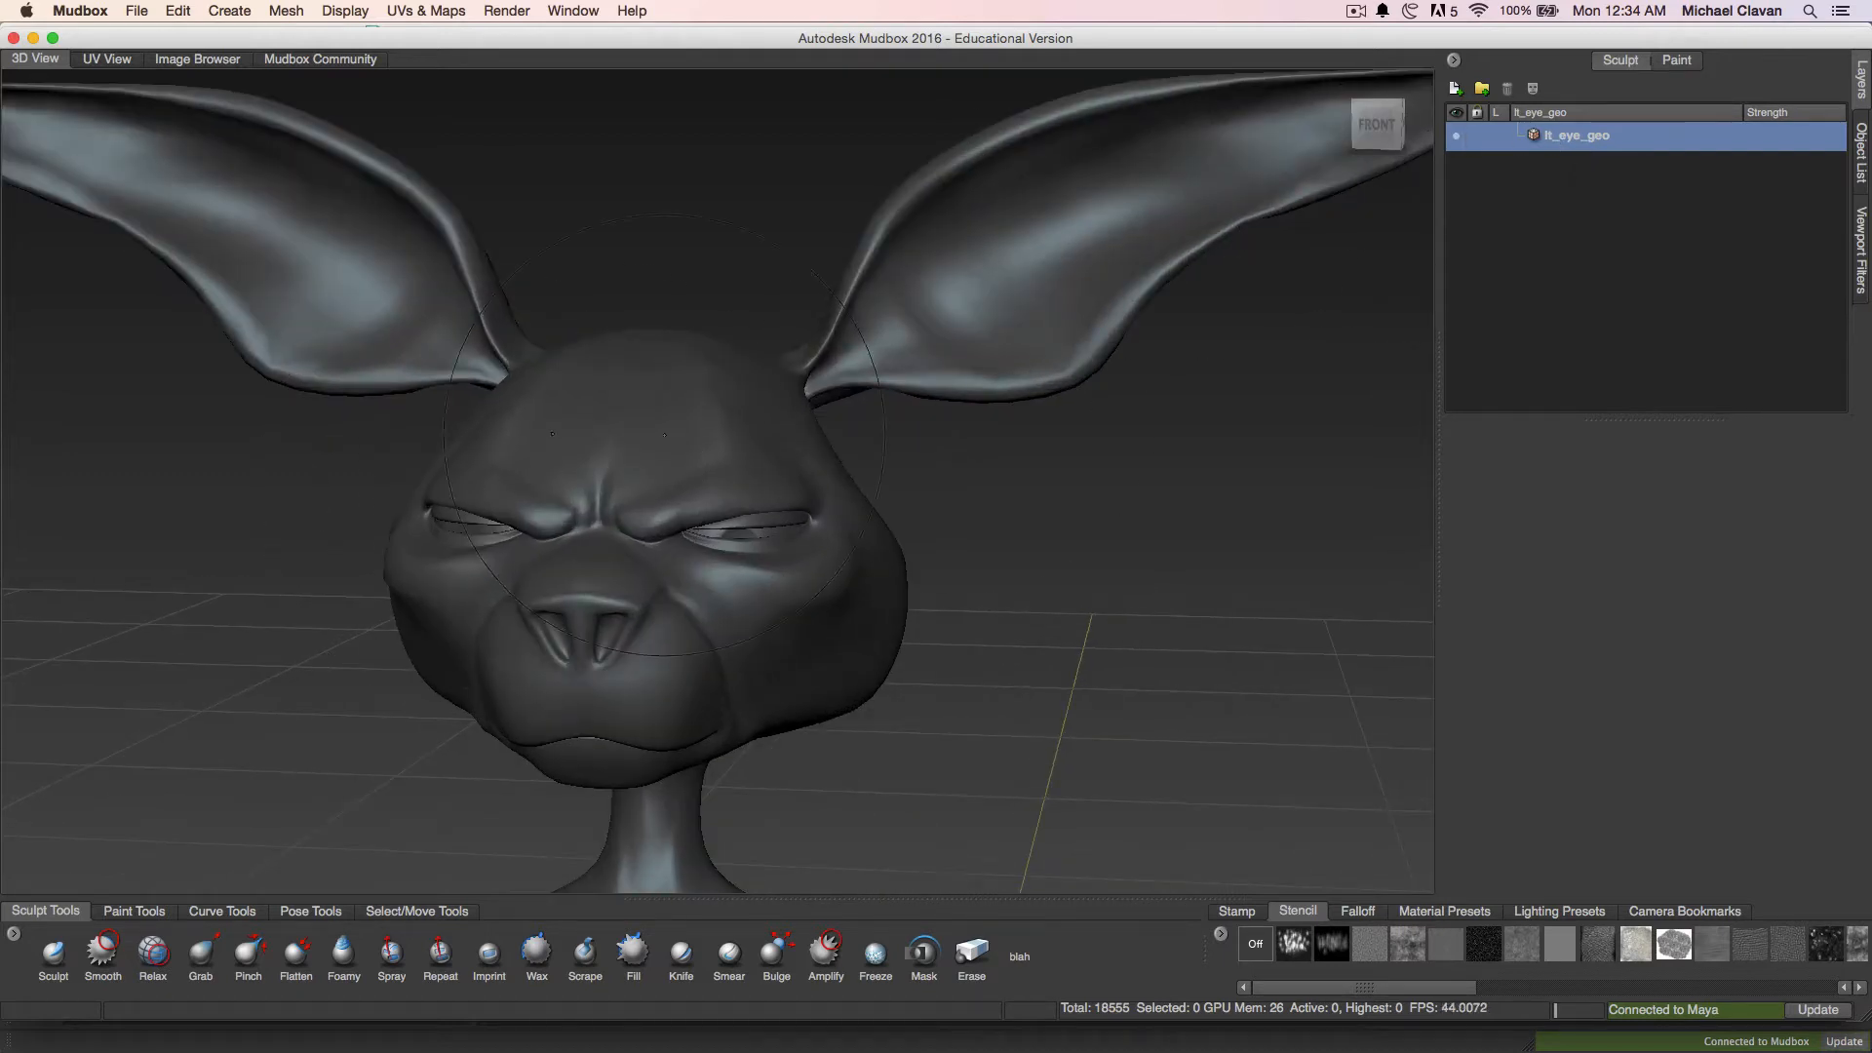
pyautogui.click(709, 421)
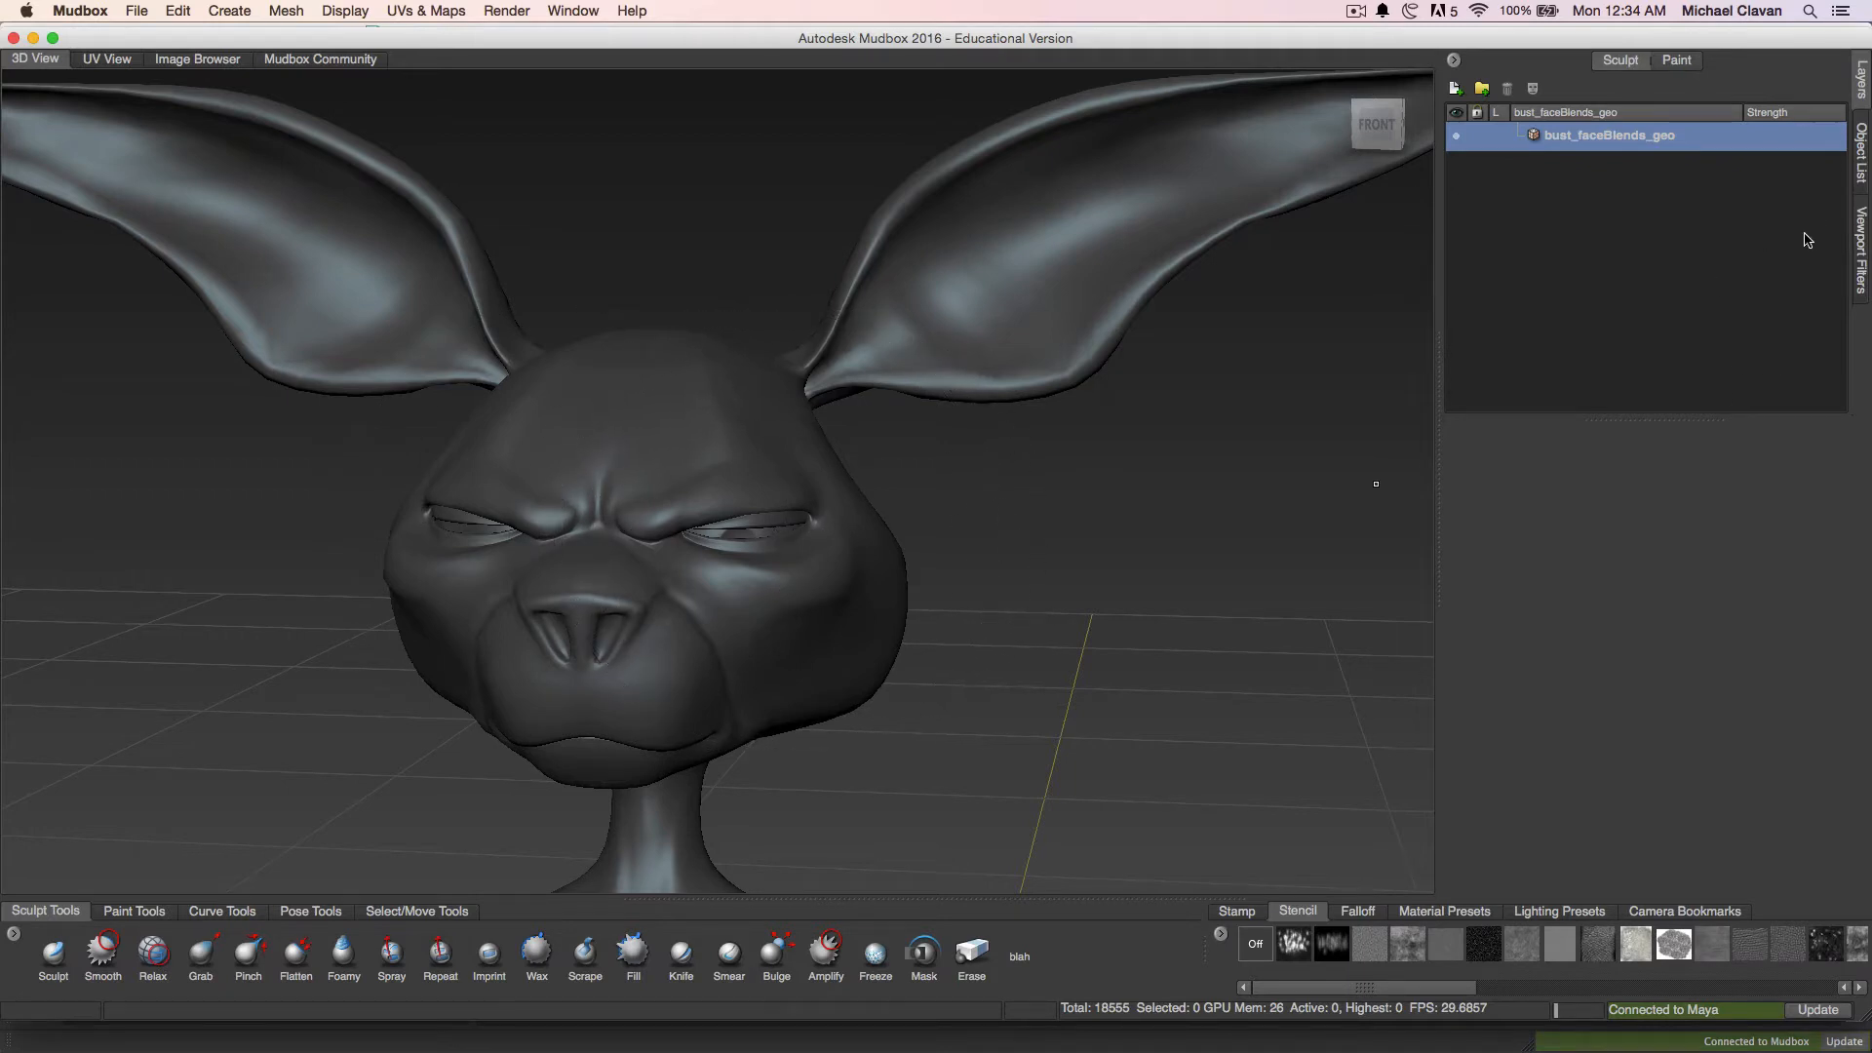
# List the scene objects and highlight bust_faceBlends_geo and lt_eye_geo in turn to identify each mesh
pyautogui.click(1862, 174)
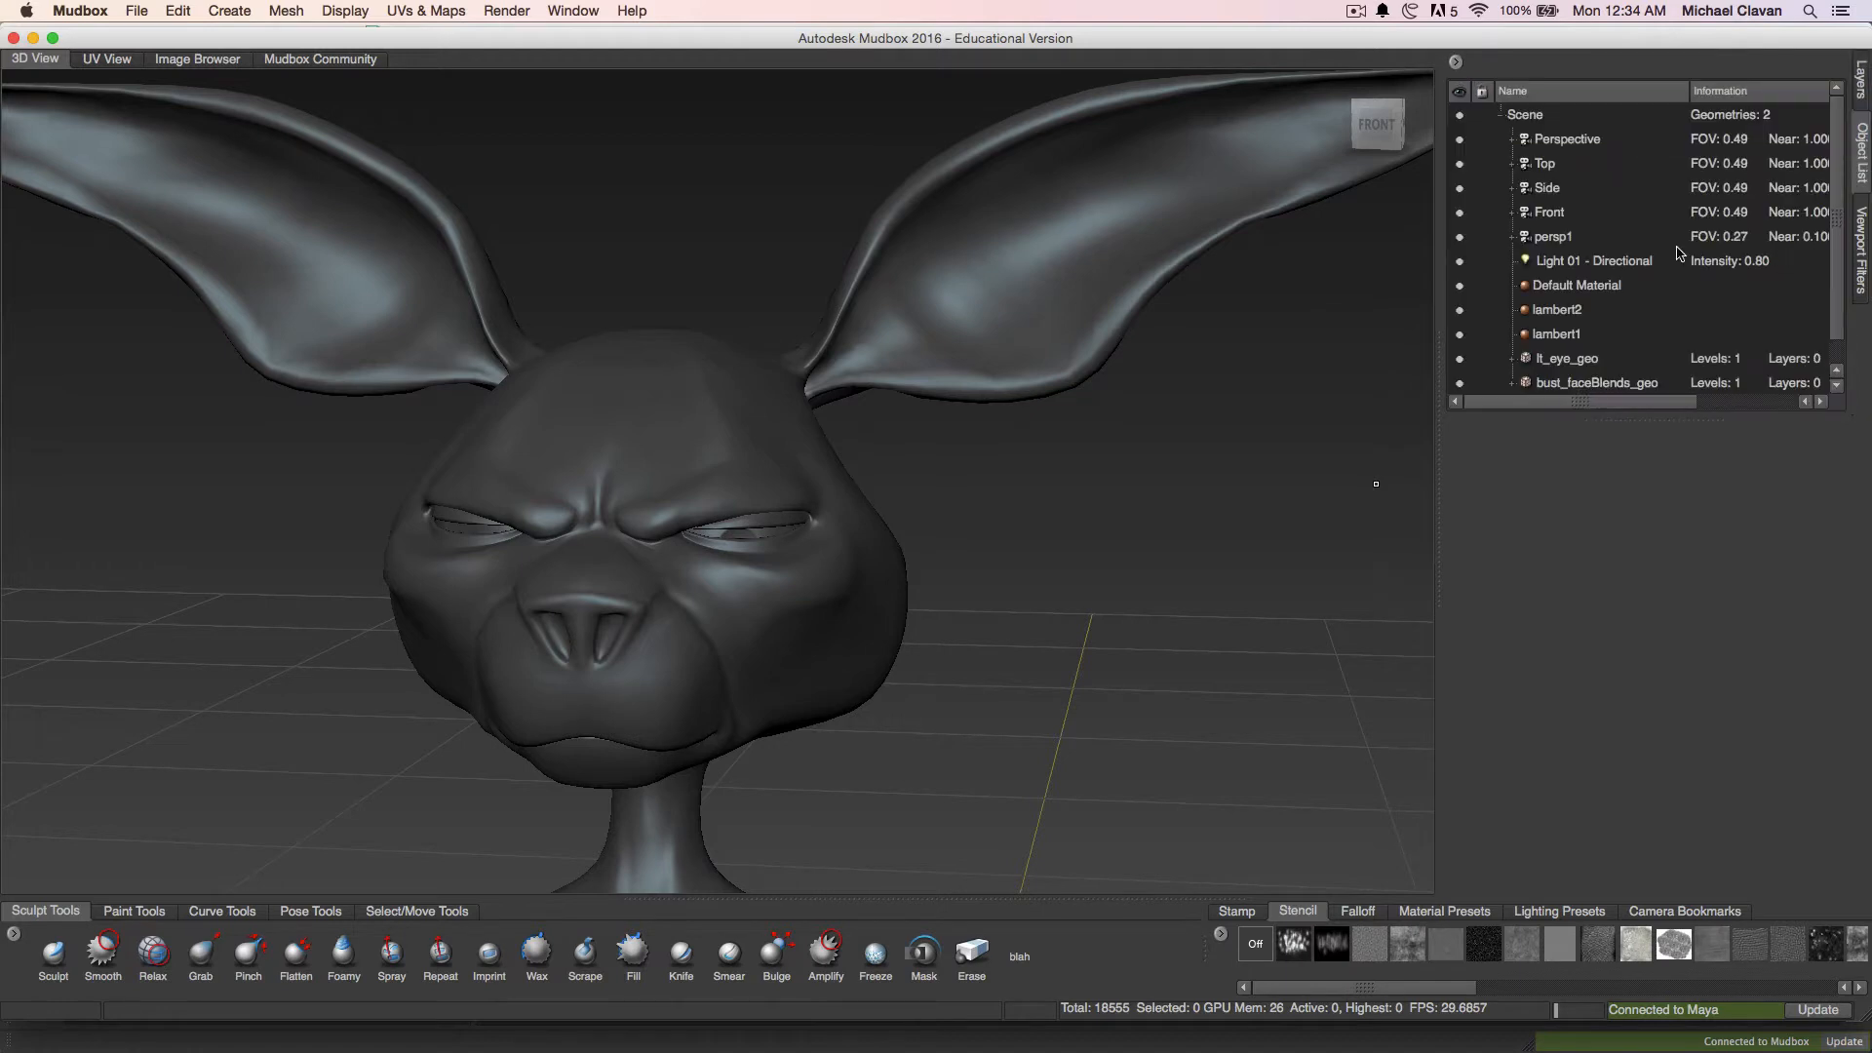
pyautogui.scroll(-1, 1678, 255)
pyautogui.click(1570, 334)
pyautogui.click(1569, 360)
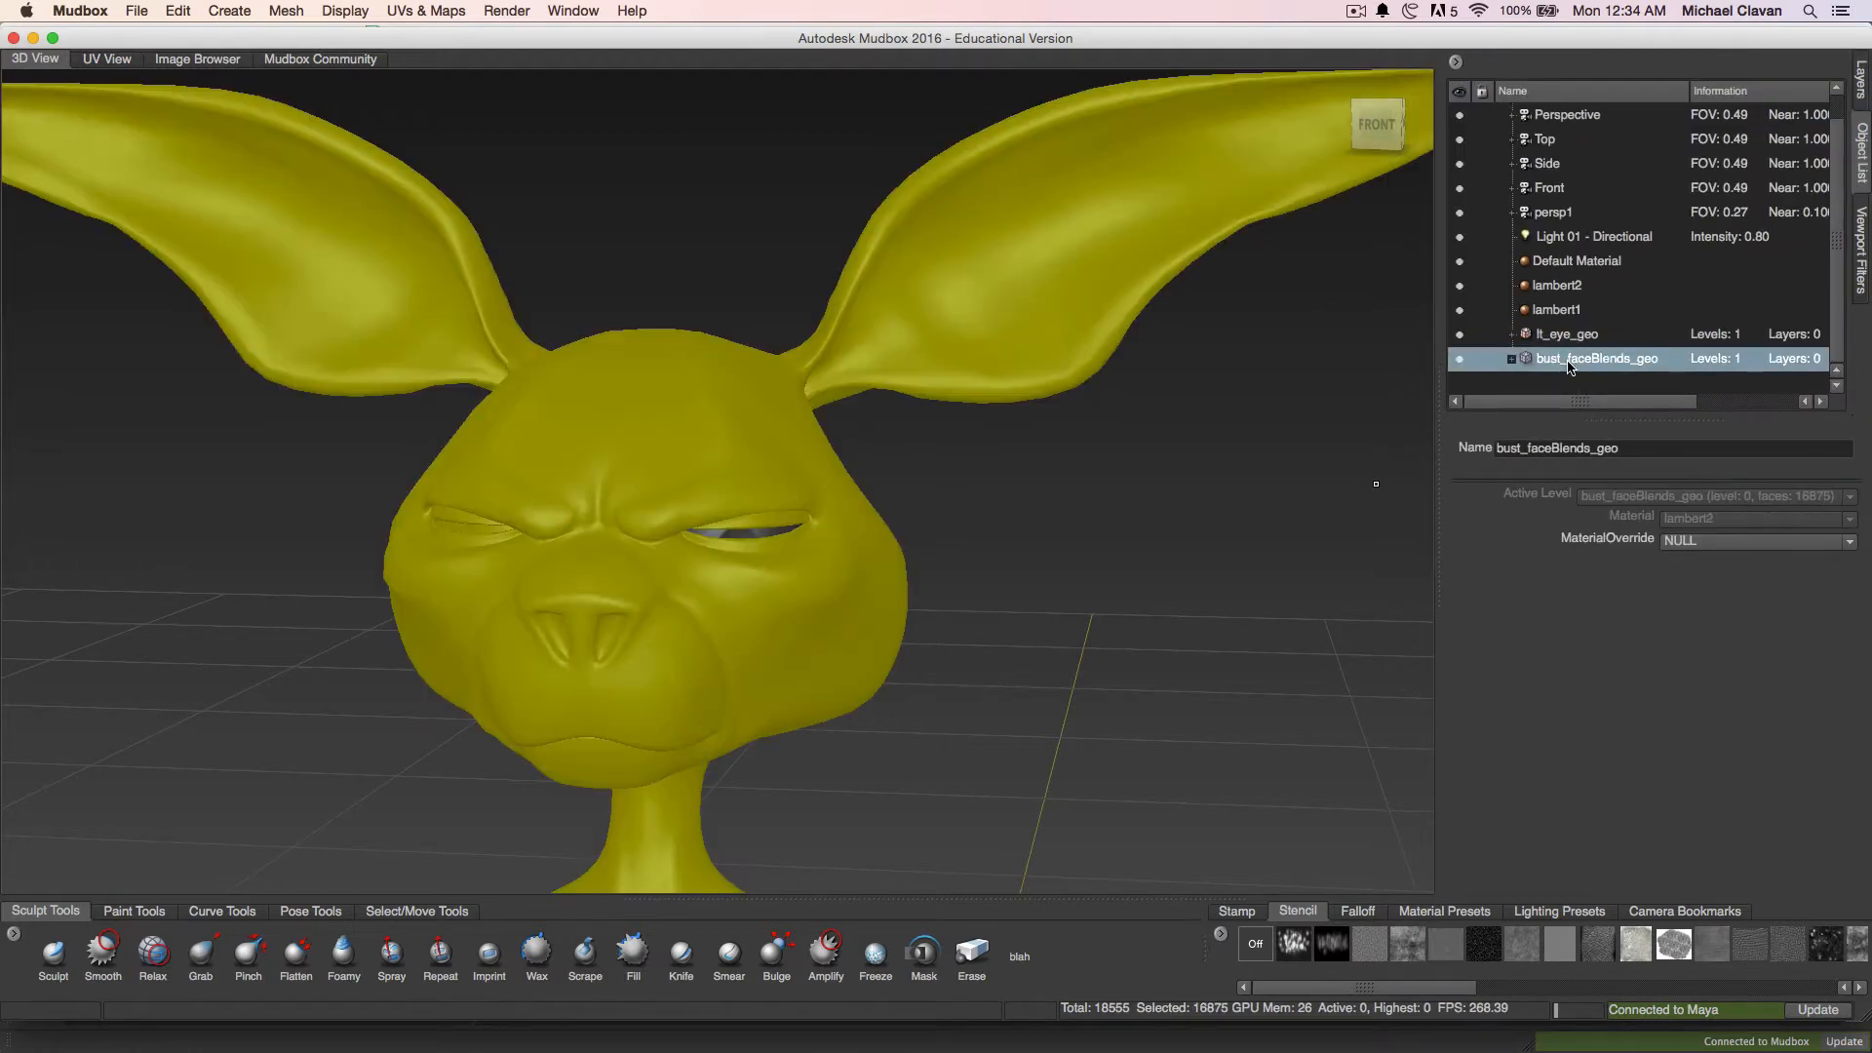
pyautogui.click(1569, 336)
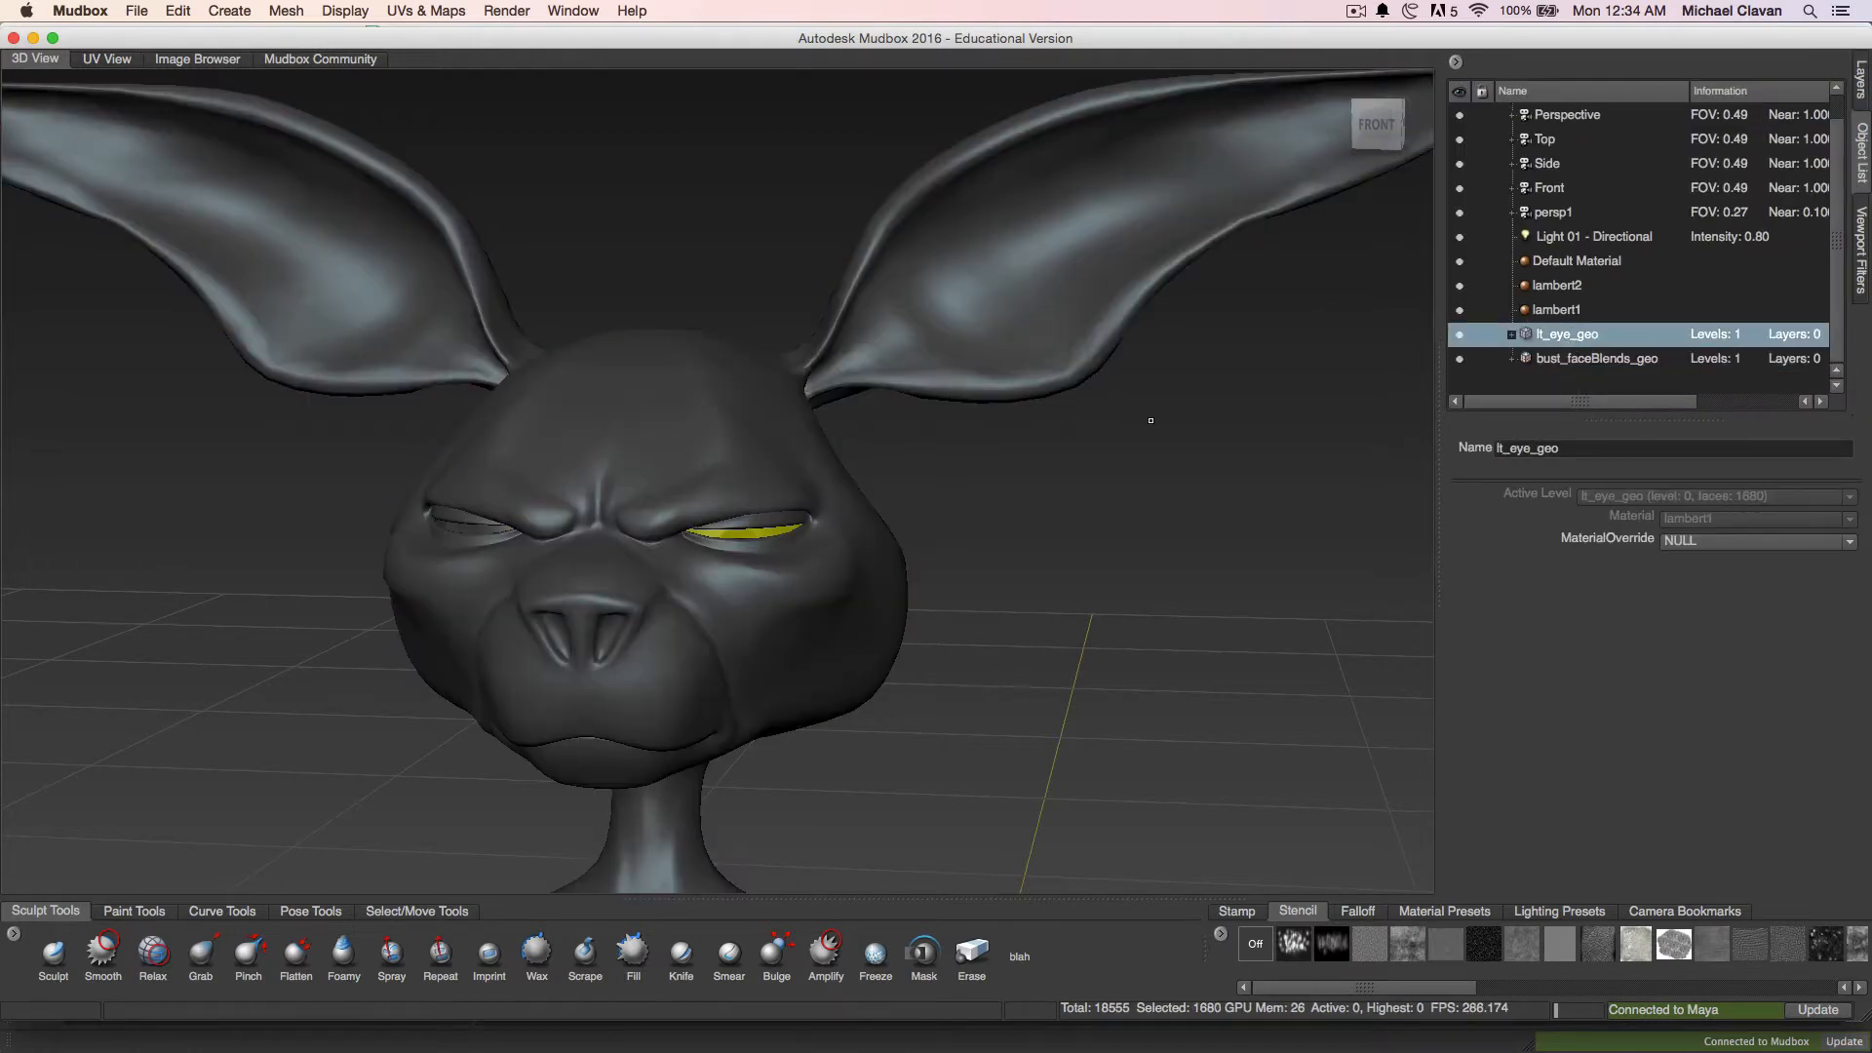
# Isolate the selected left eye and the bust_faceBlends_geo mesh in turn, showing all objects again after each
pyautogui.rightClick(676, 449)
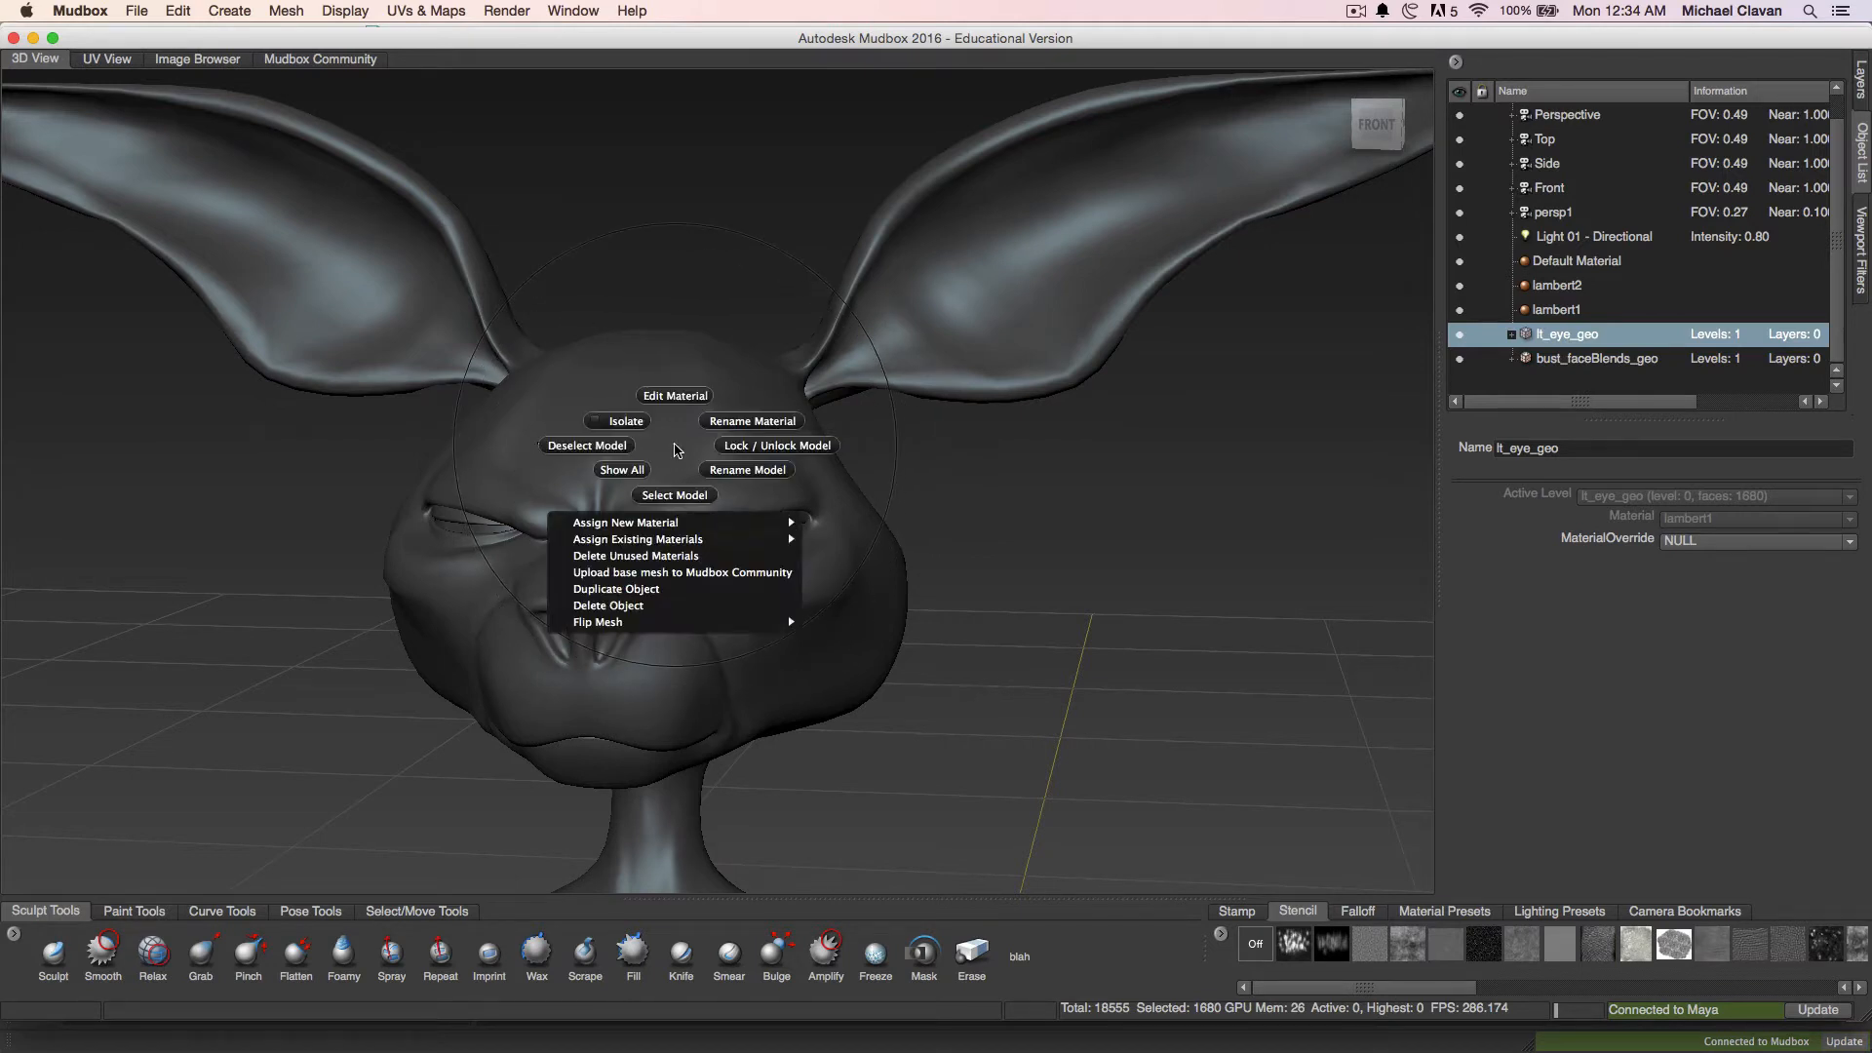
pyautogui.moveTo(671, 445); pyautogui.dragTo(614, 416, button='right')
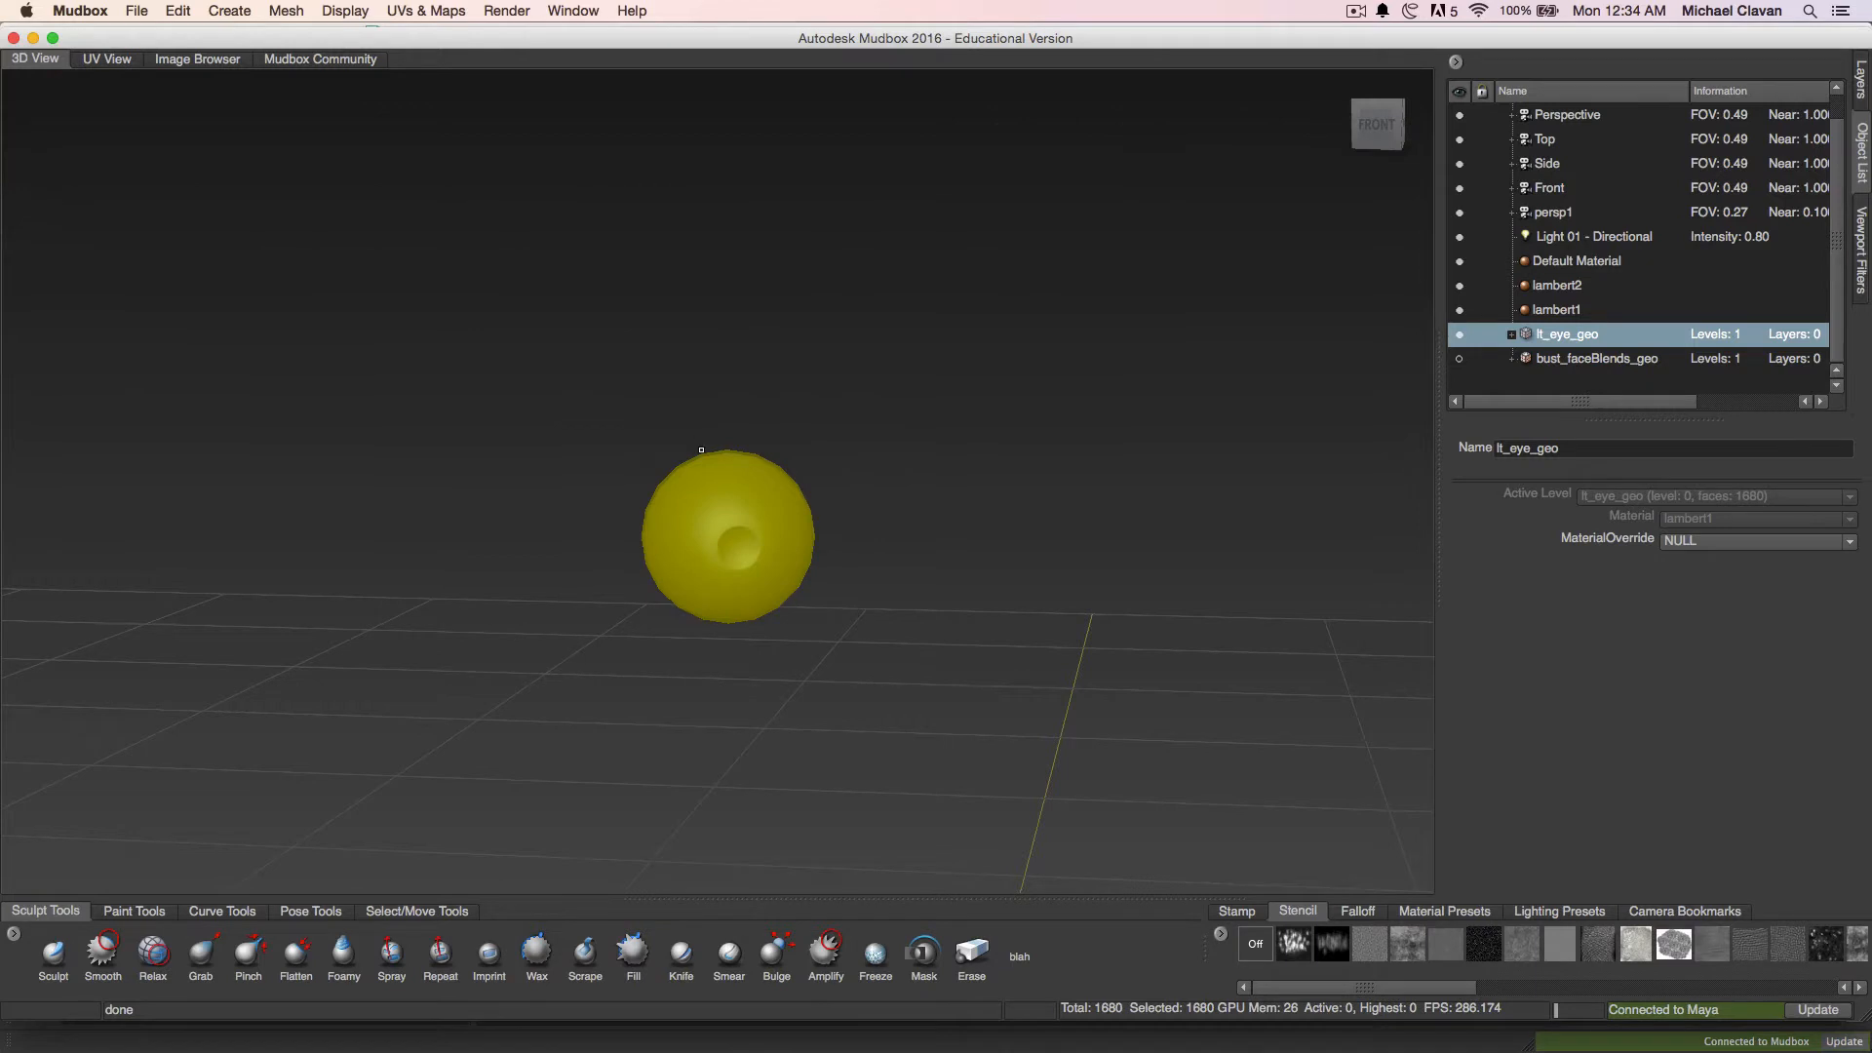
pyautogui.moveTo(738, 484); pyautogui.dragTo(667, 445, button='right')
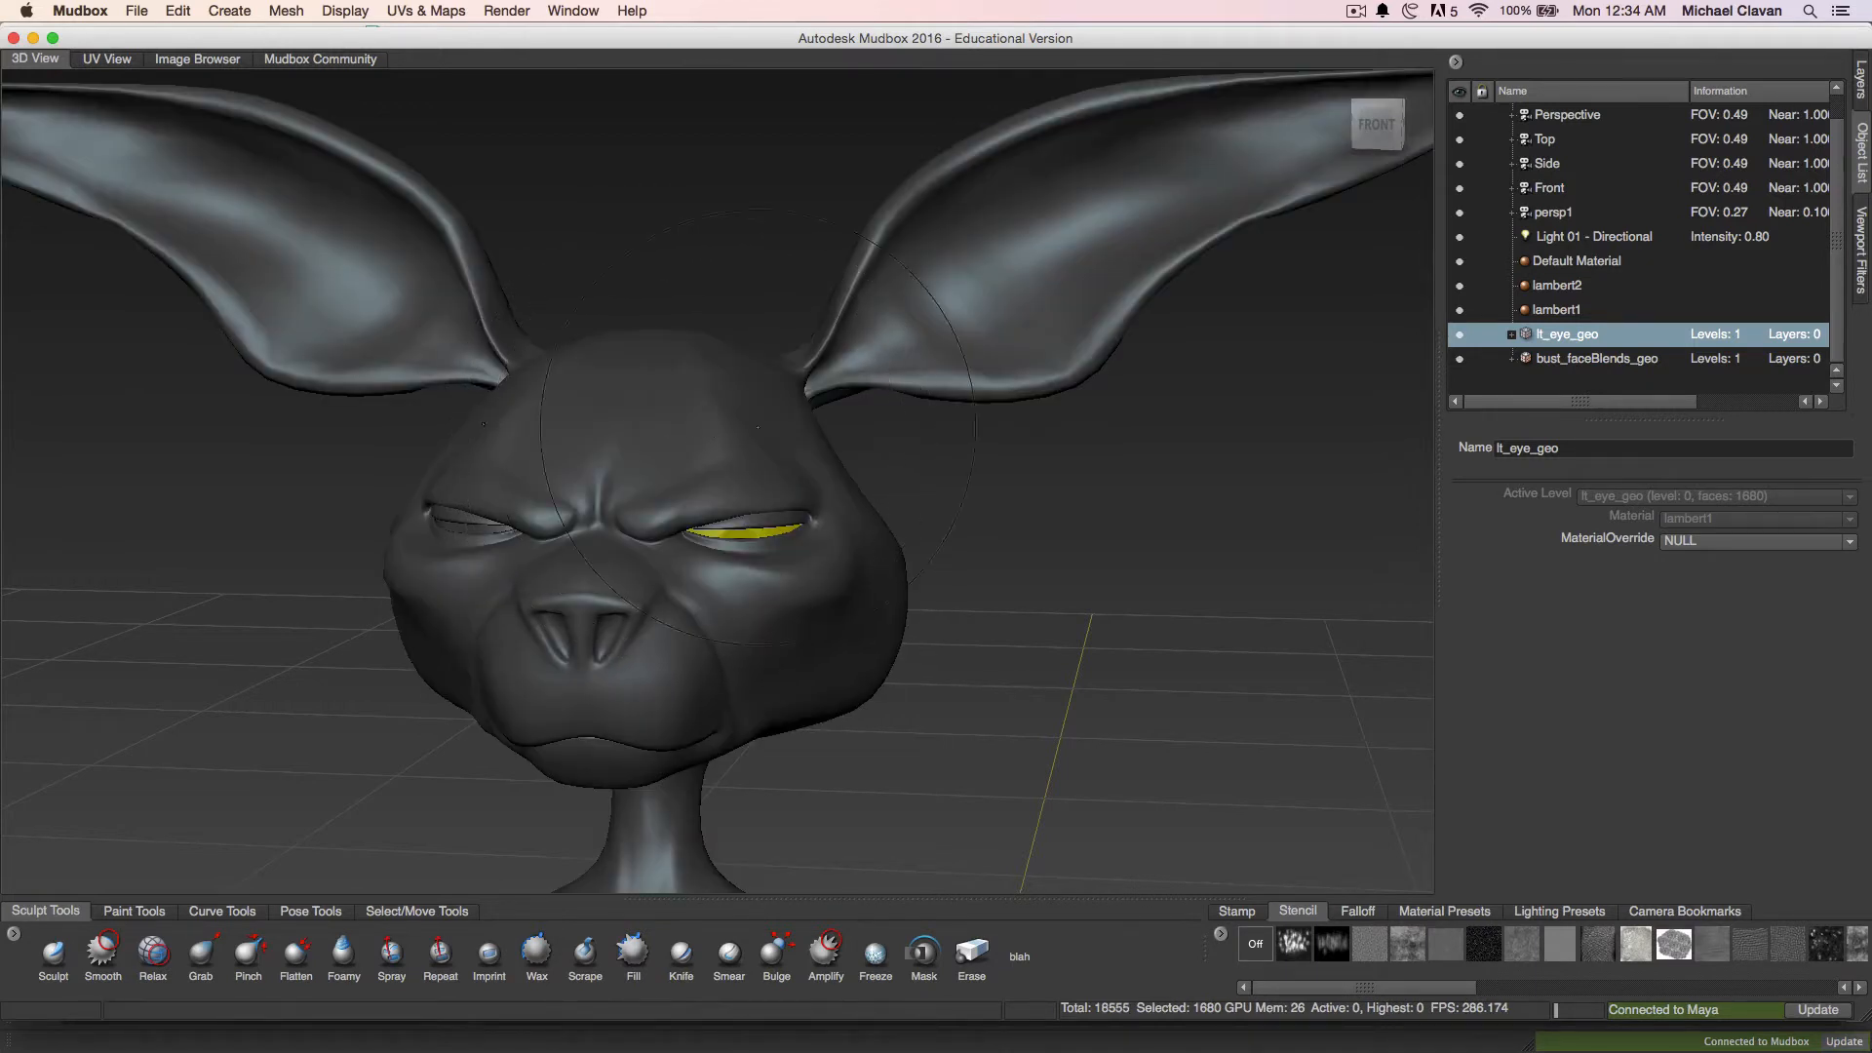
pyautogui.click(1578, 360)
pyautogui.moveTo(698, 459); pyautogui.dragTo(616, 388, button='right')
pyautogui.moveTo(707, 452); pyautogui.dragTo(601, 388, button='right')
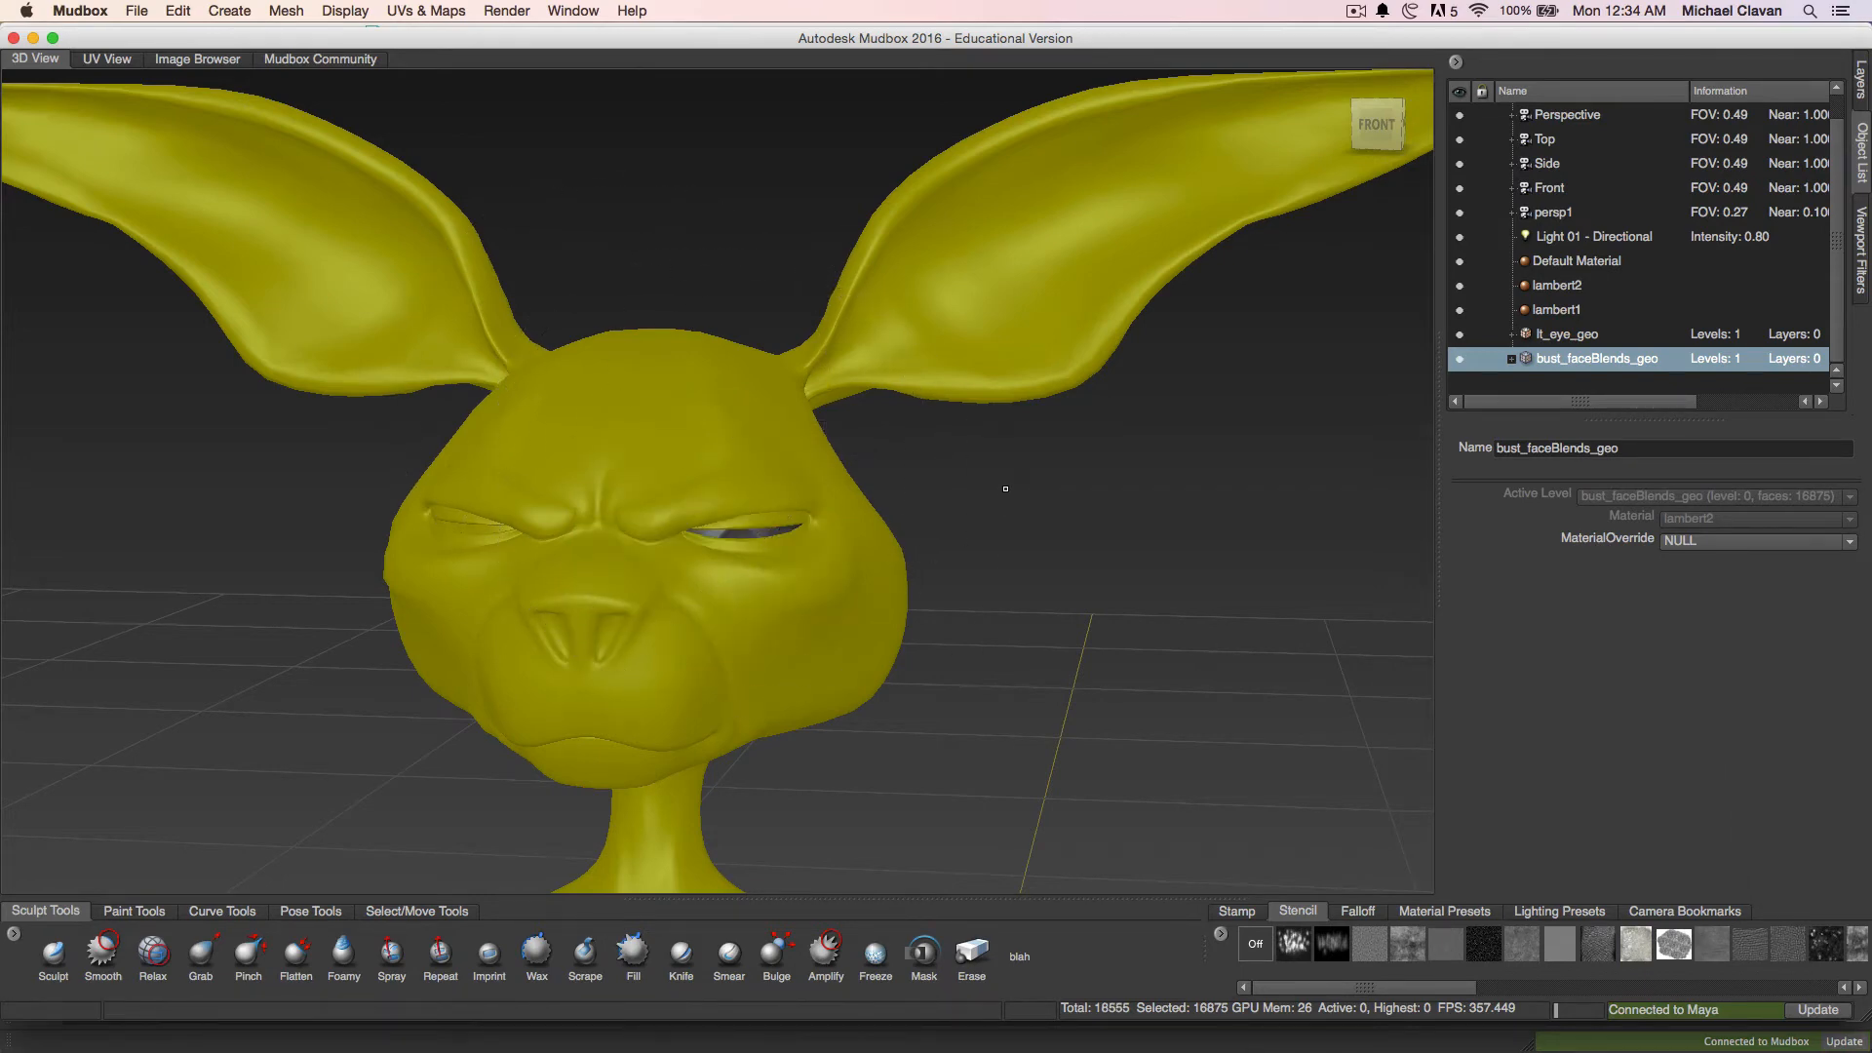
# Return to the bust's sculpt layers and deselect the model
pyautogui.press('w')
pyautogui.press('w')
pyautogui.click(1858, 84)
pyautogui.rightClick(614, 411)
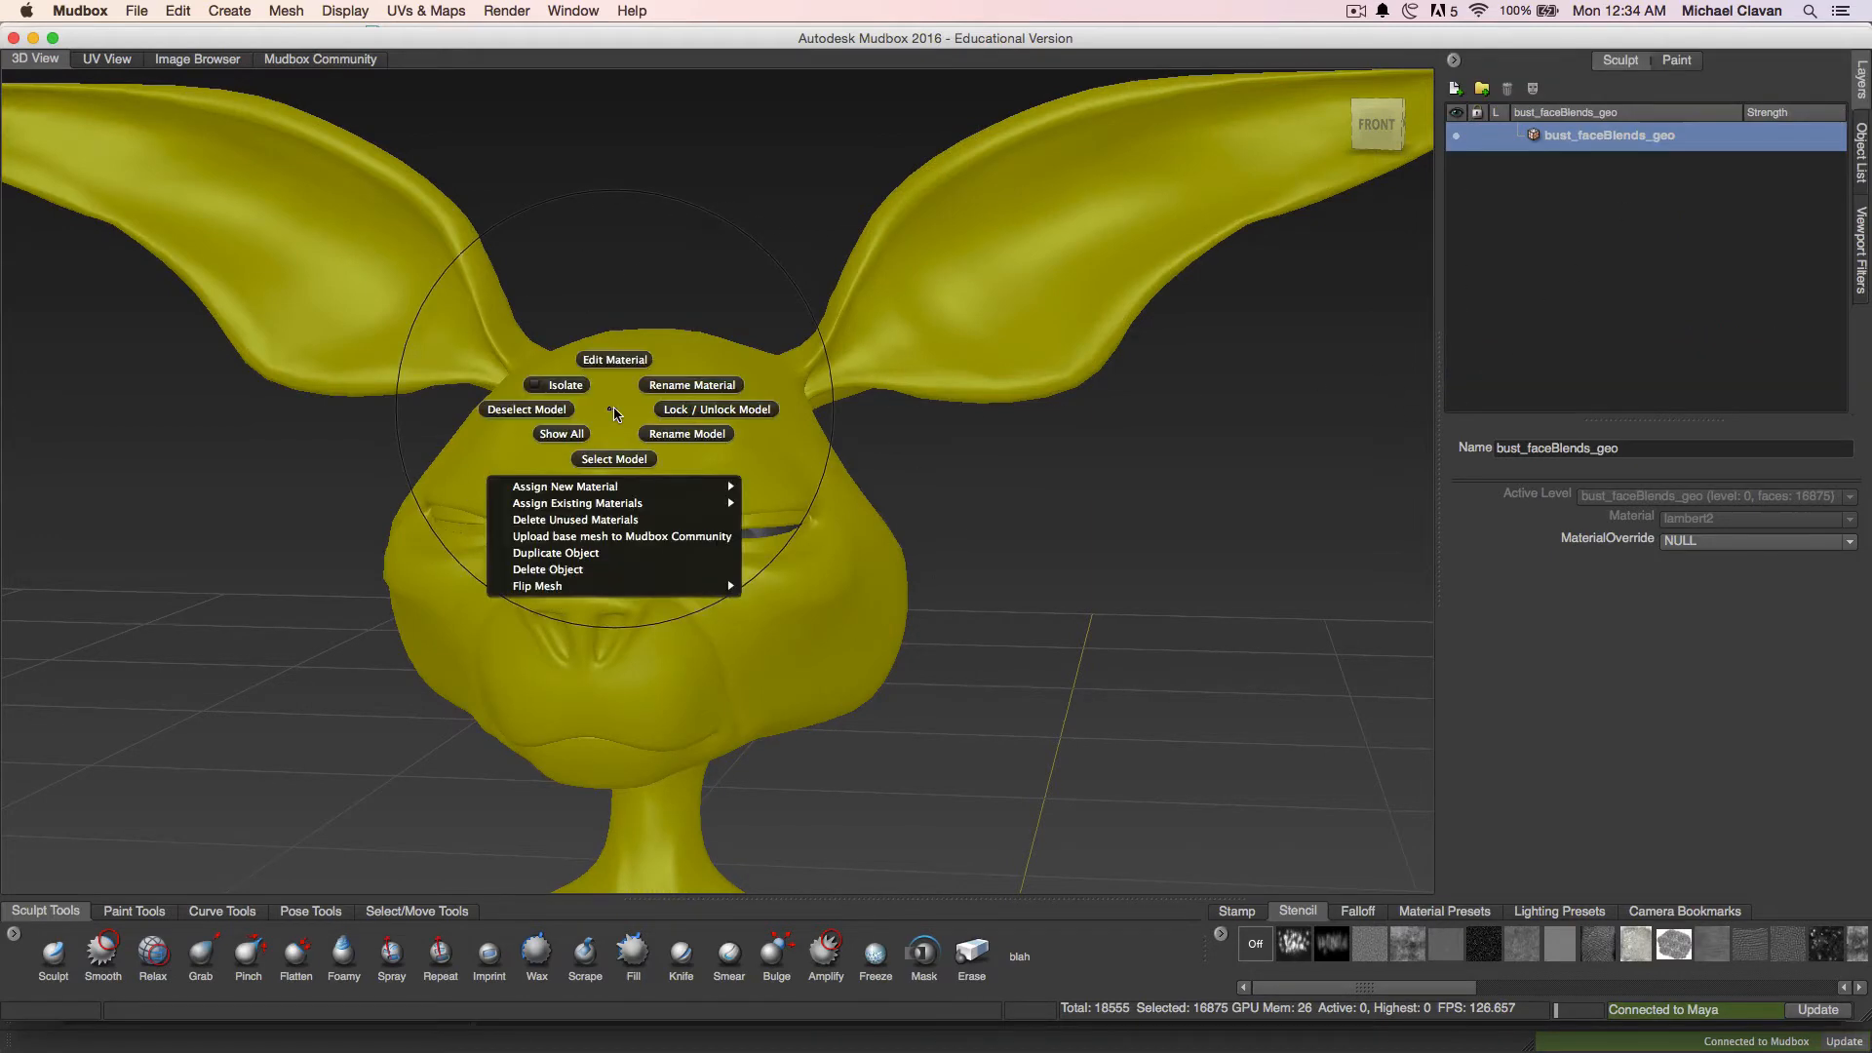
pyautogui.click(527, 410)
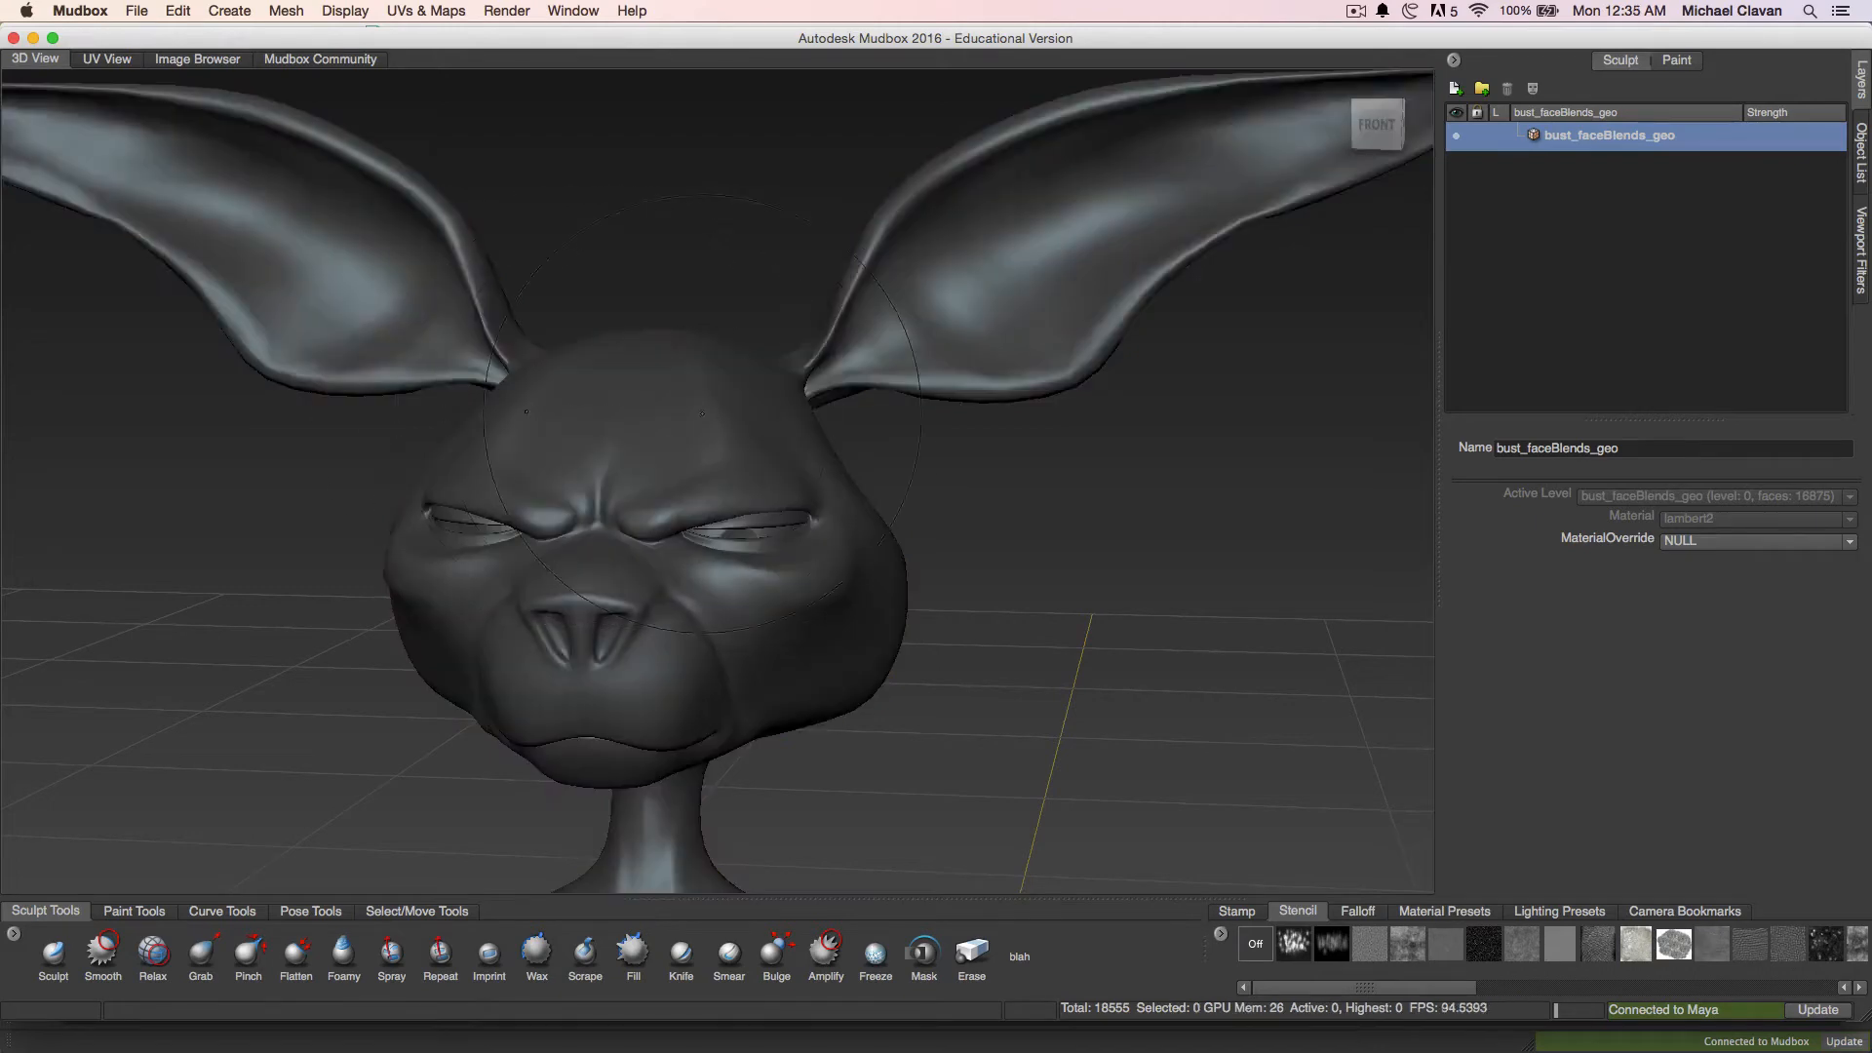
# Examine the bust's wireframe from the side and the front
pyautogui.hotkey('shift', 'w')
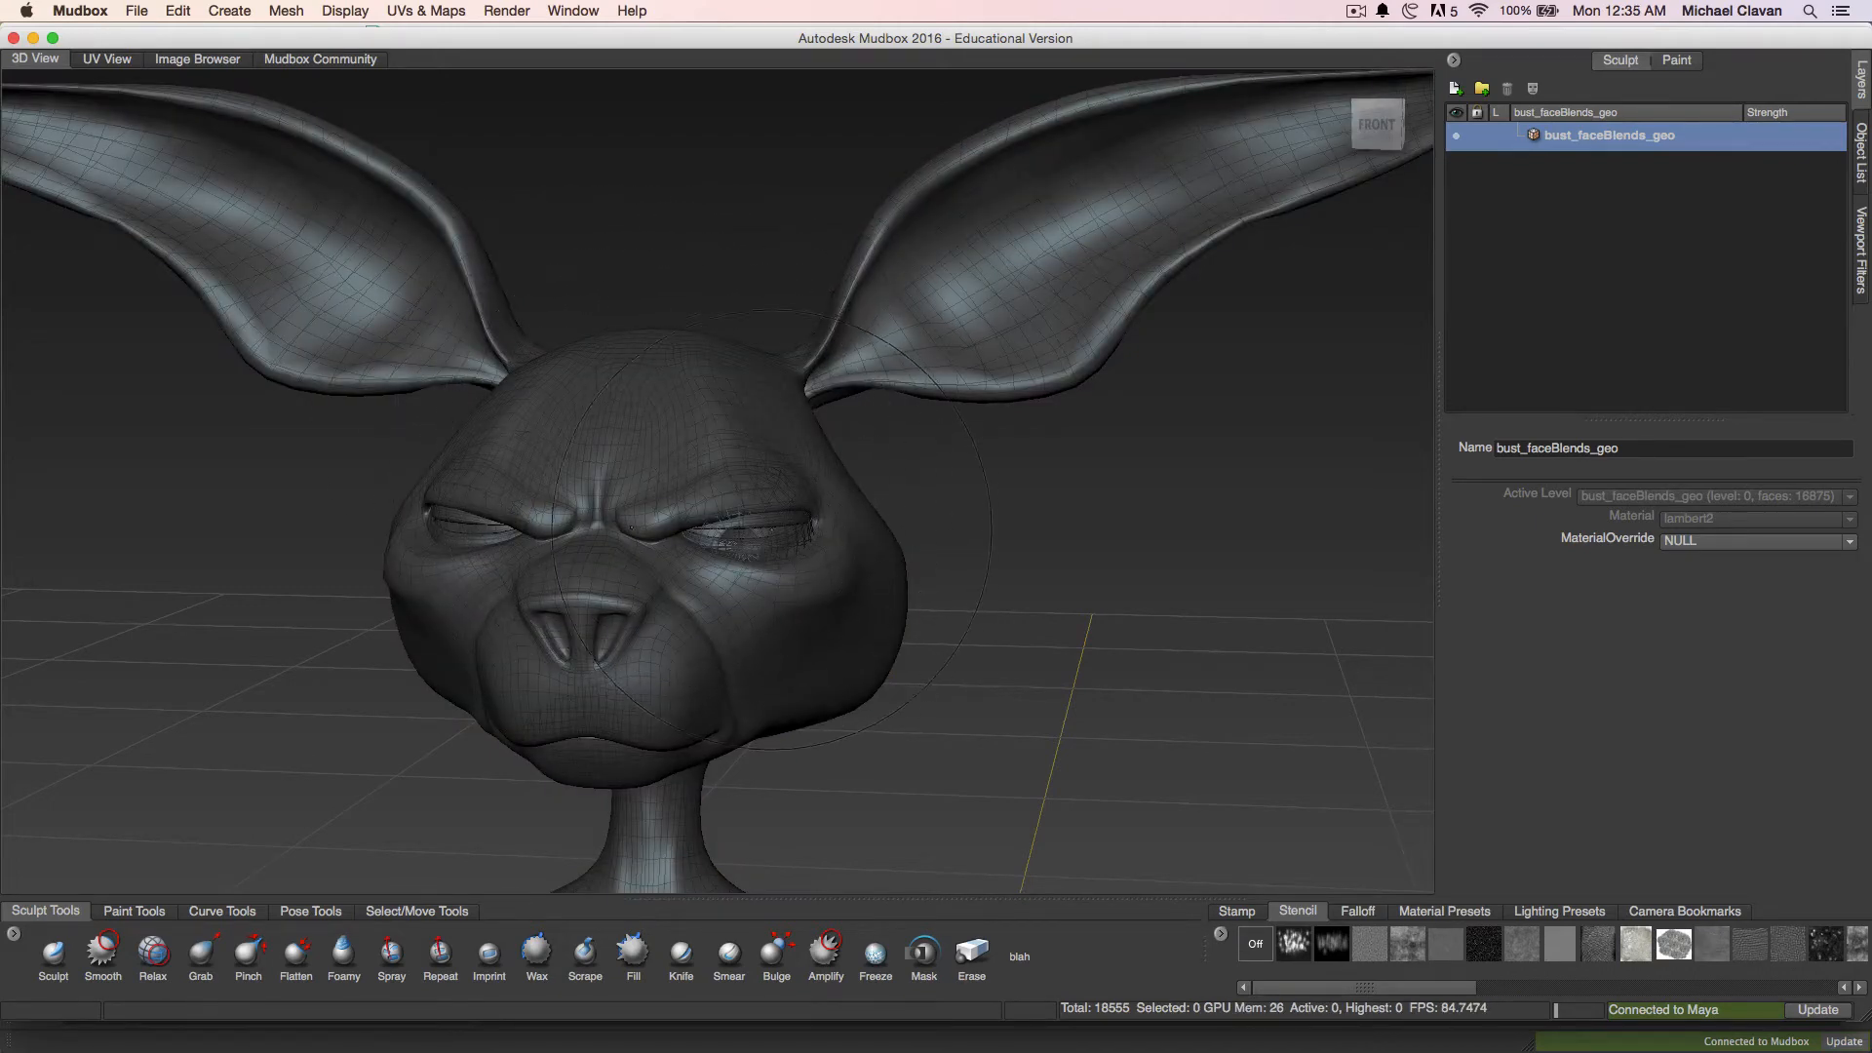
pyautogui.keyDown('alt'); pyautogui.moveTo(659, 462); pyautogui.dragTo(749, 495); pyautogui.keyUp('alt')
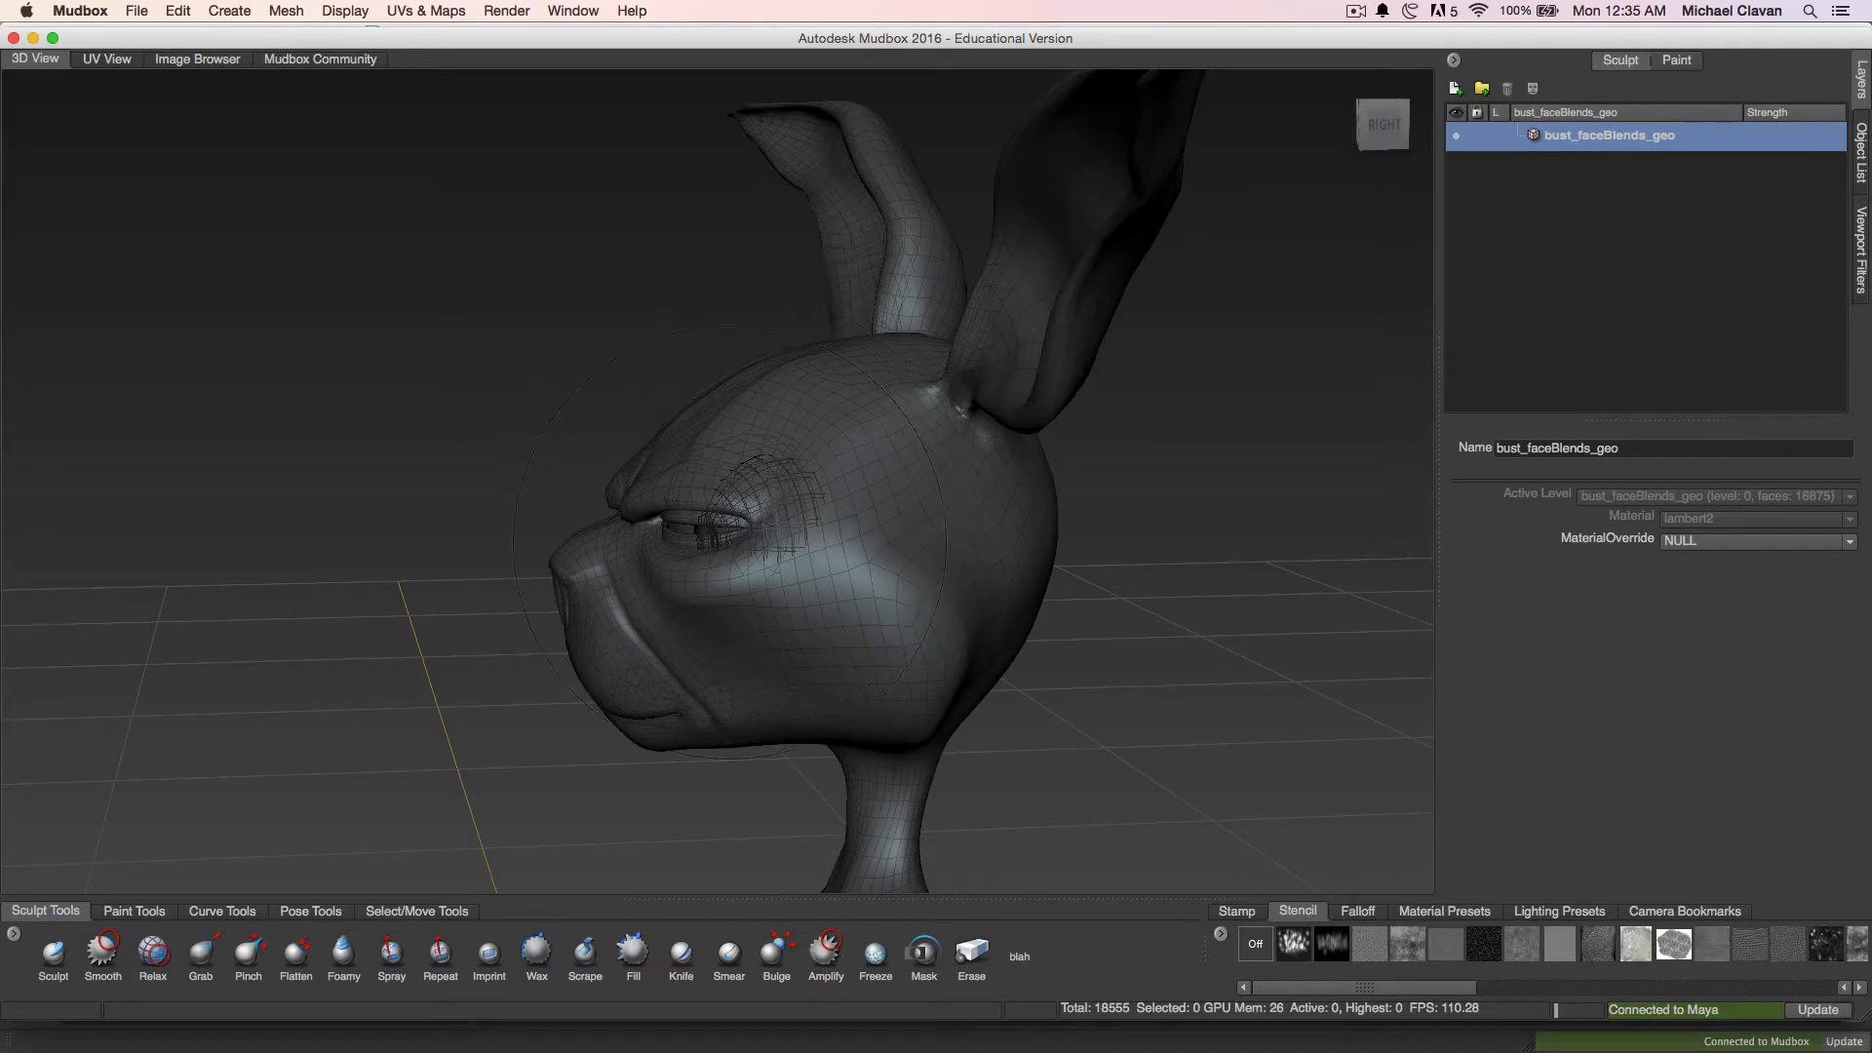
pyautogui.moveTo(683, 546)
pyautogui.keyDown('alt'); pyautogui.mouseDown()
pyautogui.moveTo(783, 456)
pyautogui.moveTo(741, 429)
pyautogui.mouseUp(); pyautogui.keyUp('alt')
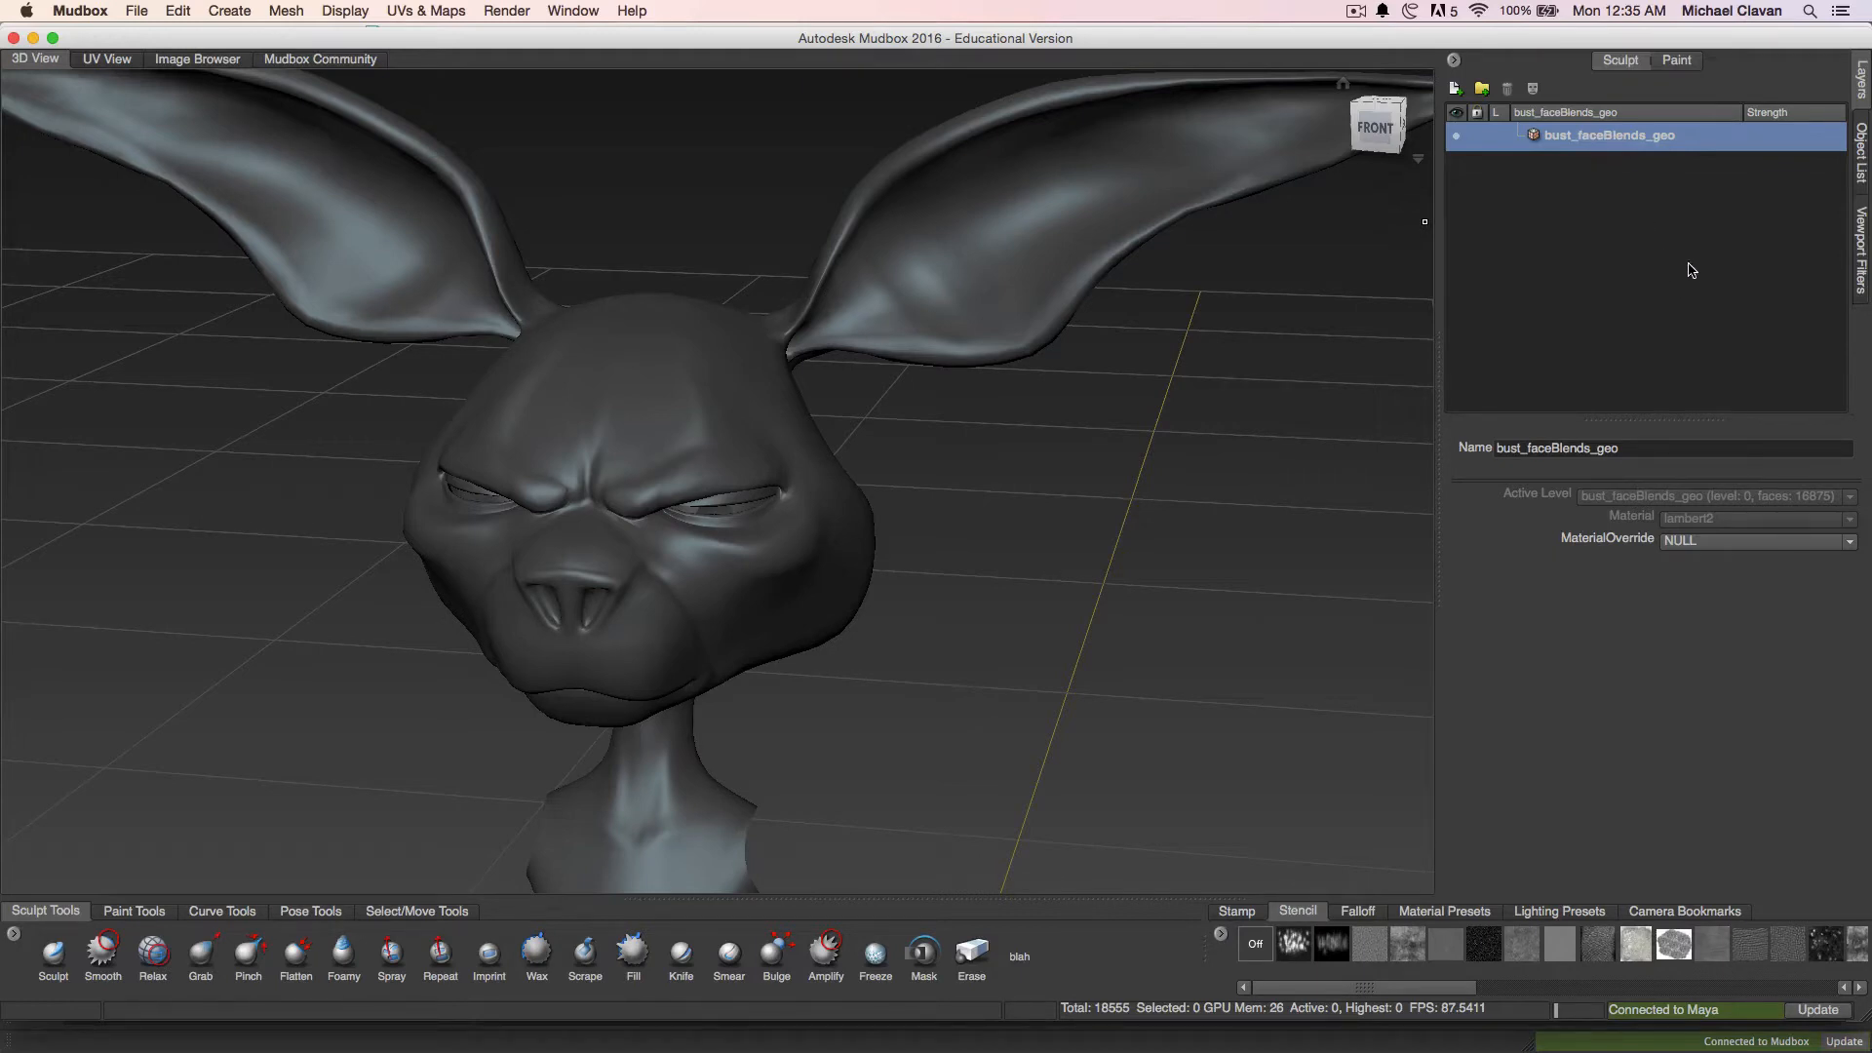
# Create a sculpt layer on the bust and preview the Sculpt, Smooth, Relax, Grab, Flatten and Foamy brushes
pyautogui.click(1456, 90)
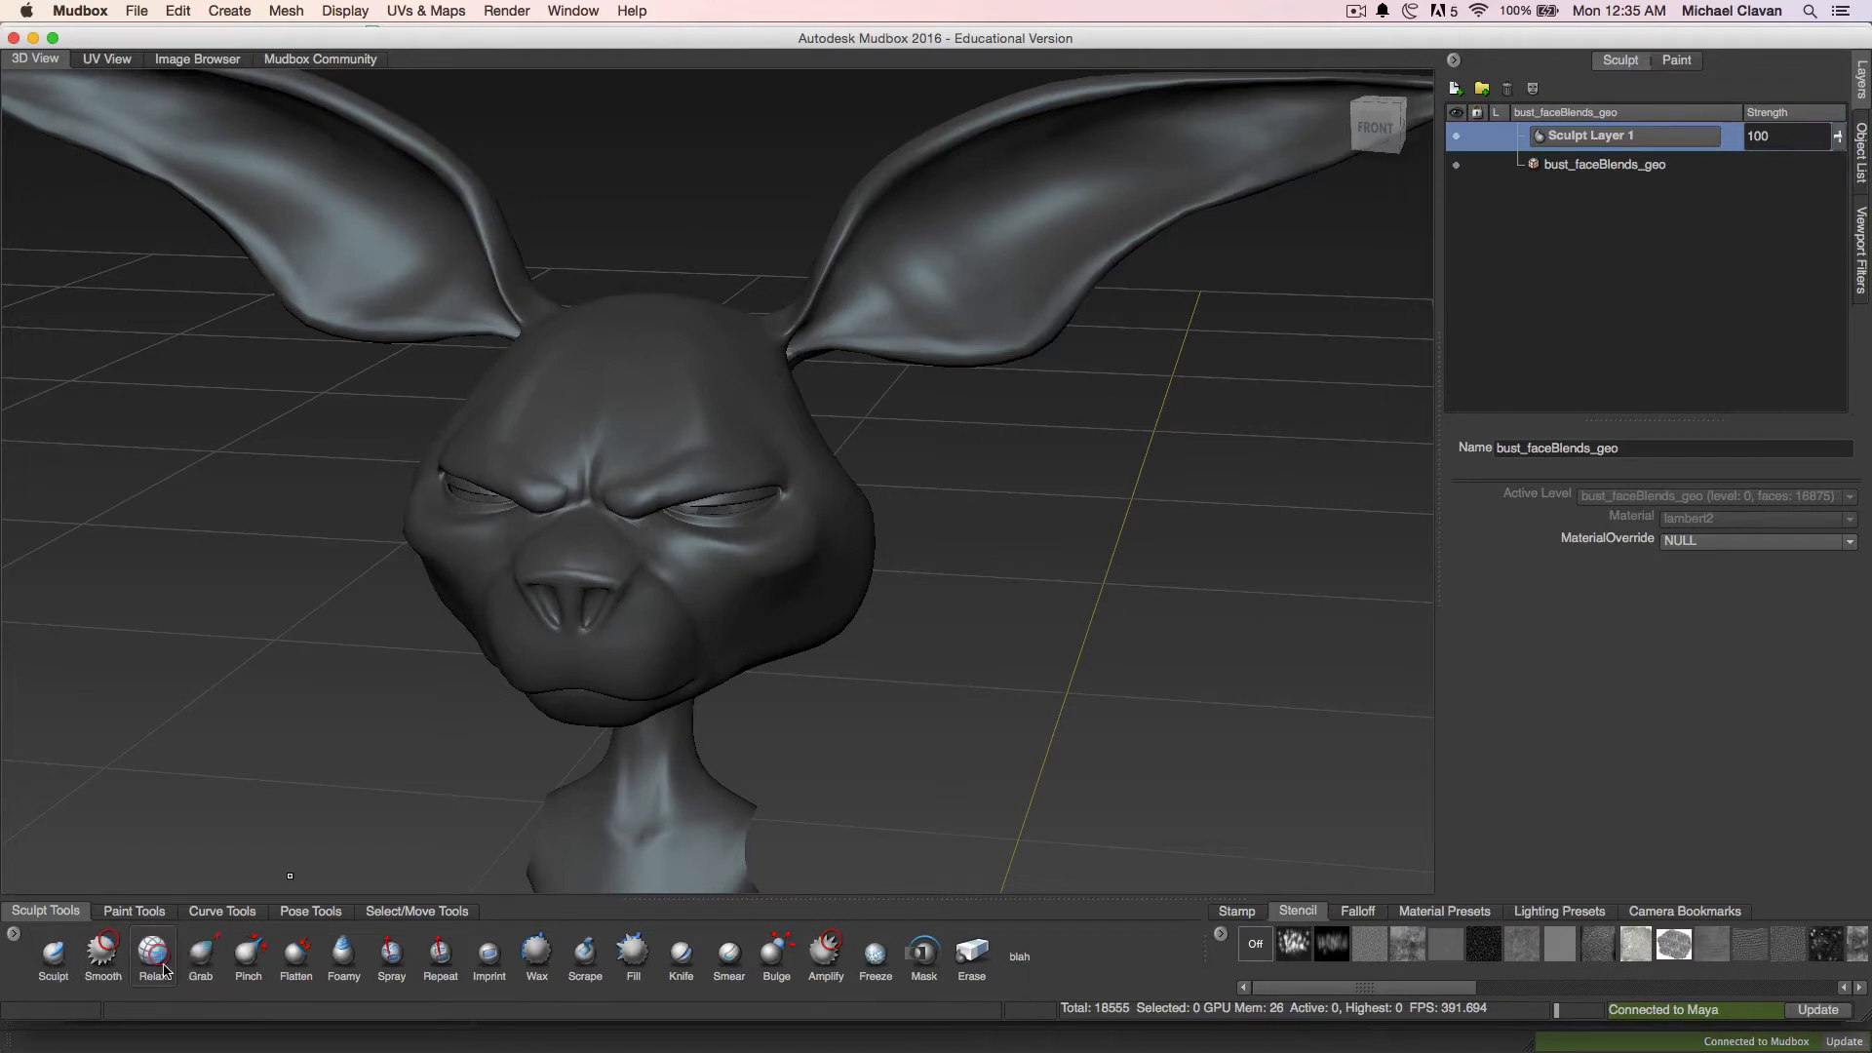
pyautogui.click(58, 965)
pyautogui.click(104, 965)
pyautogui.click(153, 965)
pyautogui.click(200, 965)
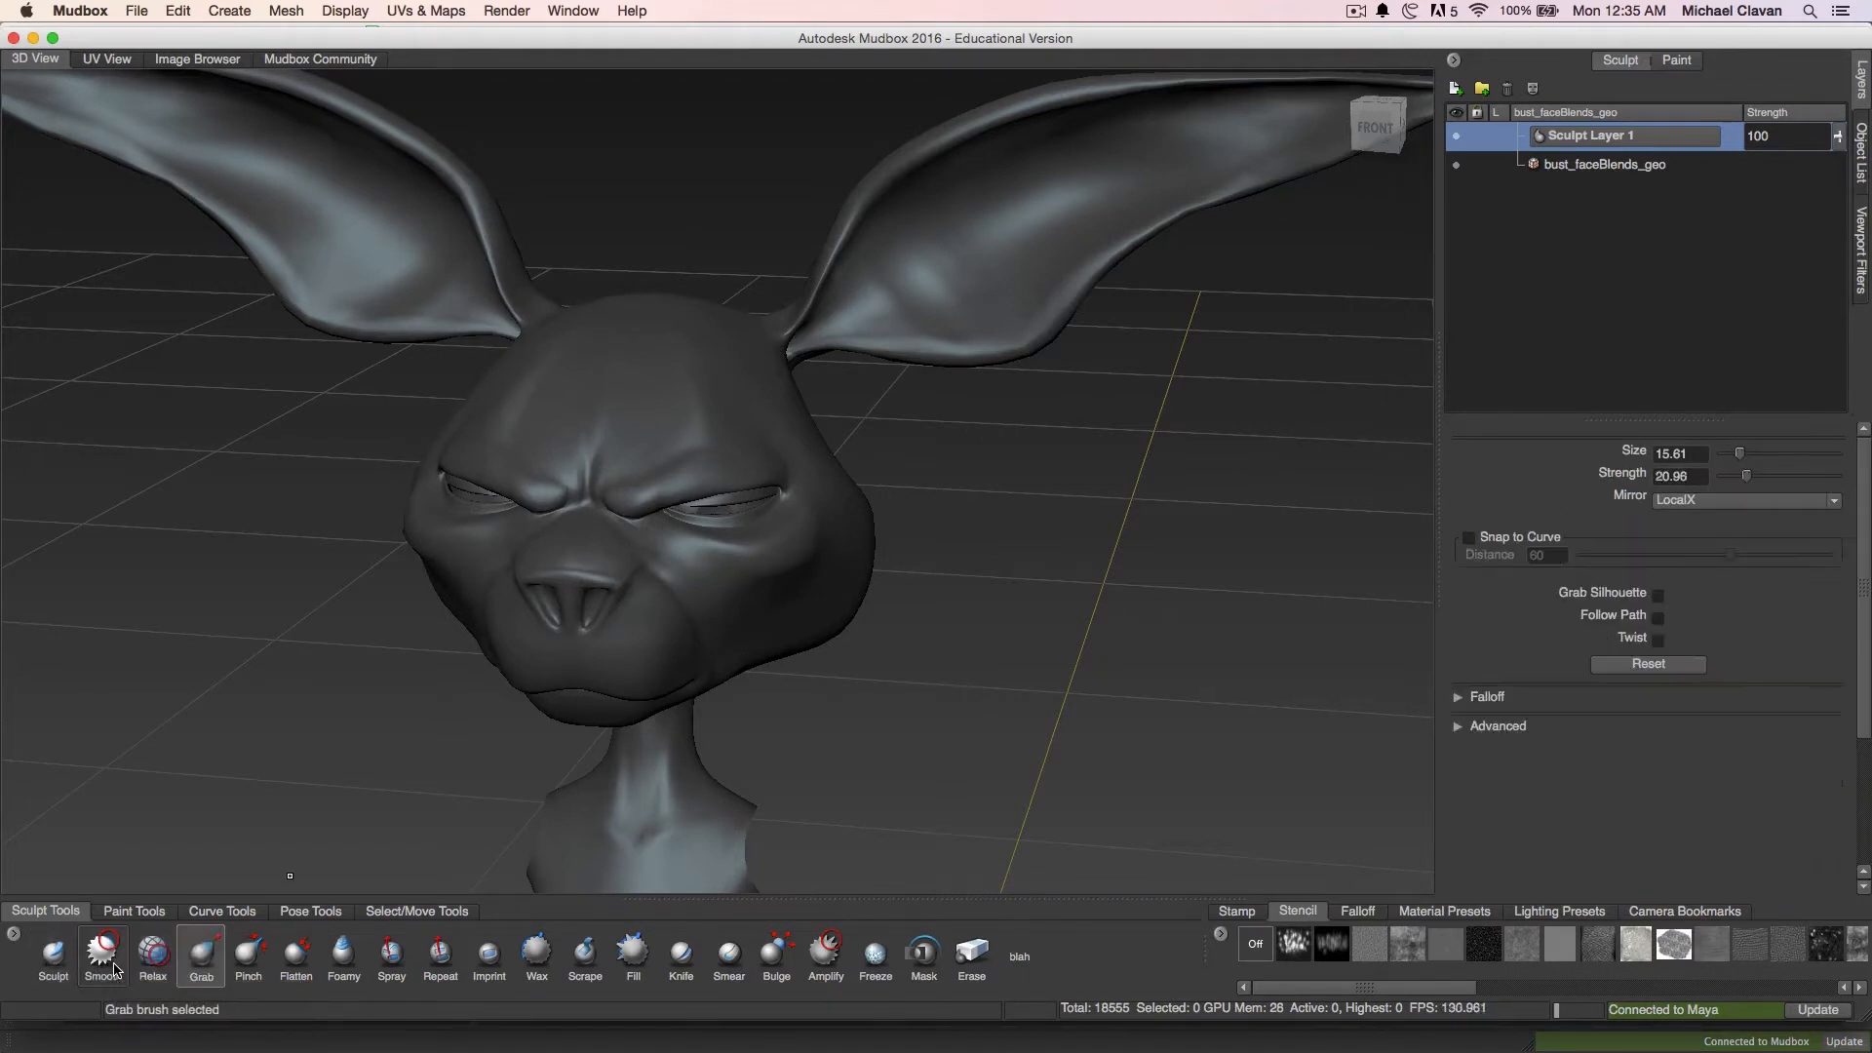
pyautogui.click(295, 960)
pyautogui.click(343, 960)
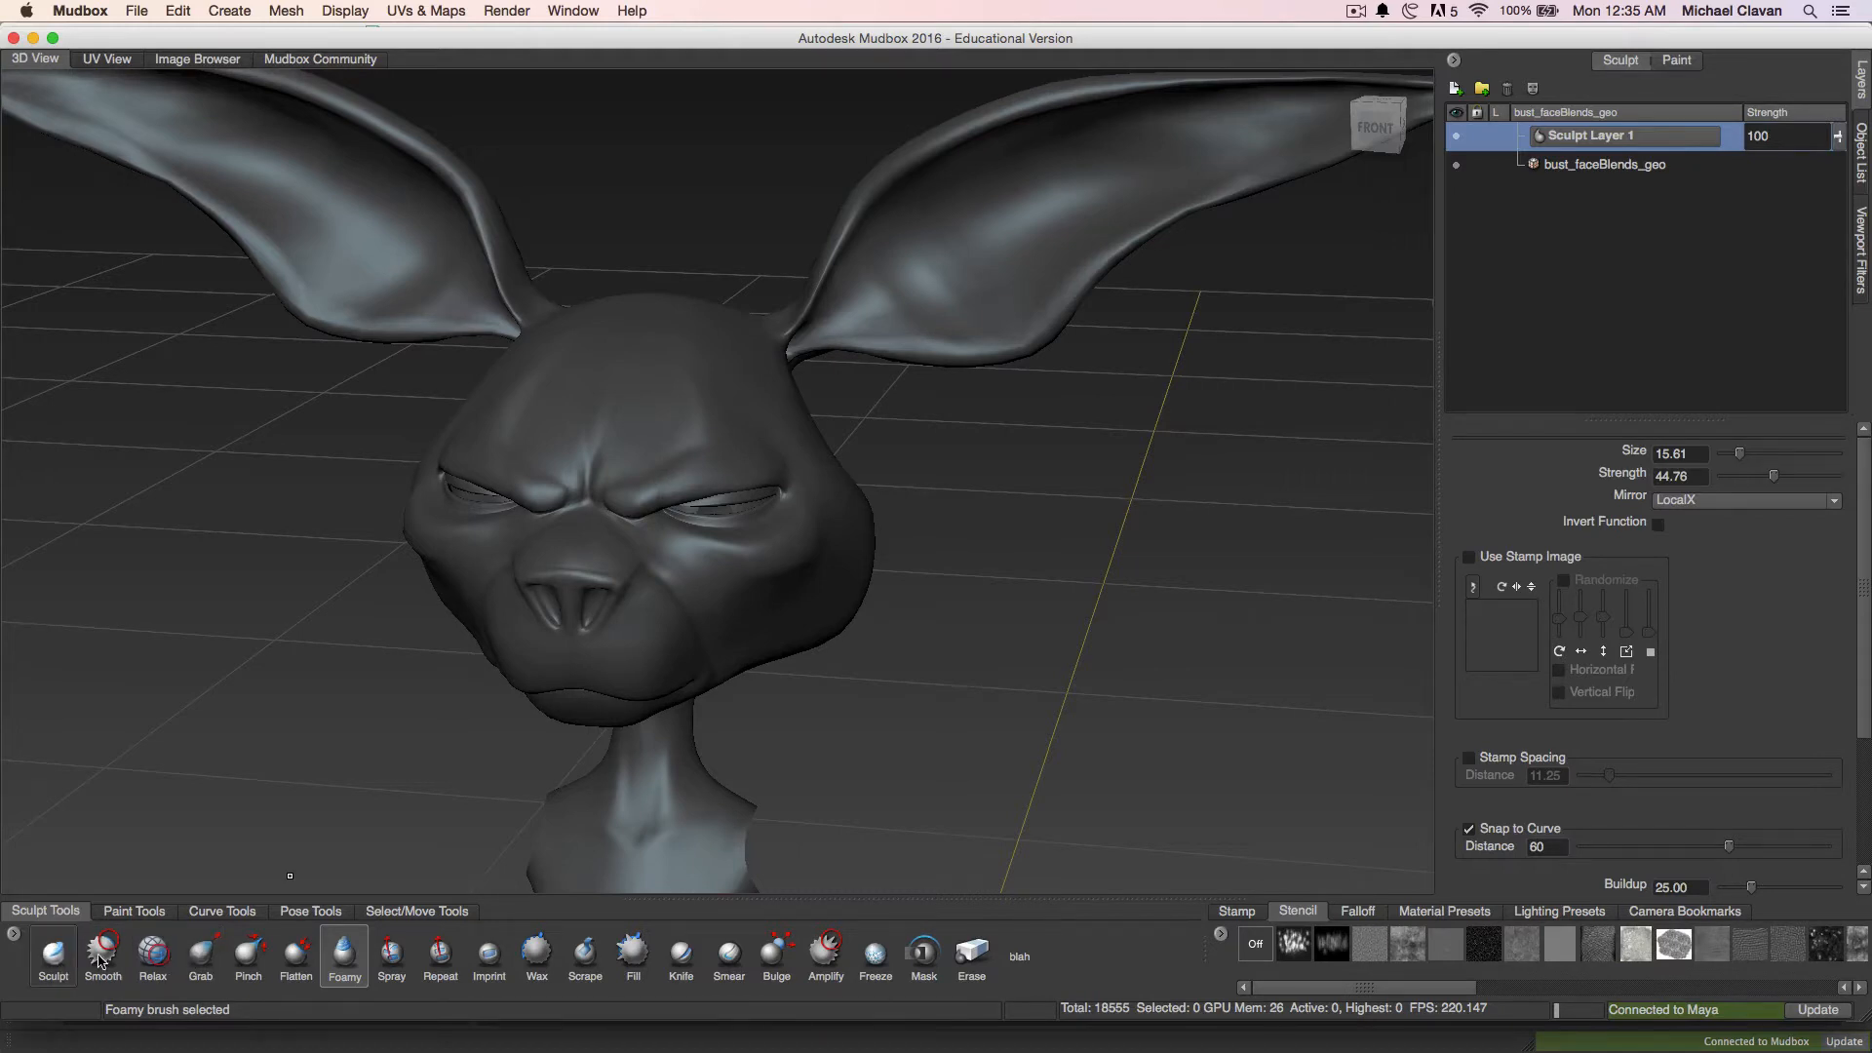
# Test the Grab brush with LocalX mirroring on the brows, undo it, set Mirror to Off and raise only the character's left brow
pyautogui.click(205, 961)
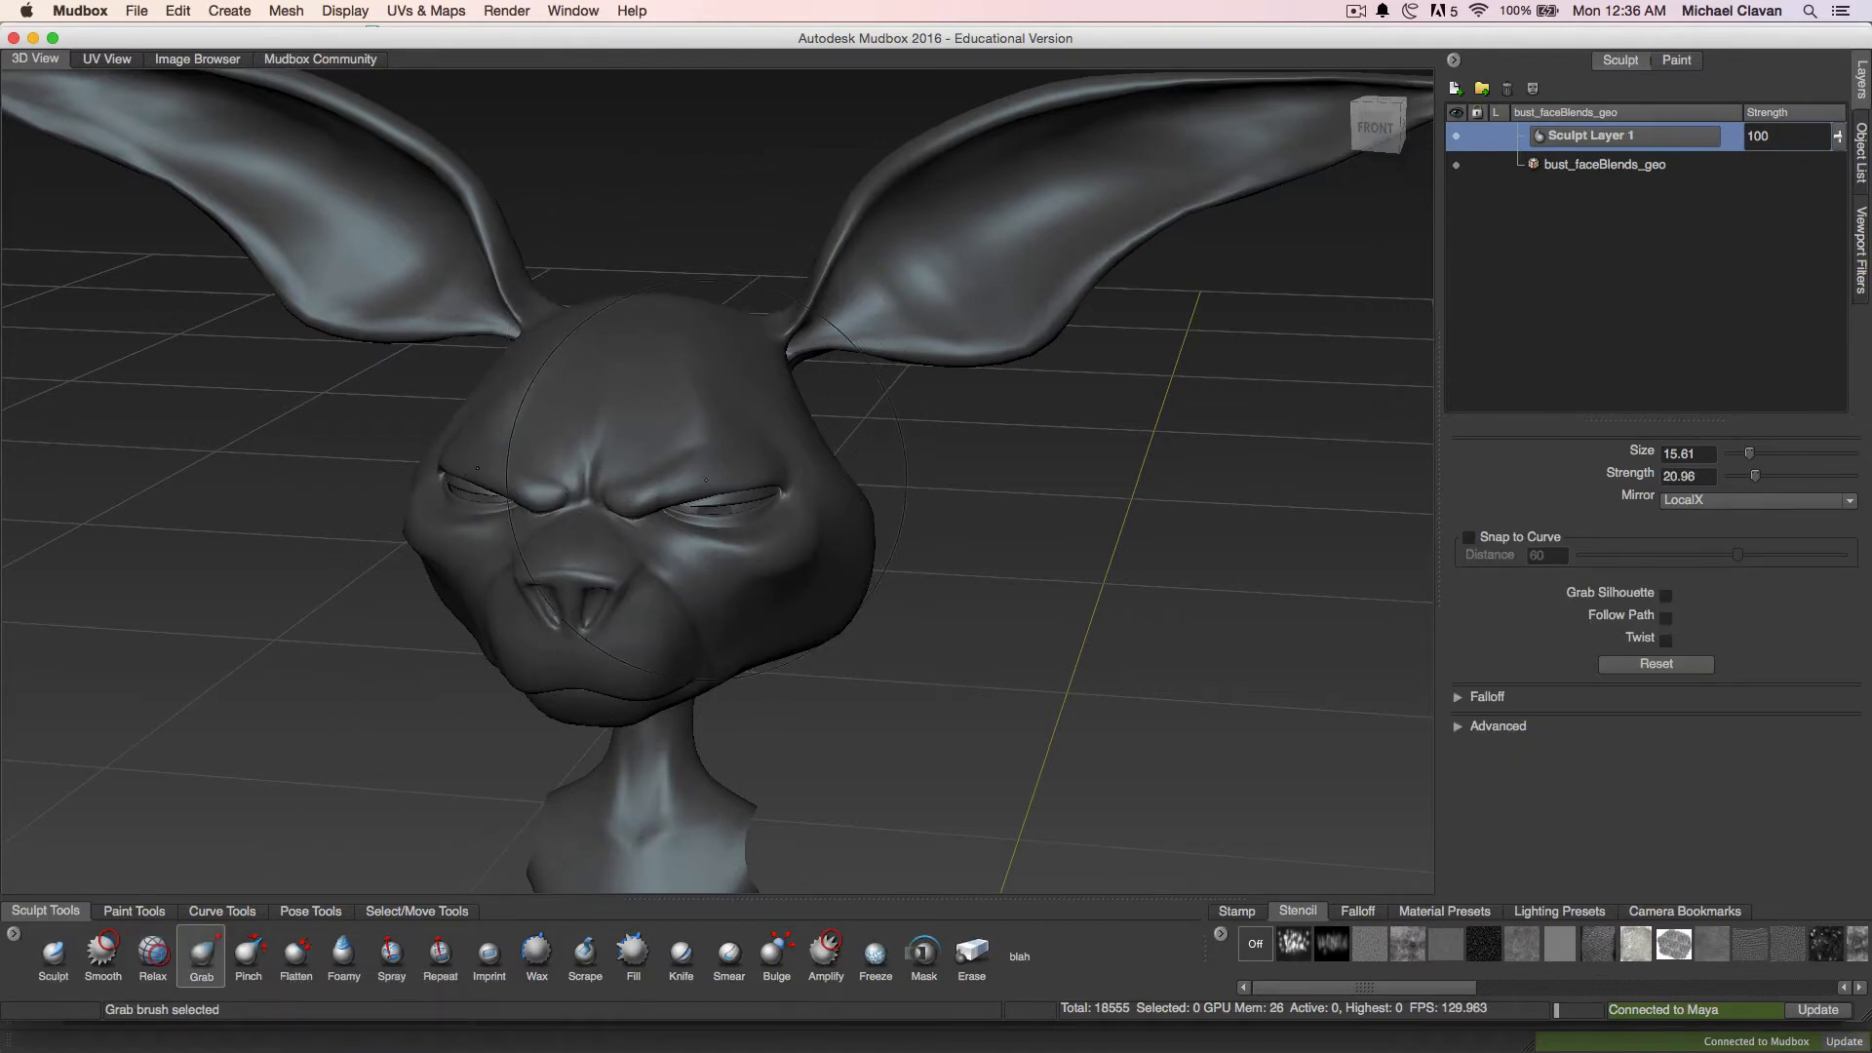
pyautogui.moveTo(702, 501)
pyautogui.mouseDown()
pyautogui.moveTo(708, 340)
pyautogui.moveTo(720, 302)
pyautogui.moveTo(736, 410)
pyautogui.moveTo(770, 242)
pyautogui.mouseUp()
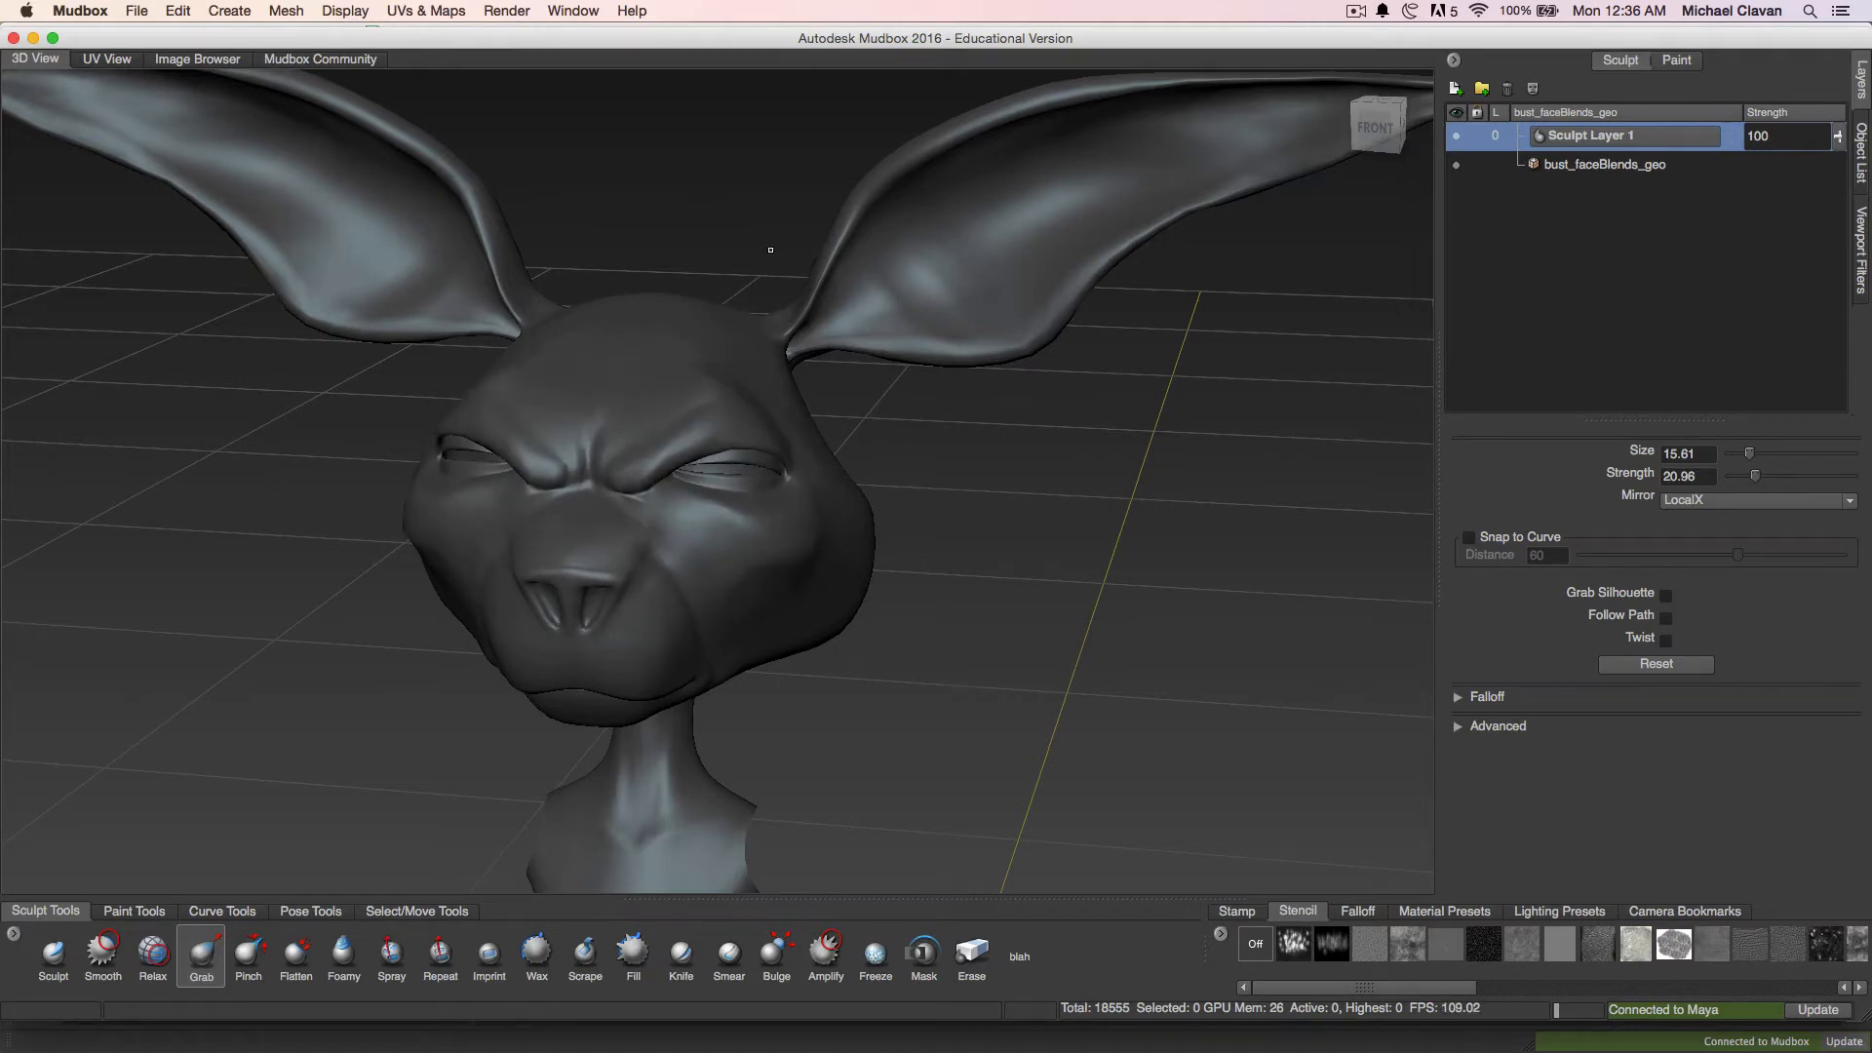
pyautogui.press('super+z')
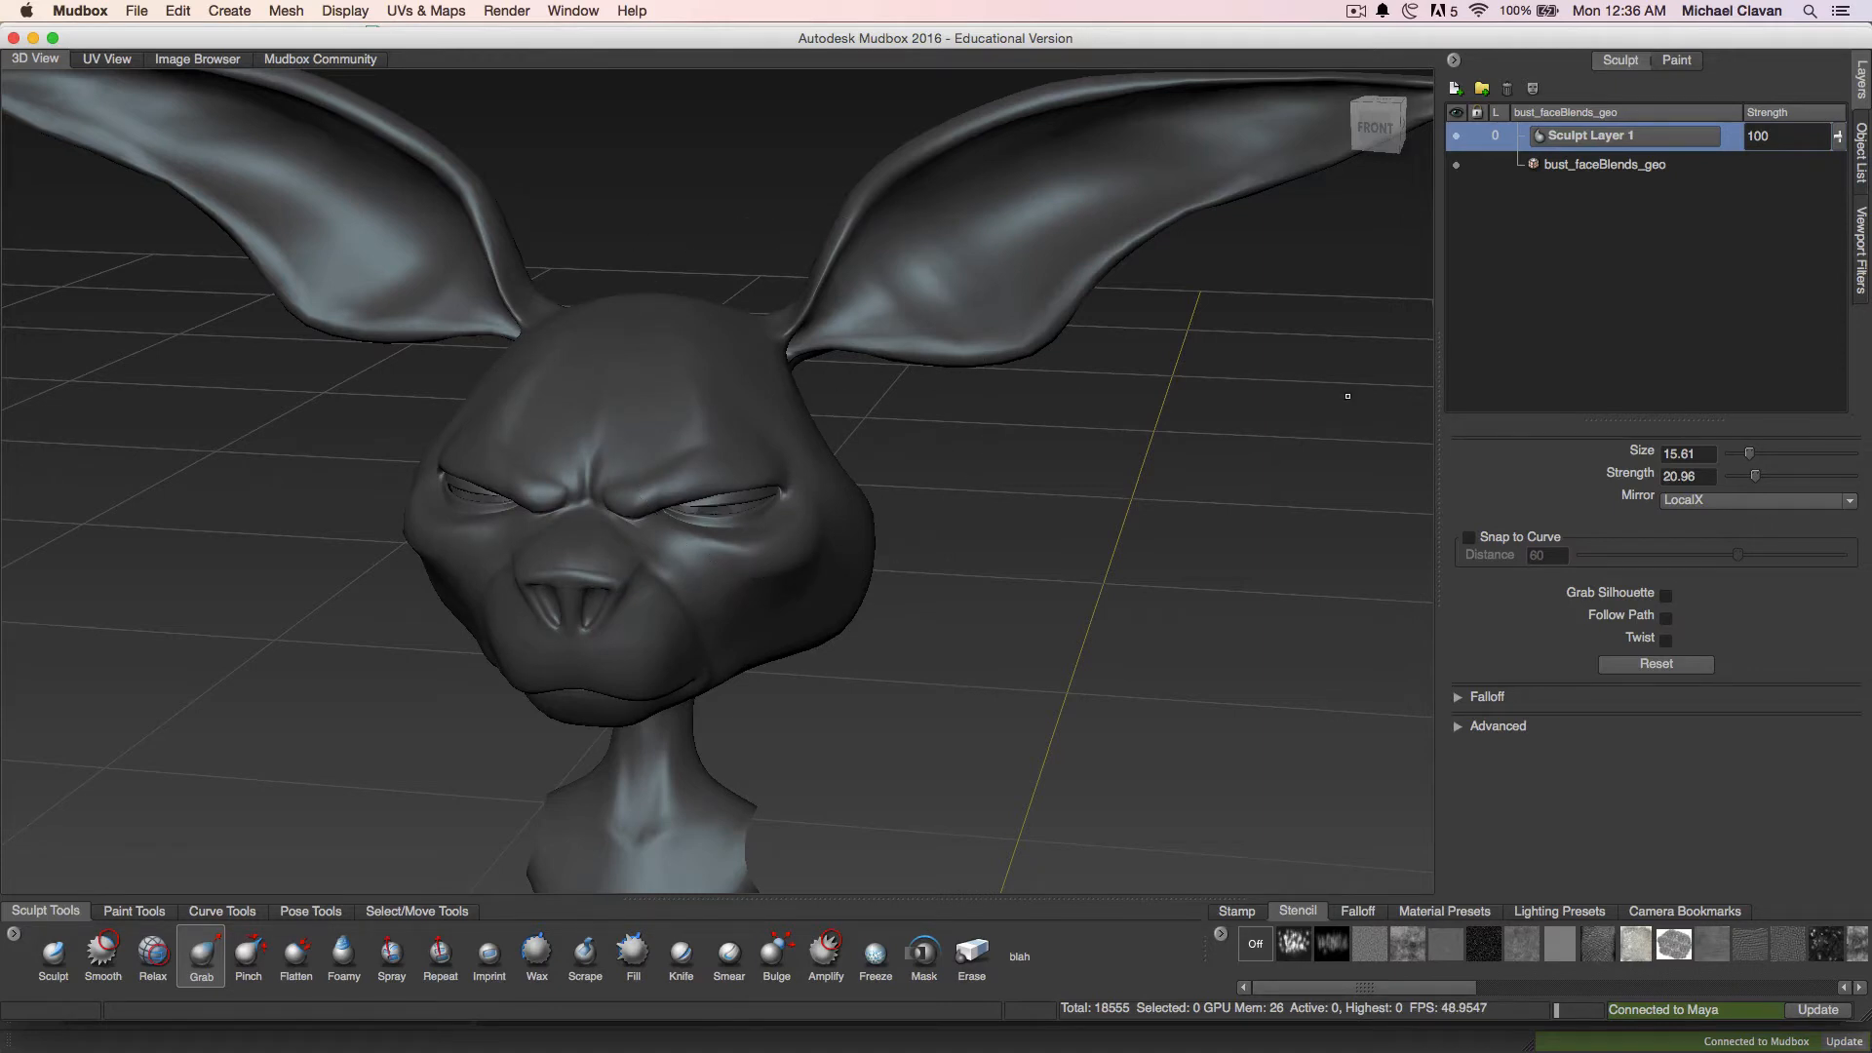
pyautogui.click(1755, 499)
pyautogui.click(1711, 517)
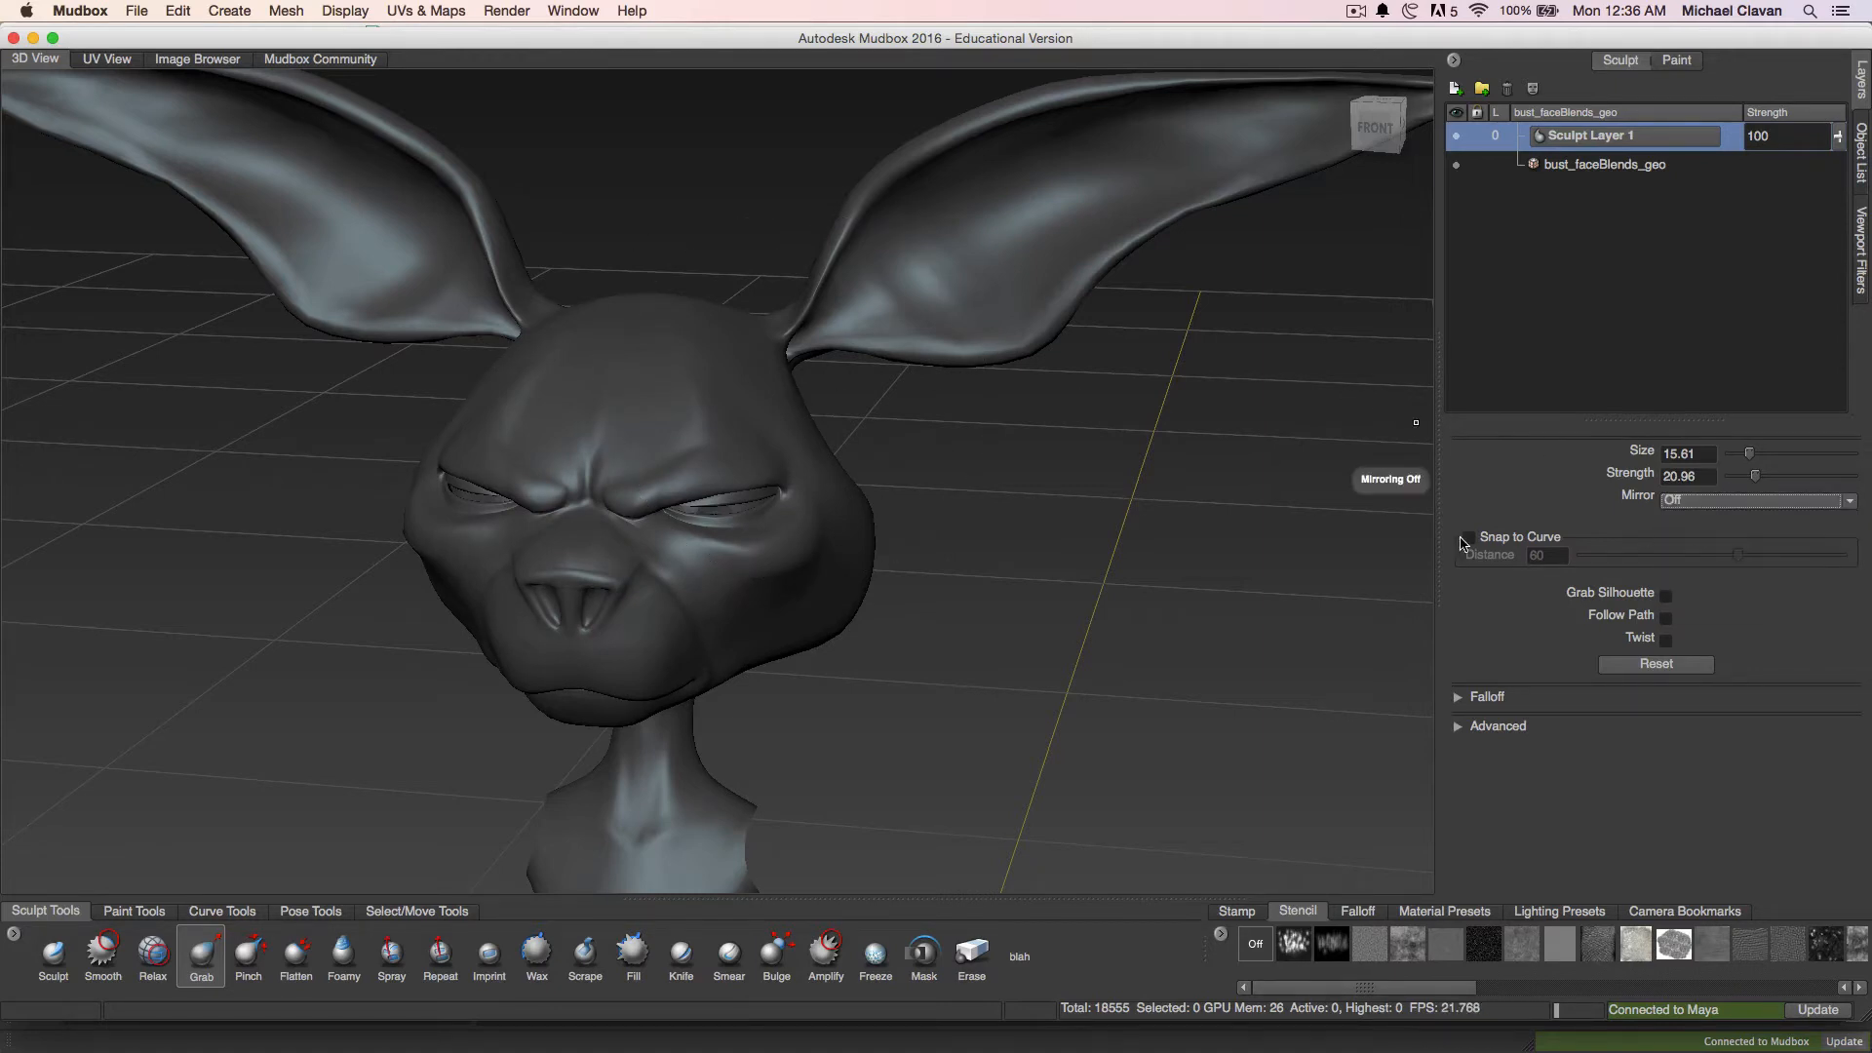
pyautogui.moveTo(723, 485)
pyautogui.mouseDown()
pyautogui.moveTo(705, 313)
pyautogui.moveTo(737, 500)
pyautogui.moveTo(722, 242)
pyautogui.mouseUp()
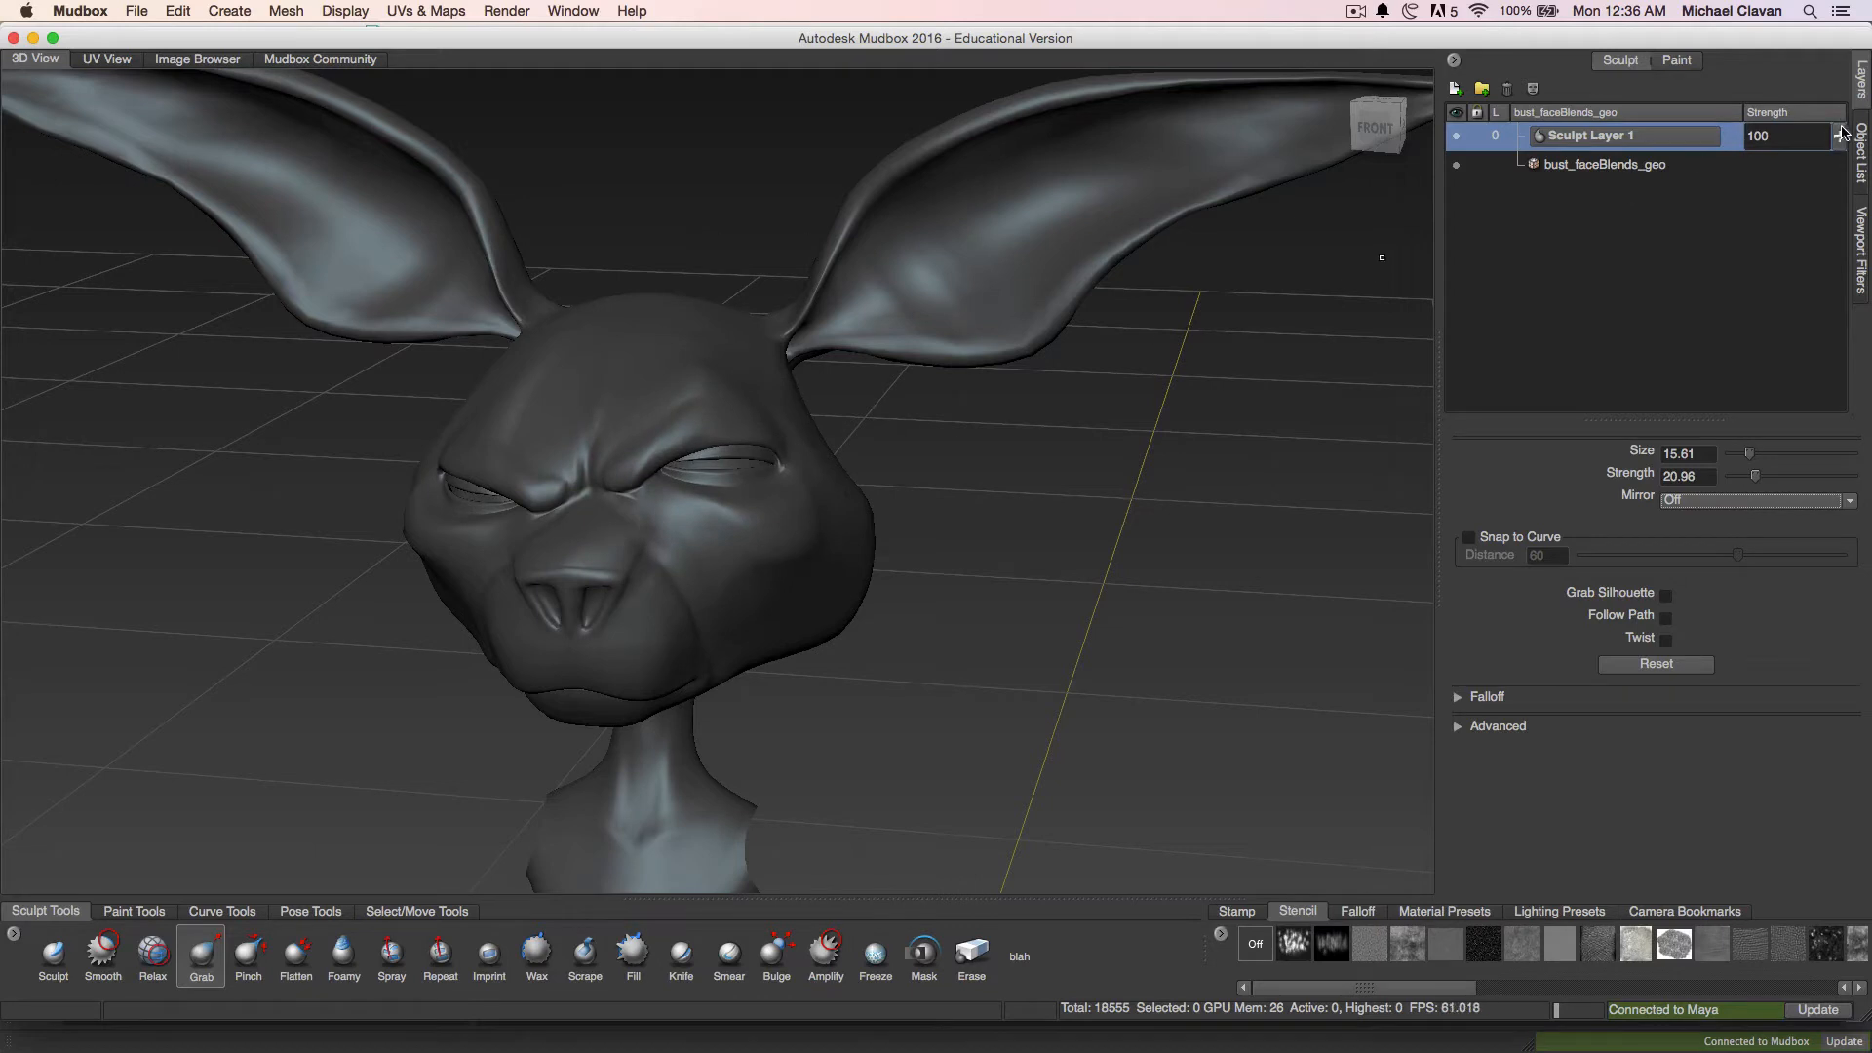
# Test Sculpt Layer 1's strength, add a second sculpt layer, and set Sculpt Layer 1's strength to 0
pyautogui.moveTo(1840, 140)
pyautogui.mouseDown()
pyautogui.moveTo(1847, 326)
pyautogui.moveTo(1816, 34)
pyautogui.mouseUp()
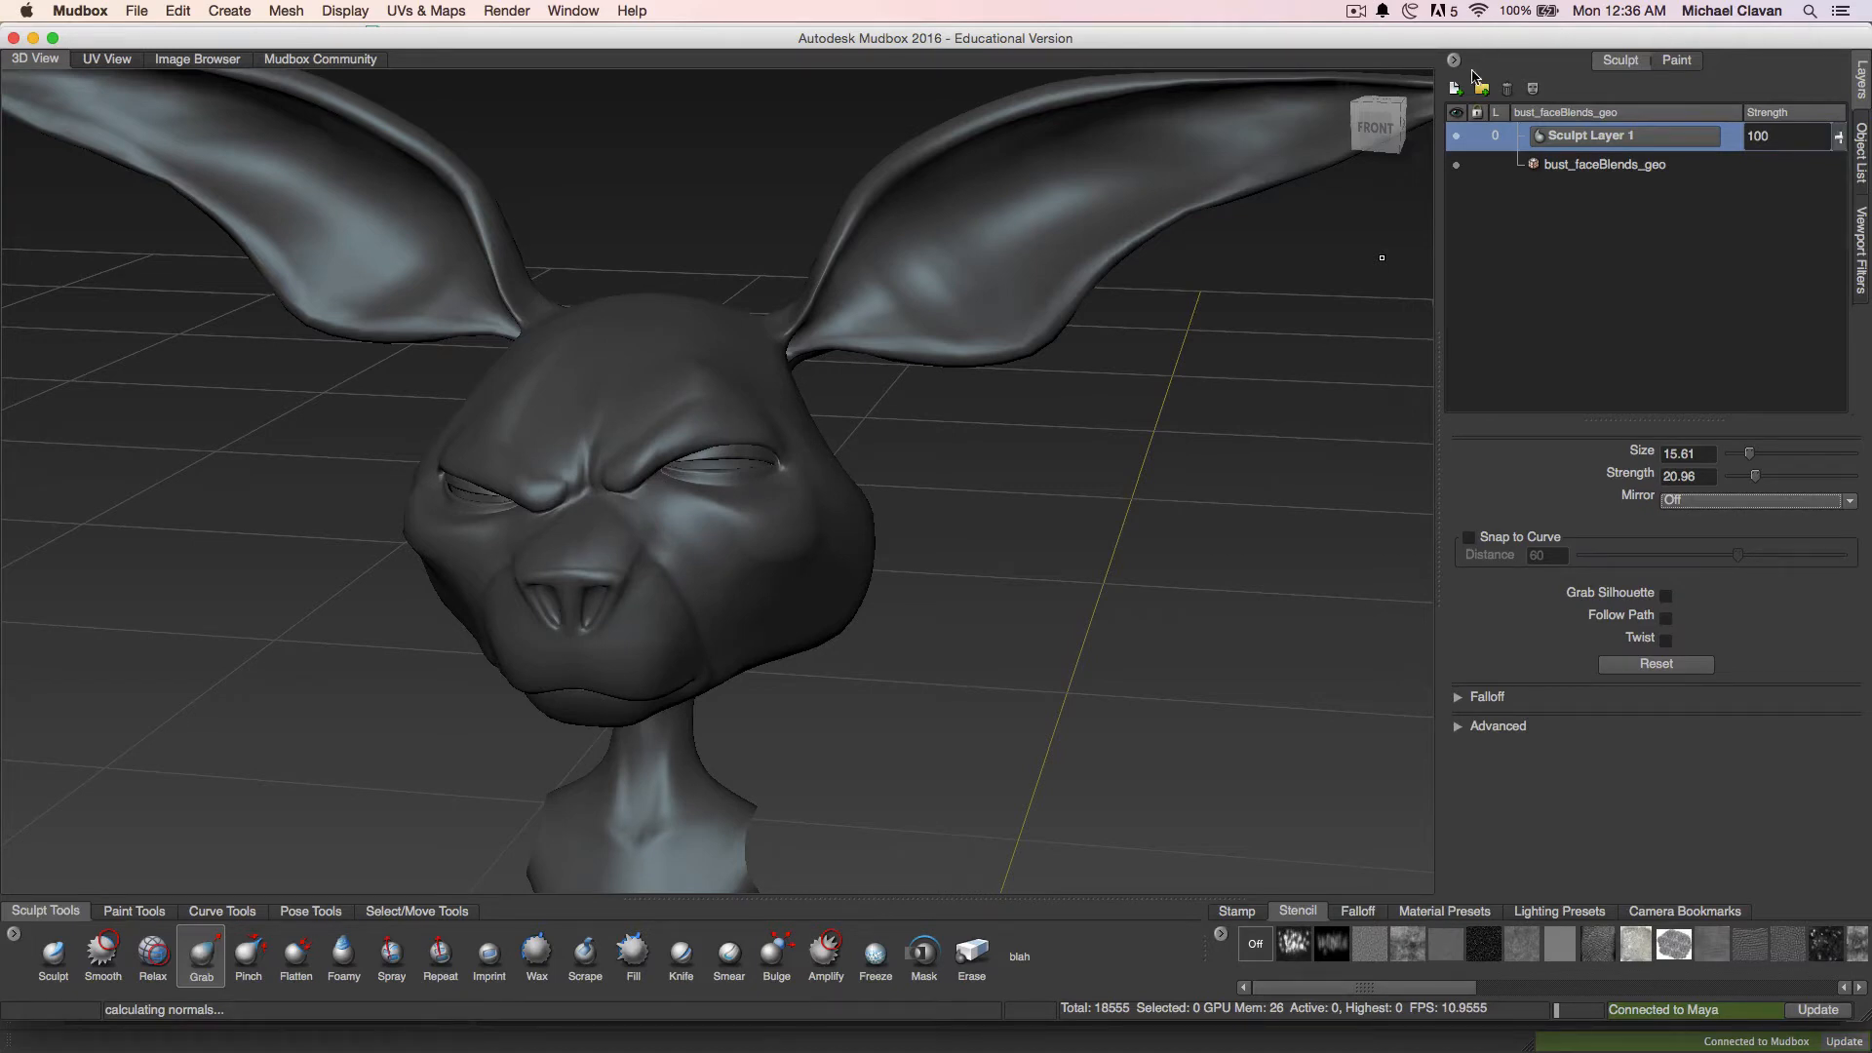
pyautogui.click(1456, 88)
pyautogui.moveTo(1834, 138)
pyautogui.mouseDown()
pyautogui.moveTo(1855, 345)
pyautogui.moveTo(1855, 61)
pyautogui.mouseUp()
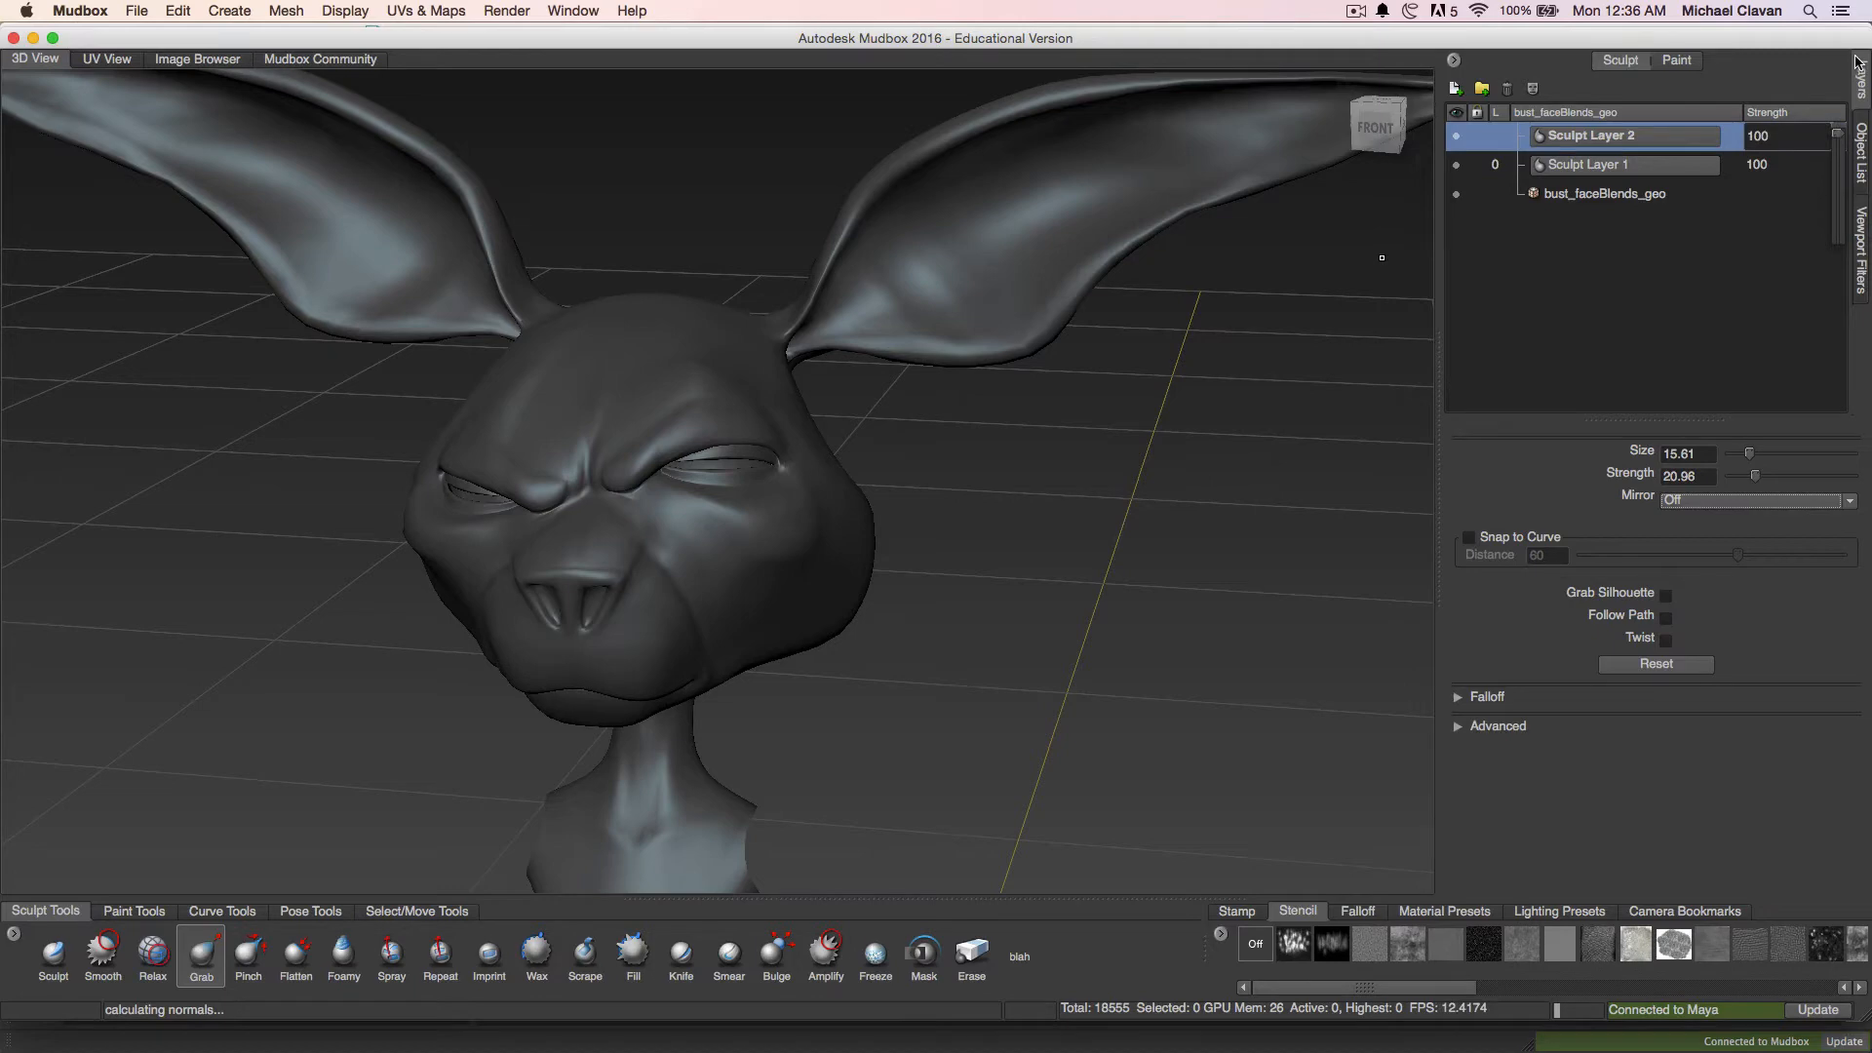
pyautogui.click(1812, 160)
pyautogui.moveTo(1838, 166); pyautogui.dragTo(1833, 313)
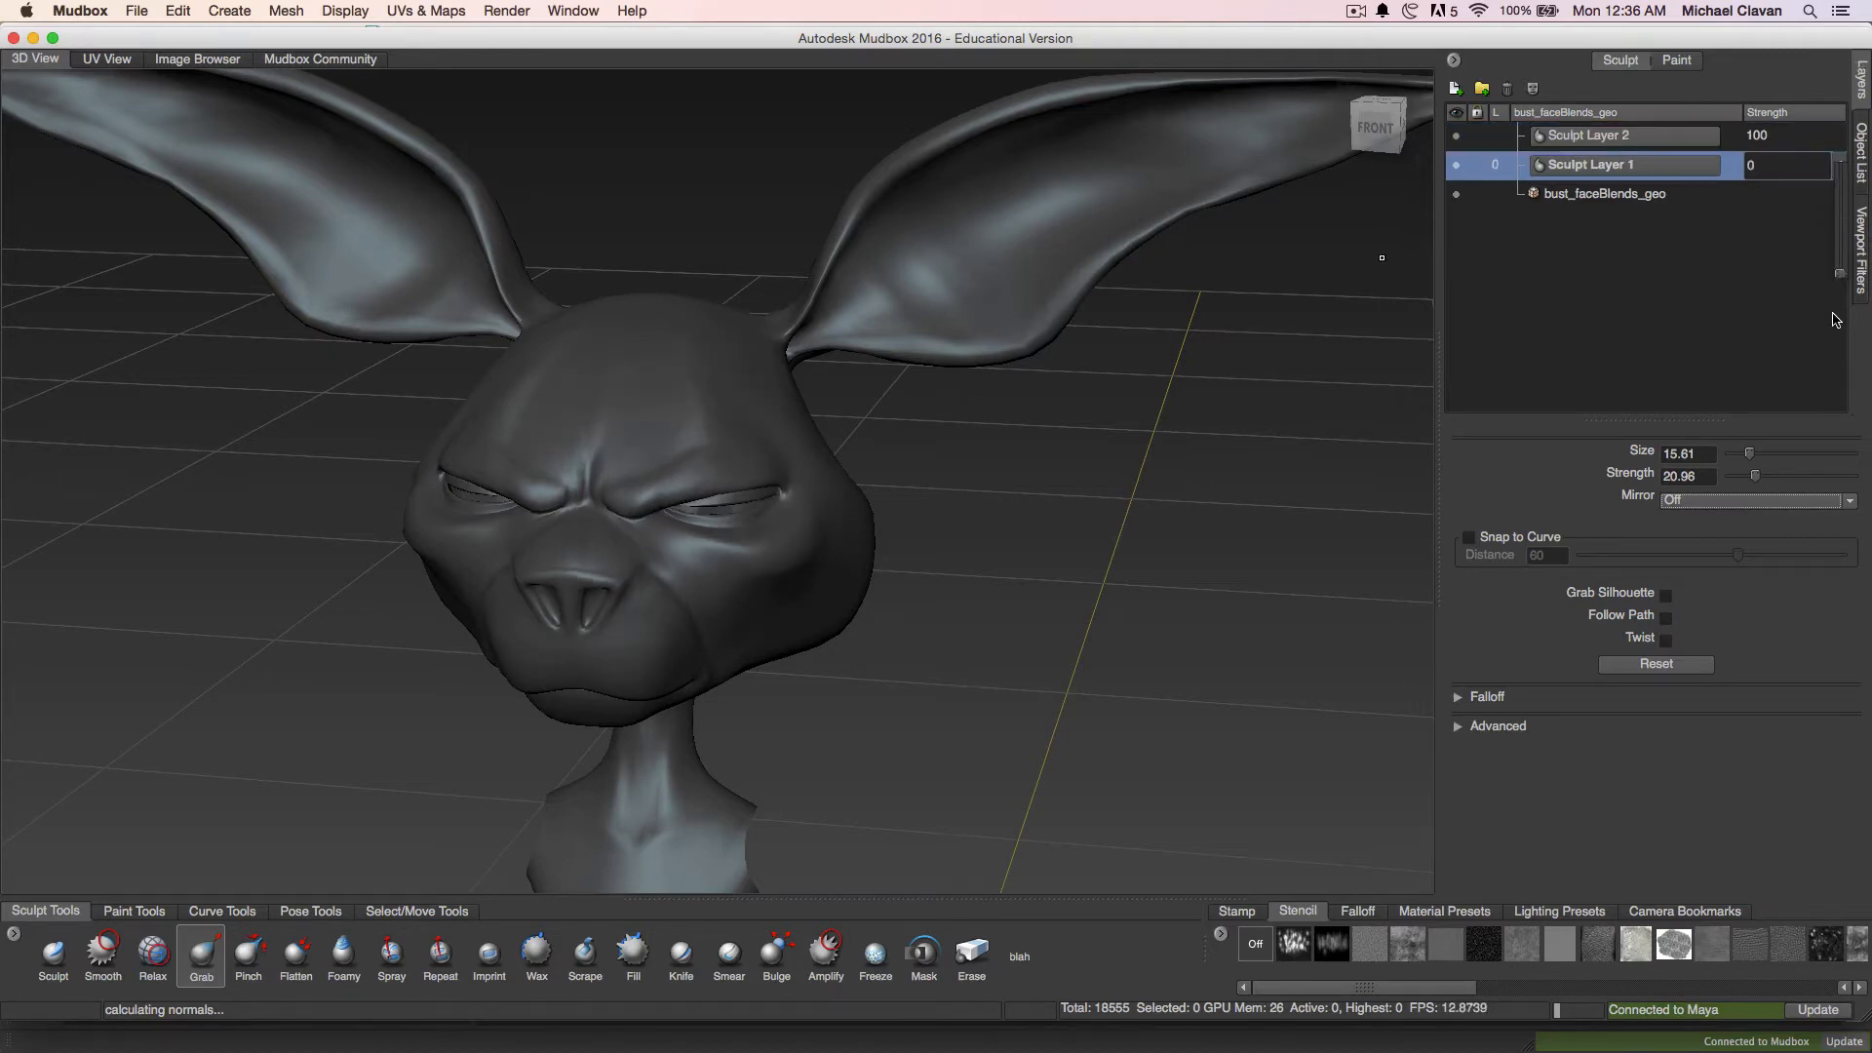
# Pull the character's left brow down on Sculpt Layer 2, and set Sculpt Layer 1's strength to 100 to blend both shapes
pyautogui.click(1723, 142)
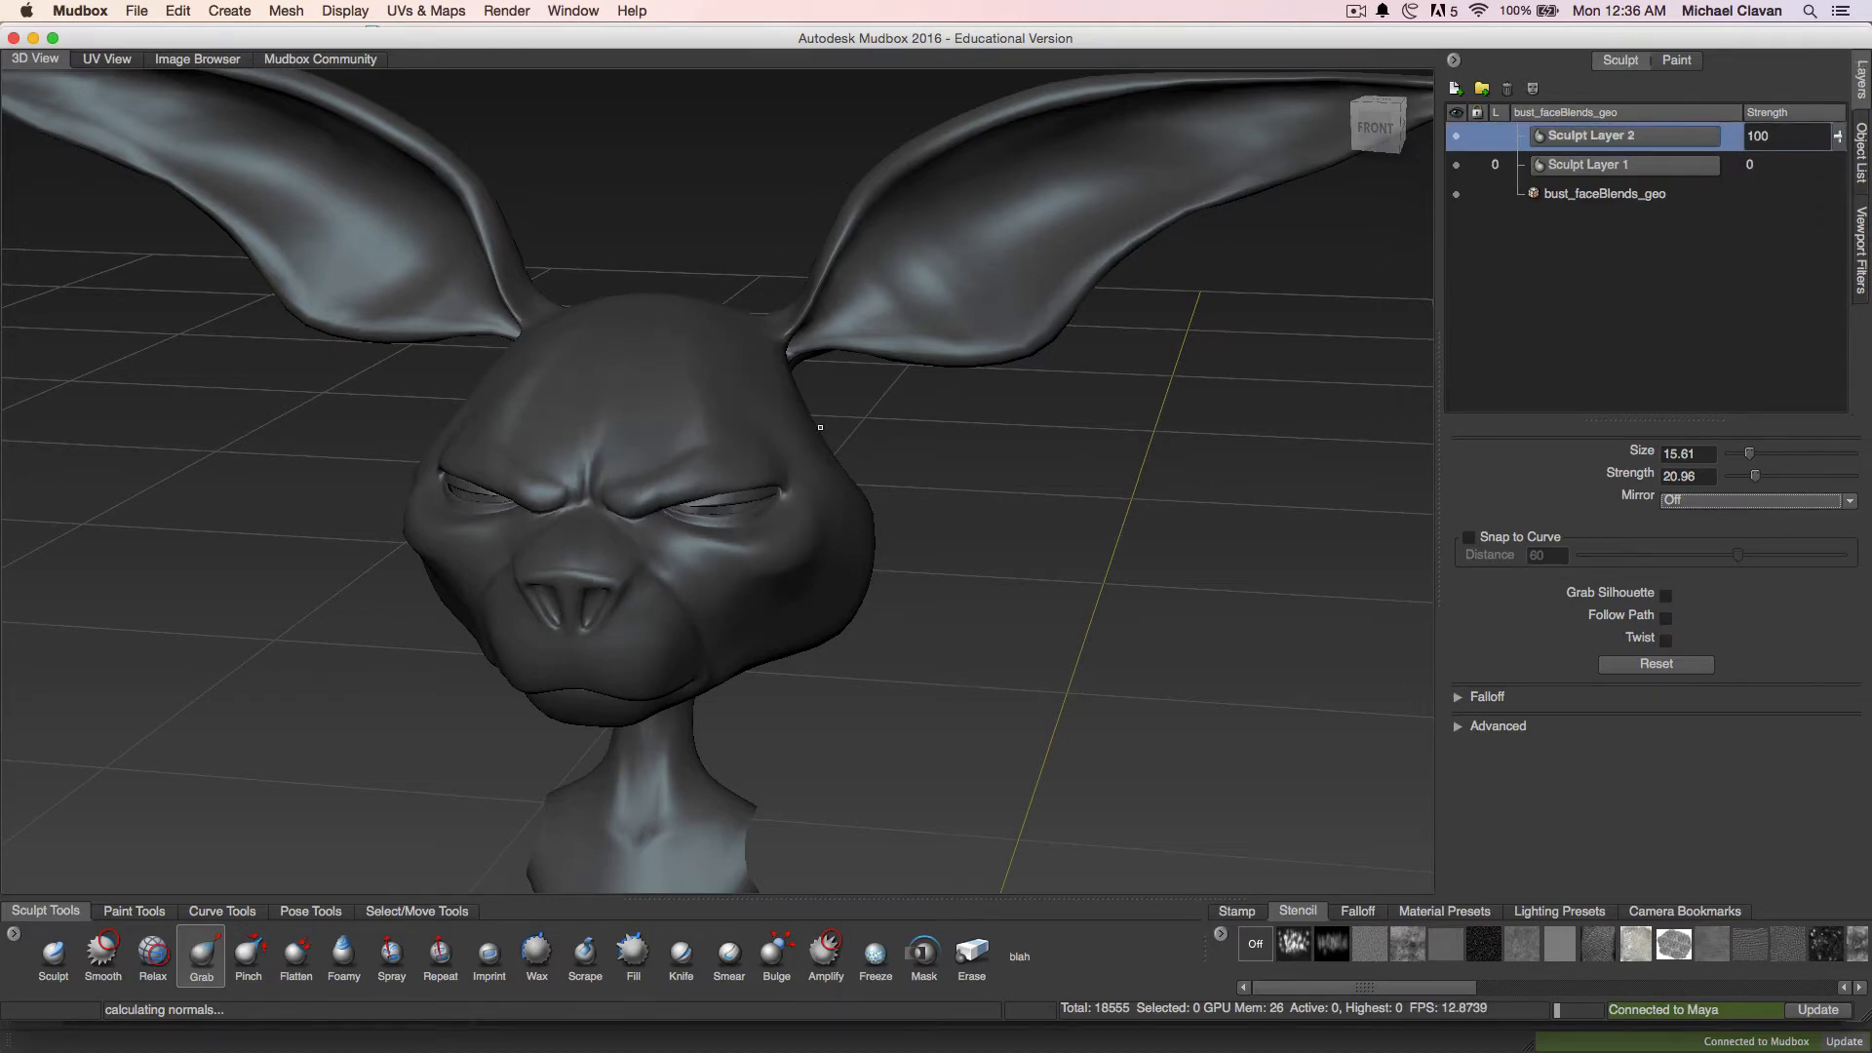
pyautogui.moveTo(723, 539); pyautogui.dragTo(736, 590)
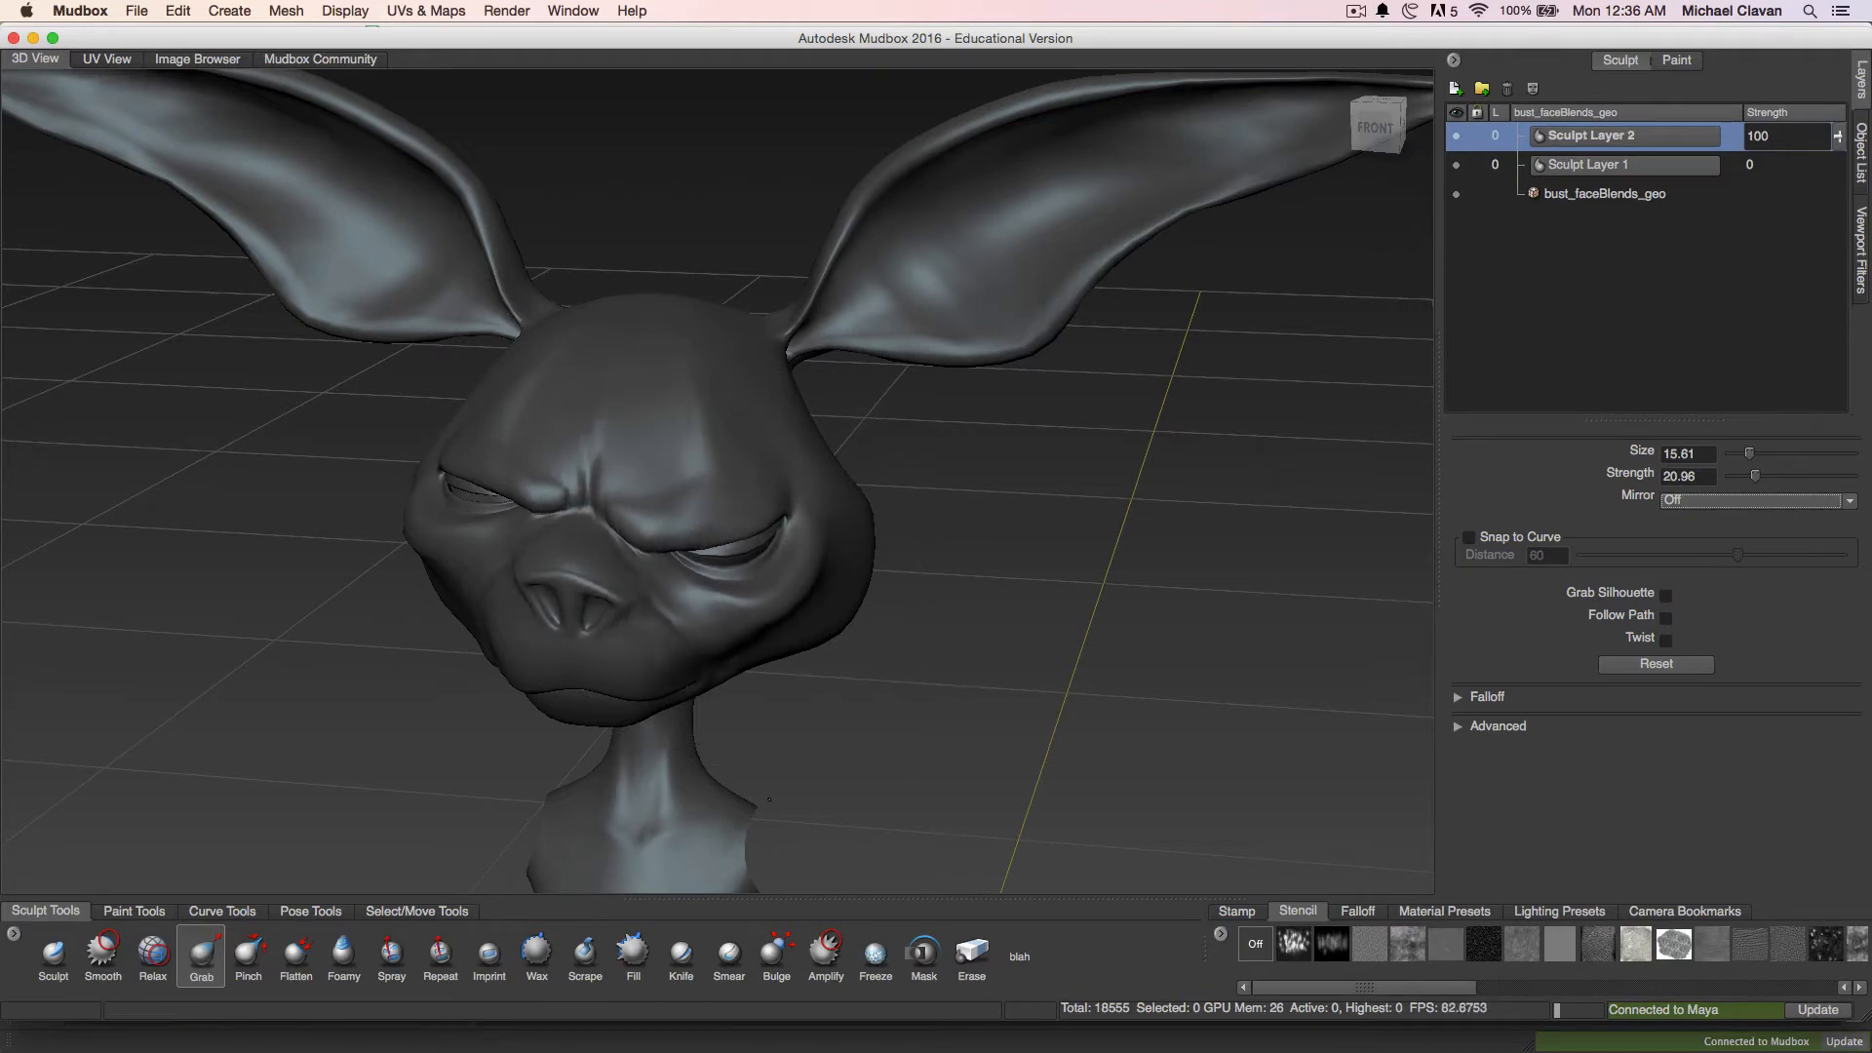
pyautogui.click(1838, 172)
pyautogui.moveTo(1838, 167); pyautogui.dragTo(1825, 8)
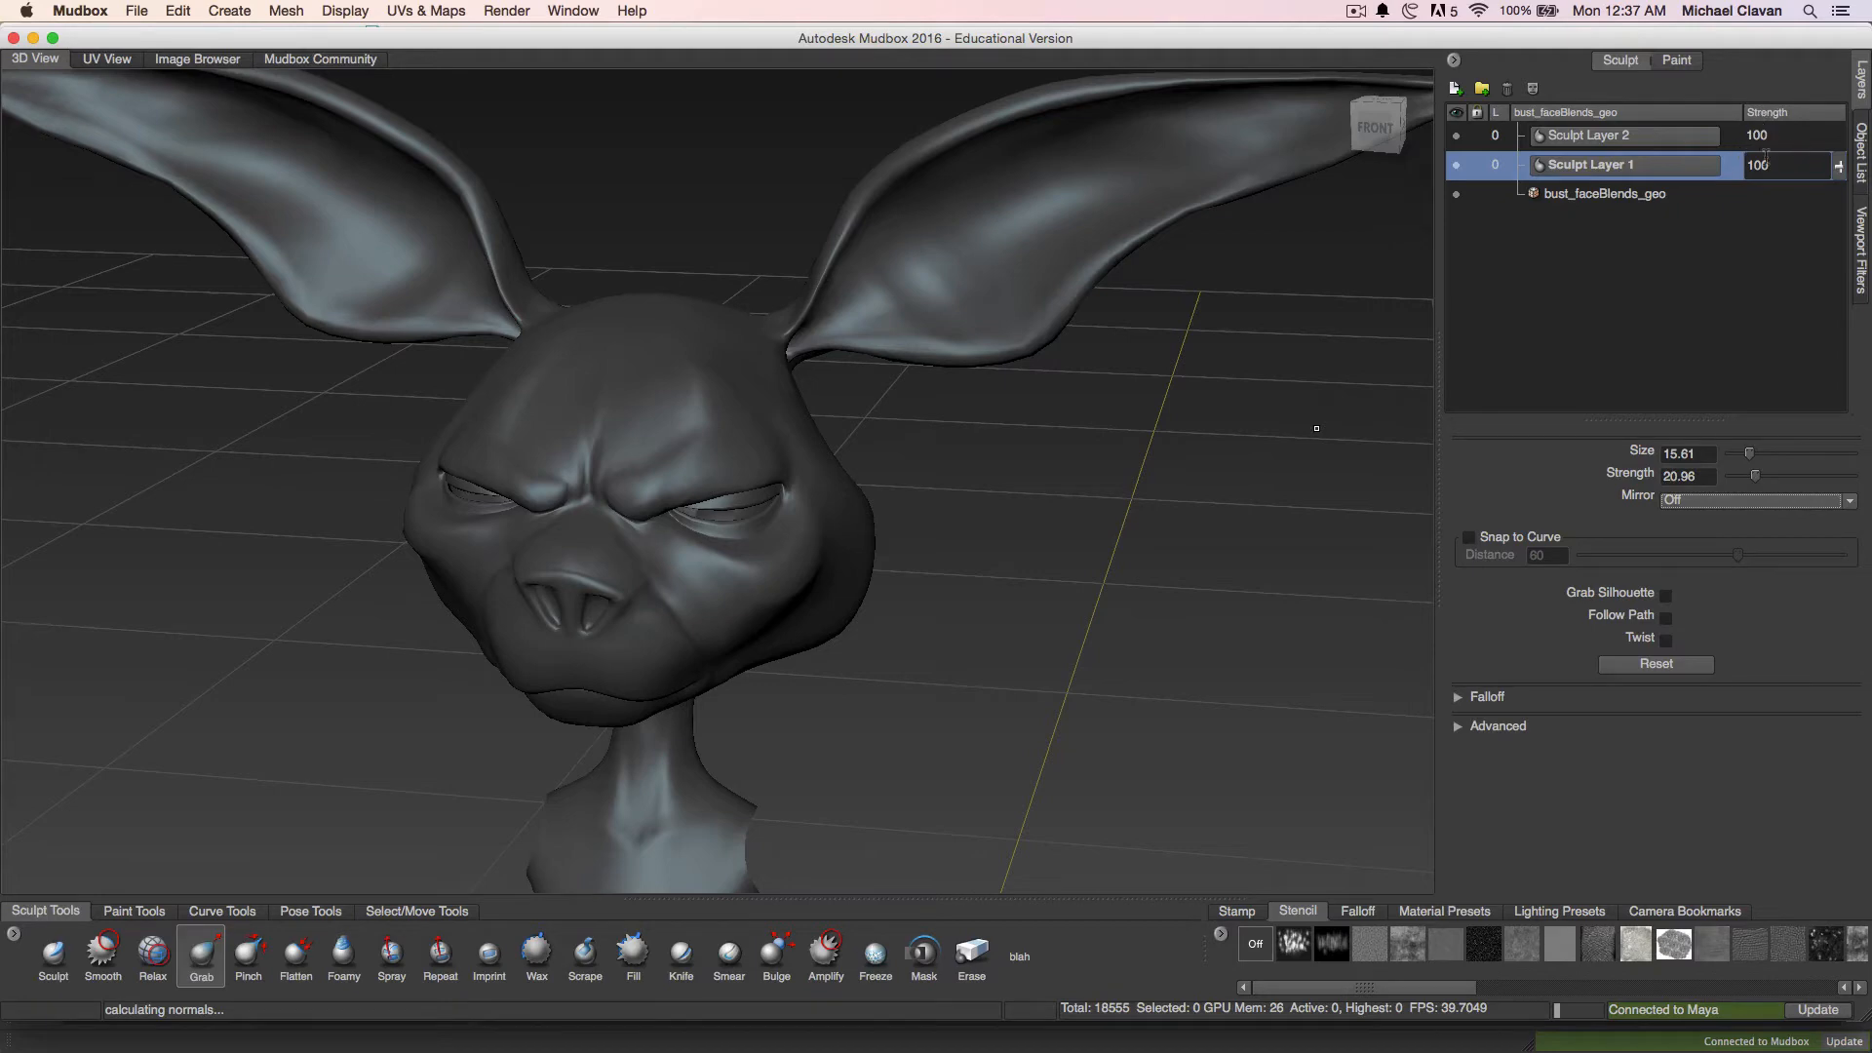
# Delete both sculpt layers and create a fresh sculpt layer on the bust
pyautogui.click(1507, 88)
pyautogui.click(1507, 89)
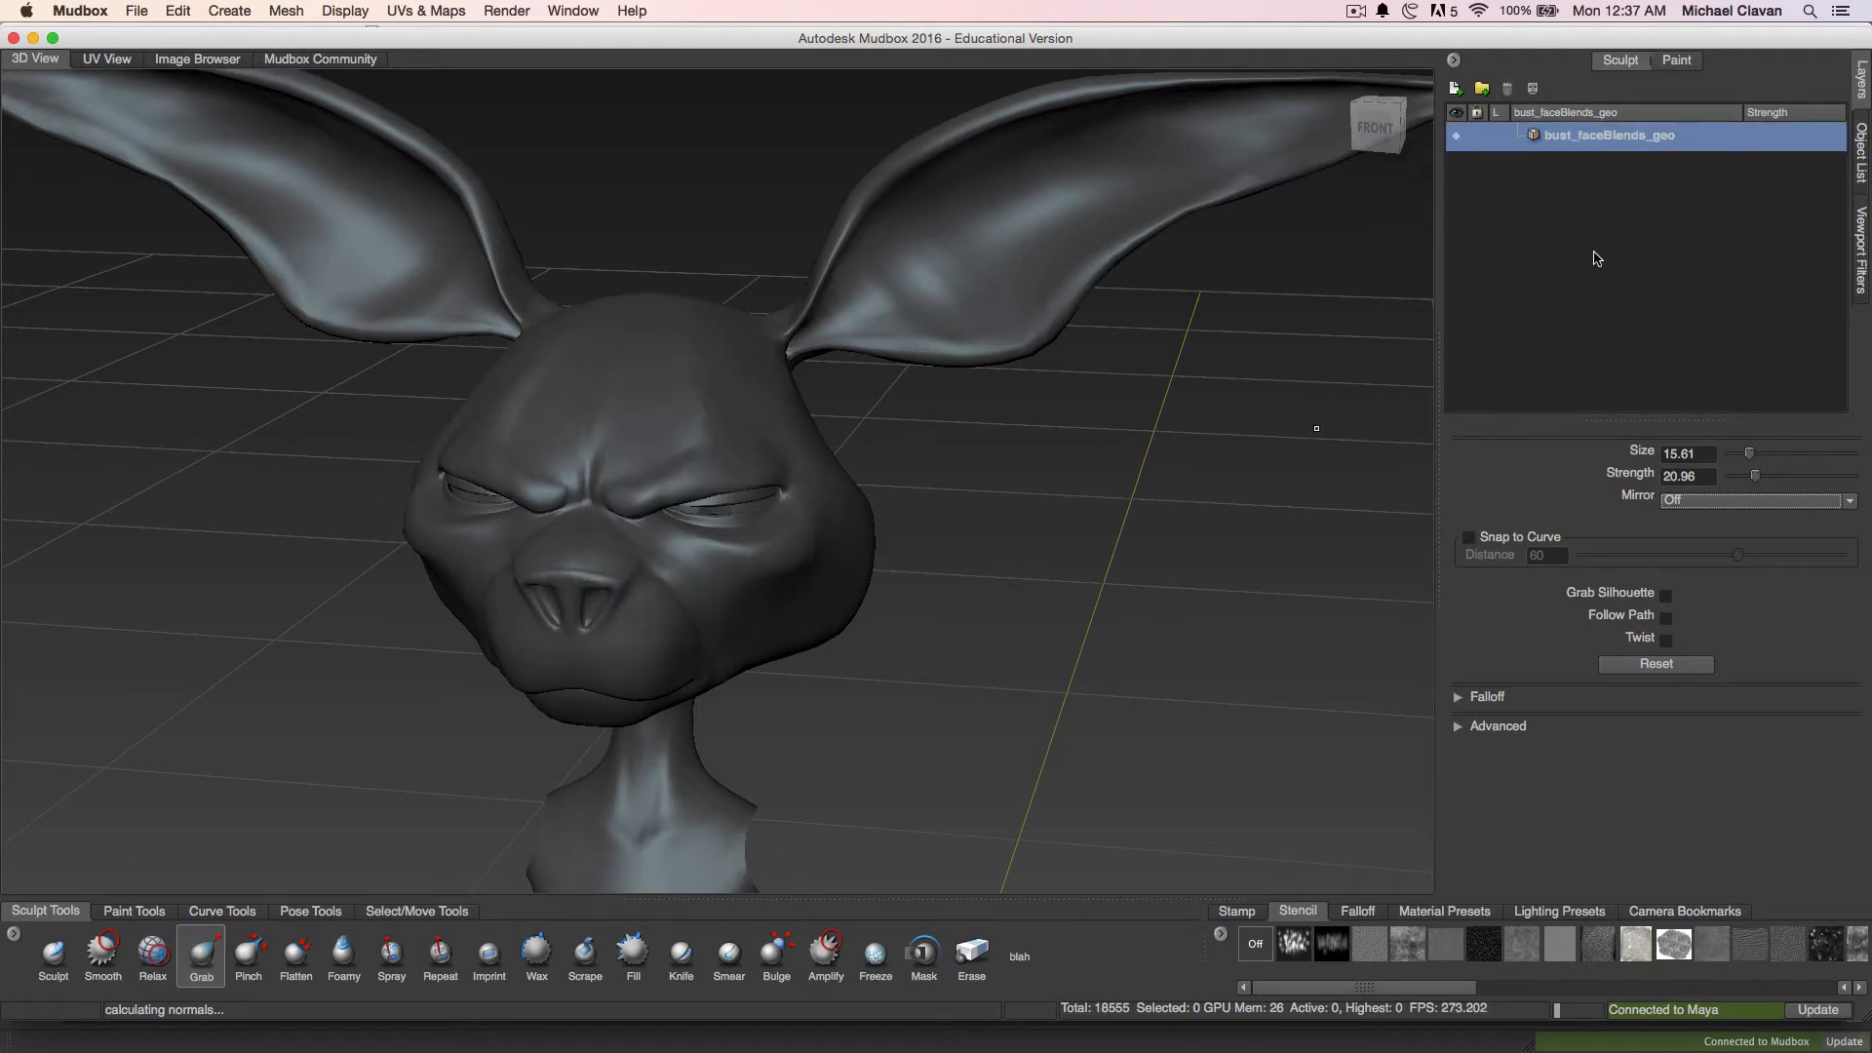
pyautogui.click(1455, 89)
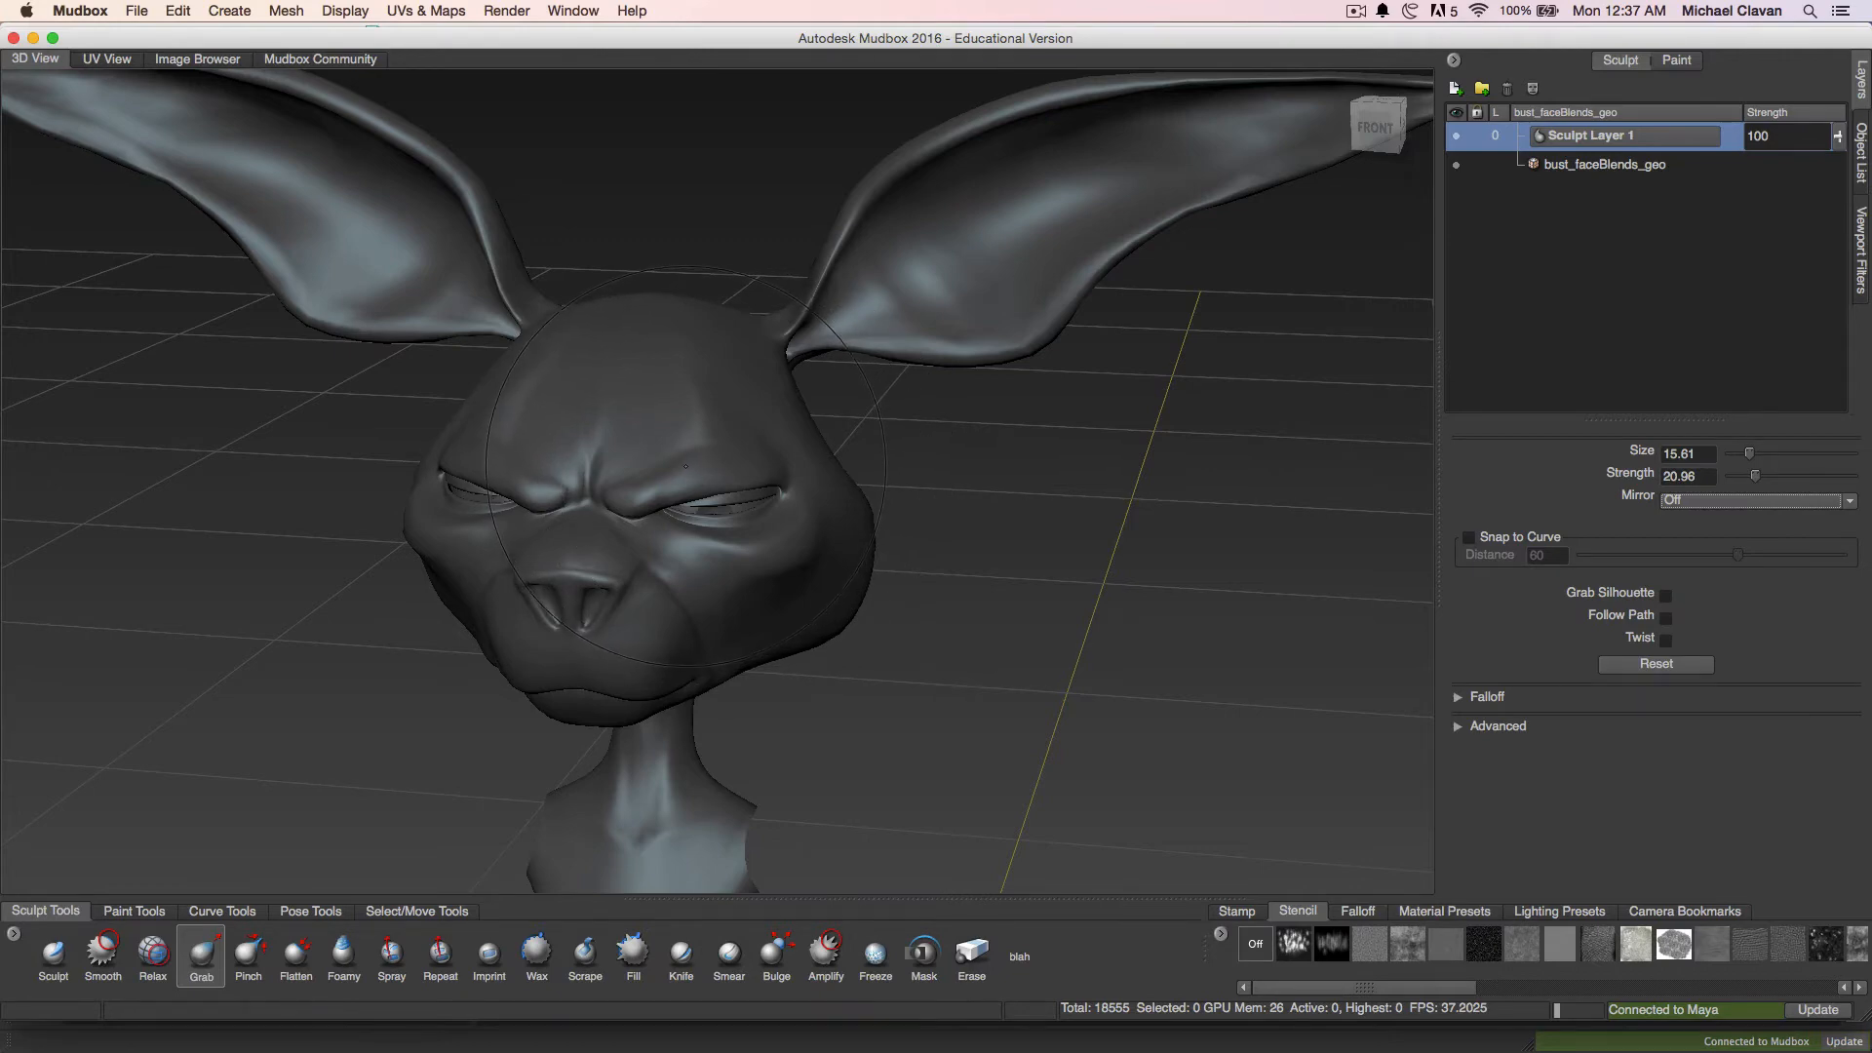
# Set the Grab brush to size 7.04 and strength 18.07 and nudge the character's left brow upward
pyautogui.moveTo(690, 458)
pyautogui.mouseDown()
pyautogui.moveTo(702, 448)
pyautogui.moveTo(672, 450)
pyautogui.moveTo(720, 450)
pyautogui.mouseUp()
pyautogui.moveTo(704, 444); pyautogui.dragTo(704, 443)
pyautogui.moveTo(673, 437); pyautogui.dragTo(675, 303)
pyautogui.moveTo(696, 427); pyautogui.dragTo(696, 292)
# Try to pull the outer part of the character's left upper eyelid upward with the Grab brush, and undo it
pyautogui.keyDown('alt'); pyautogui.moveTo(707, 419); pyautogui.dragTo(689, 450); pyautogui.keyUp('alt')
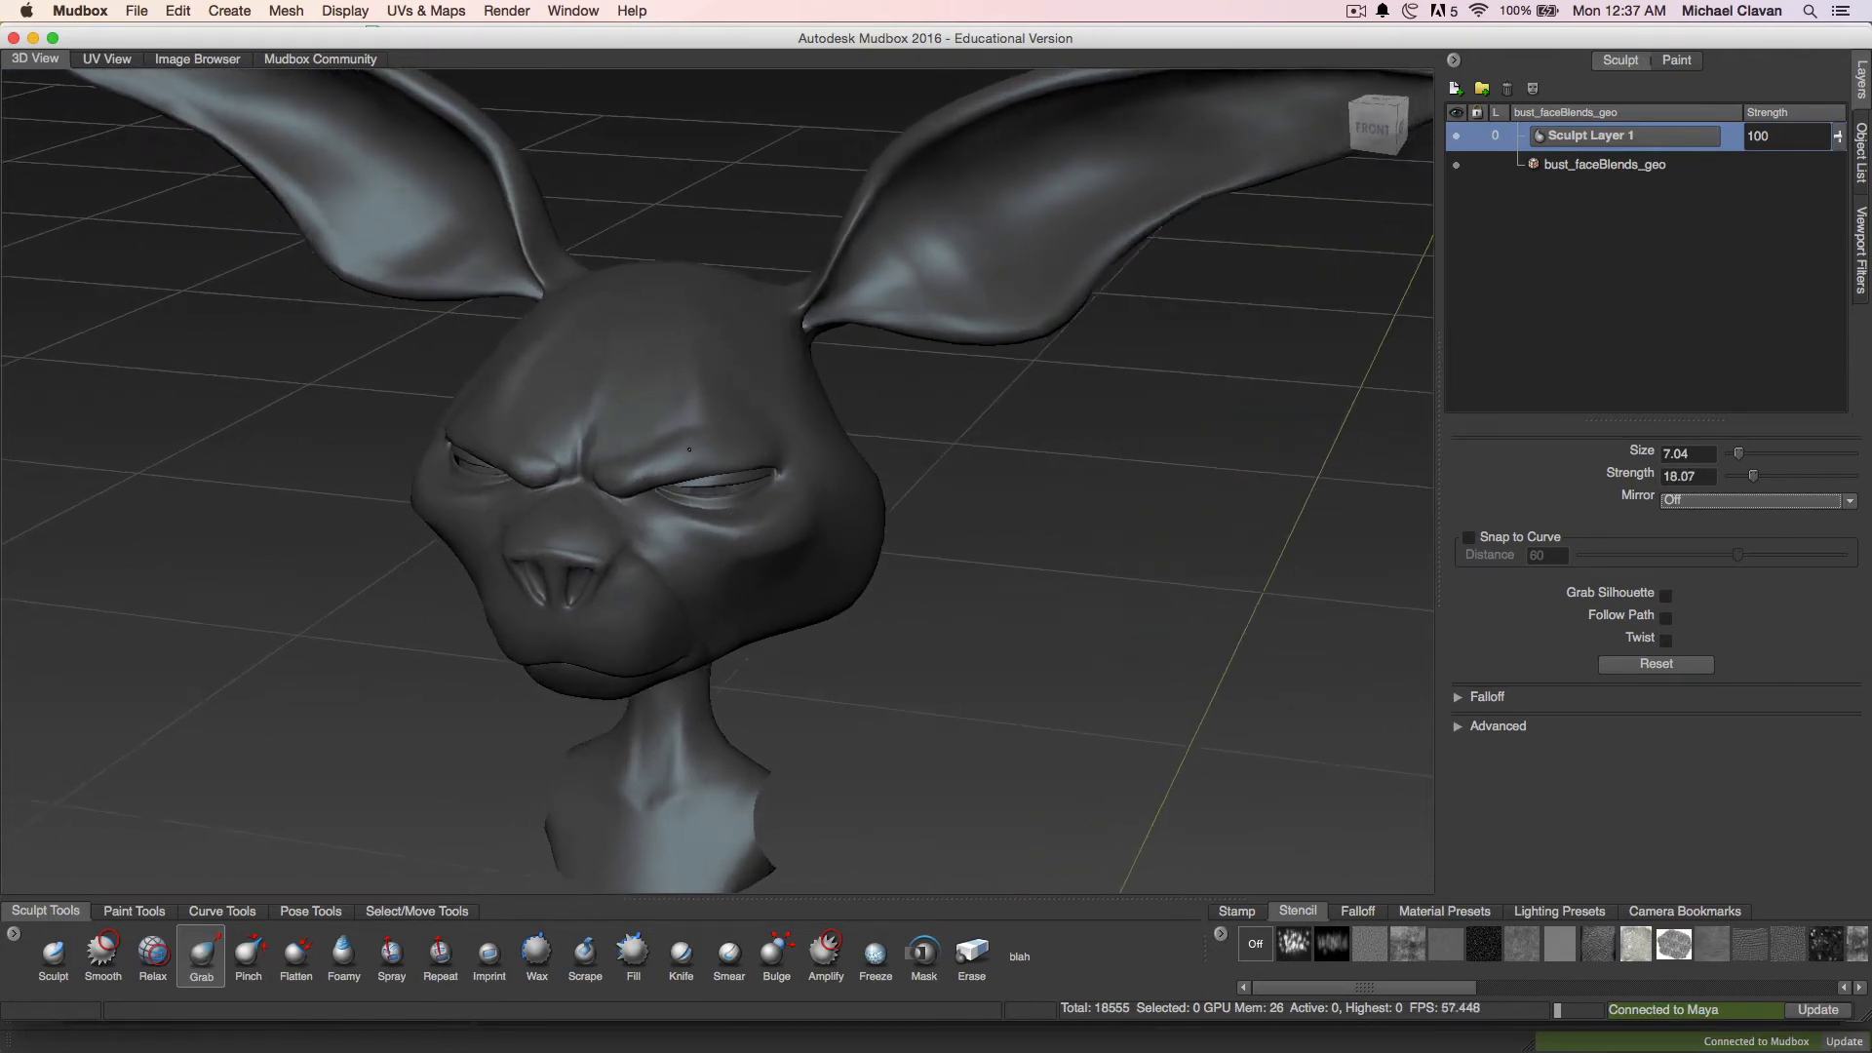
pyautogui.scroll(5, 689, 449)
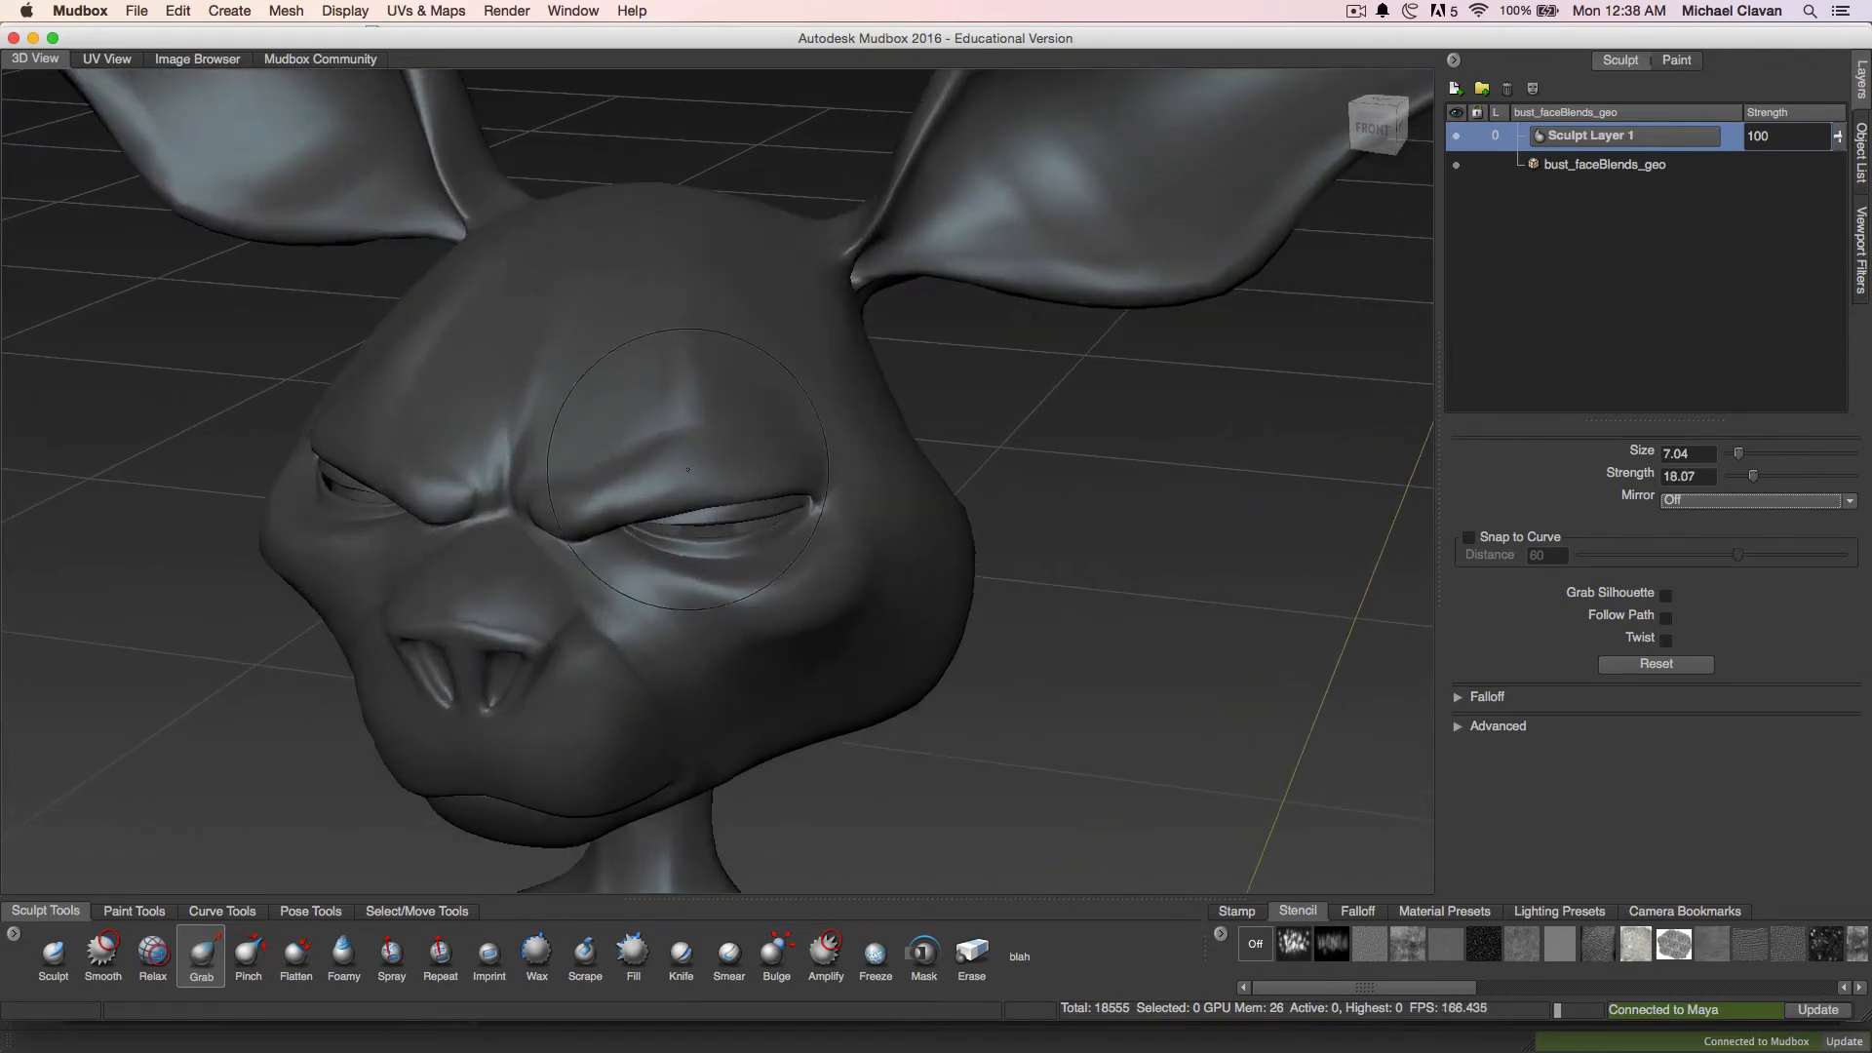
pyautogui.moveTo(750, 475); pyautogui.dragTo(751, 436)
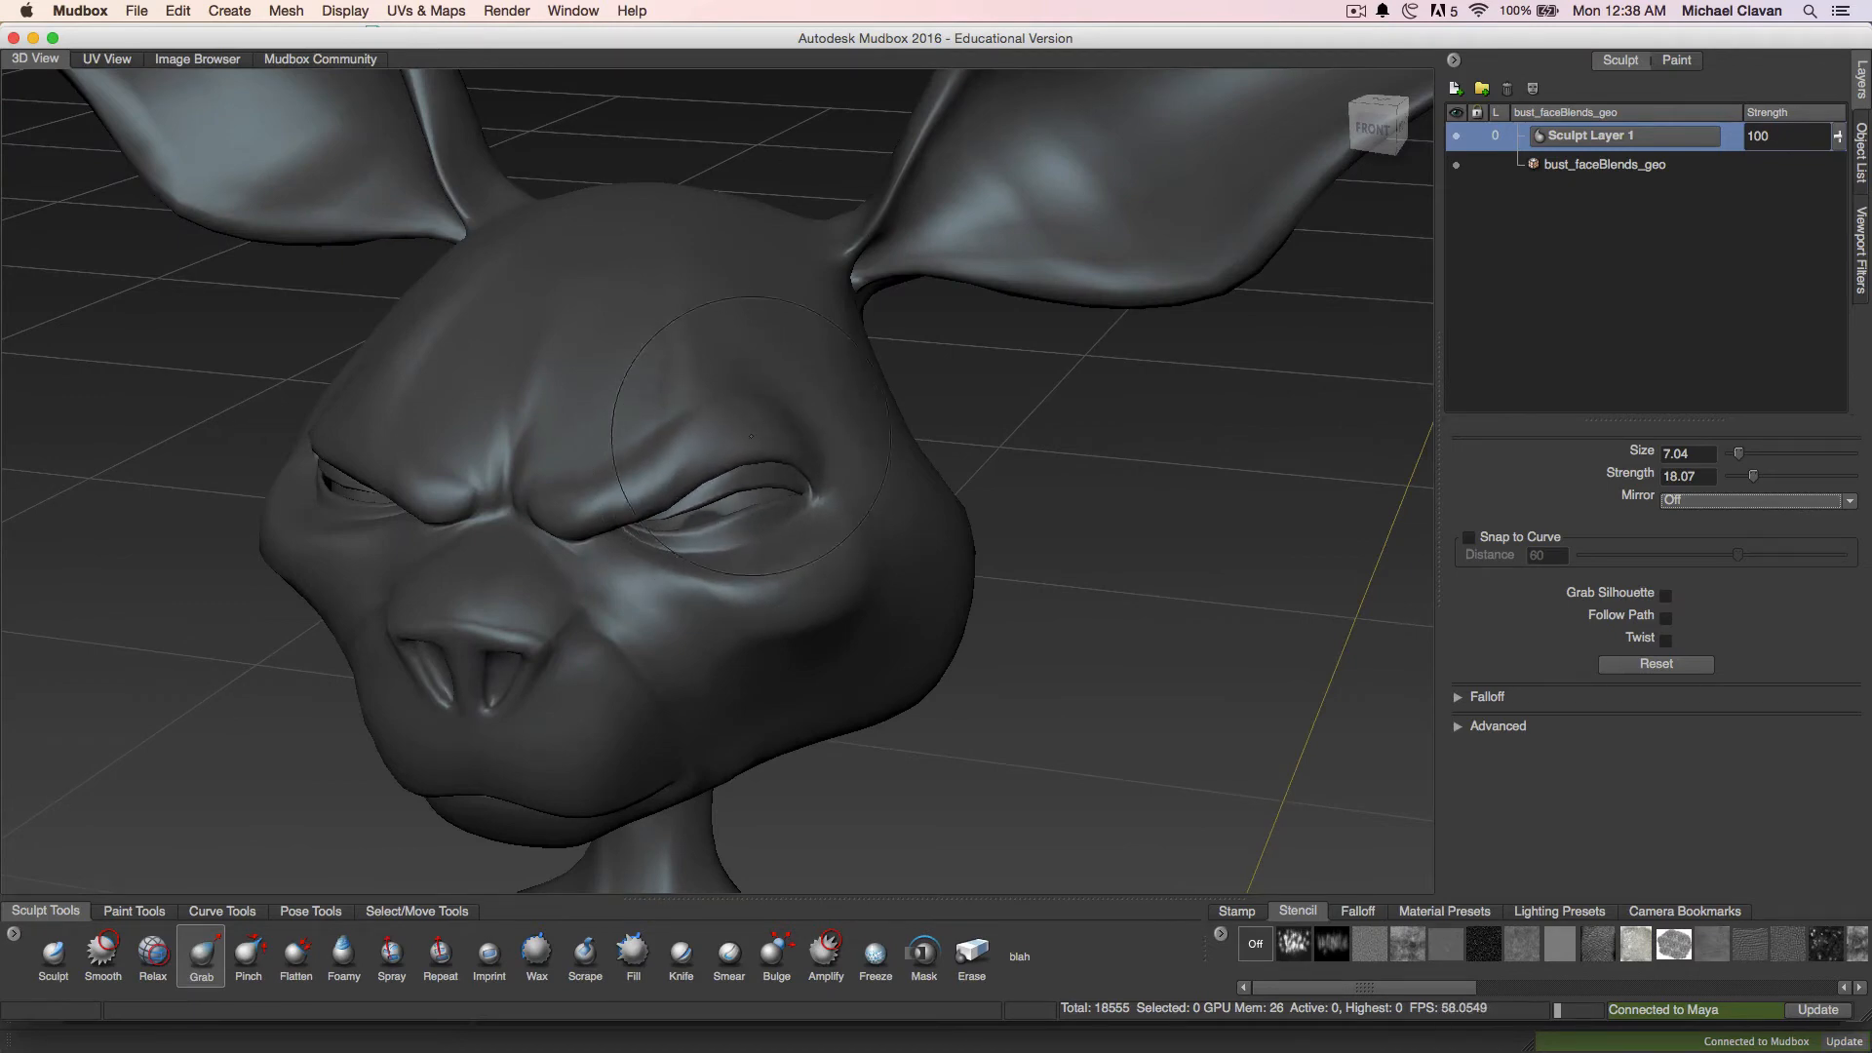
pyautogui.press('super+z')
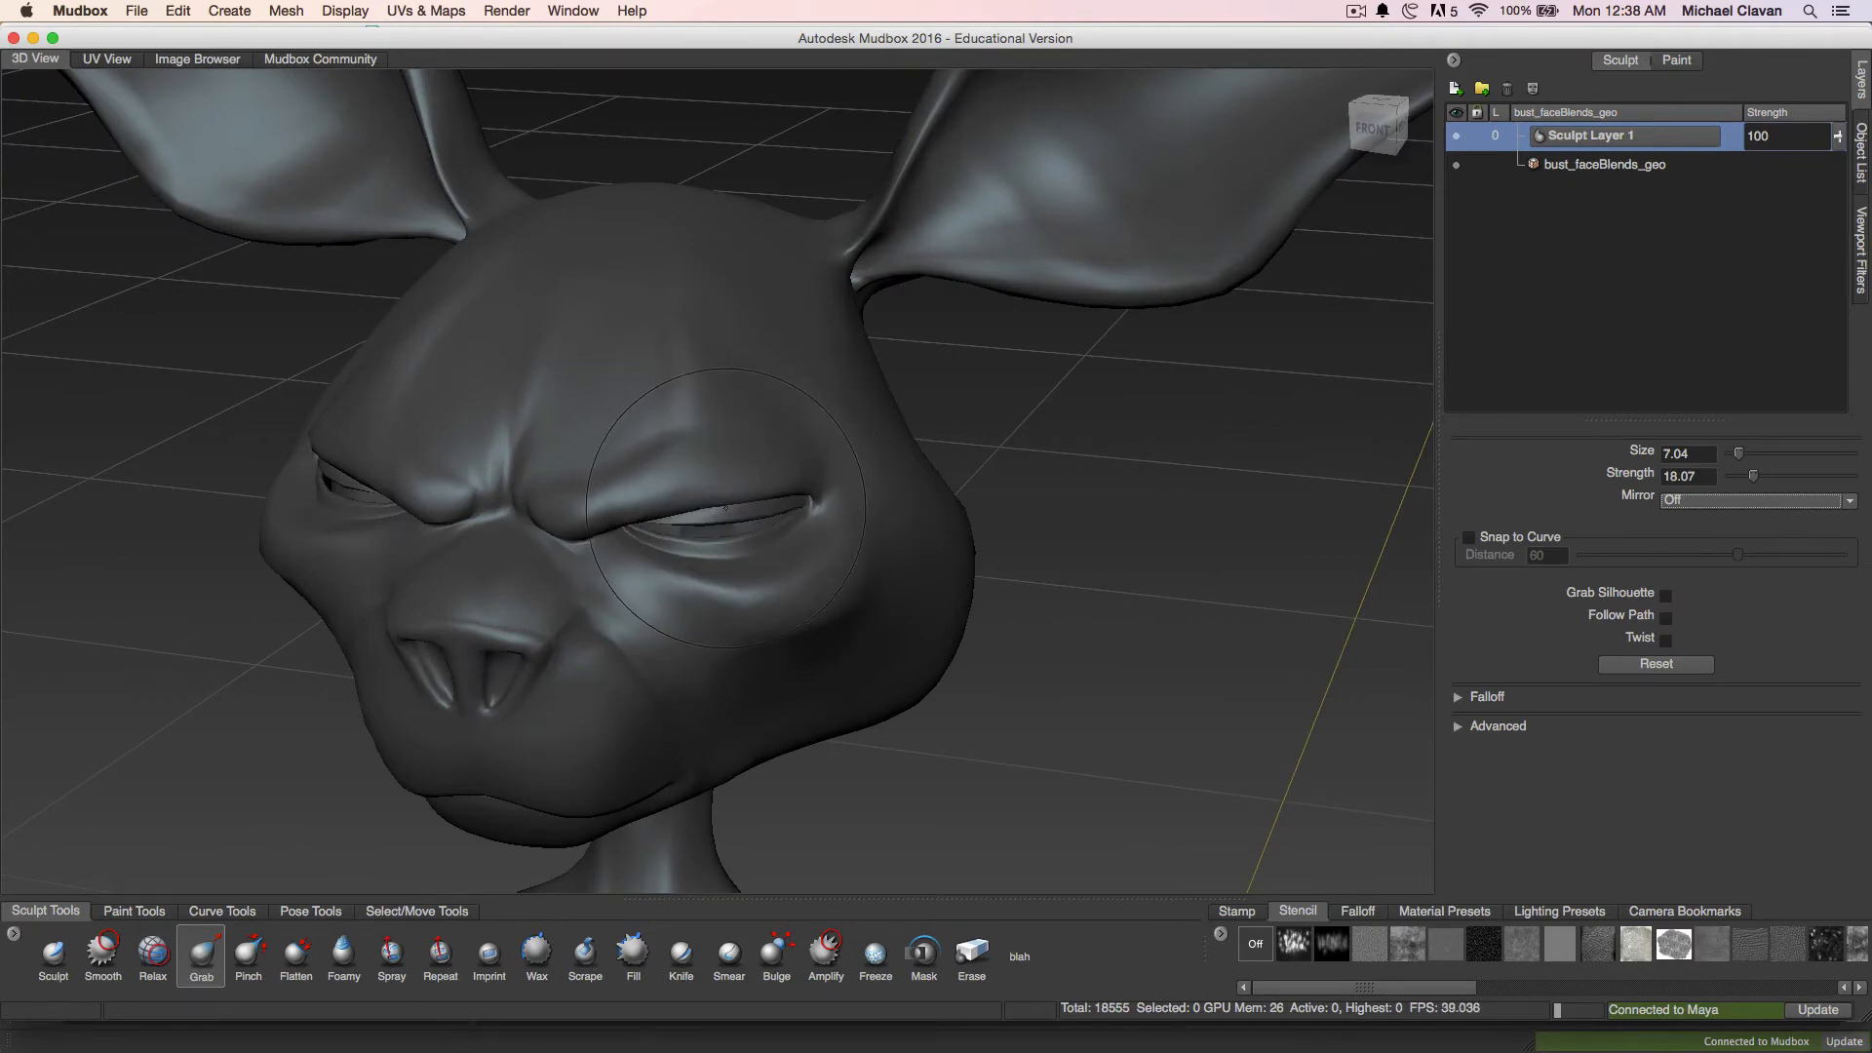
# Freeze the cheek below the character's left eye with the Freeze brush at size 7.04 and strength 92.40
pyautogui.moveTo(740, 509)
pyautogui.keyDown('alt'); pyautogui.mouseDown()
pyautogui.moveTo(774, 474)
pyautogui.moveTo(769, 619)
pyautogui.mouseUp(); pyautogui.keyUp('alt')
pyautogui.press('super+z')
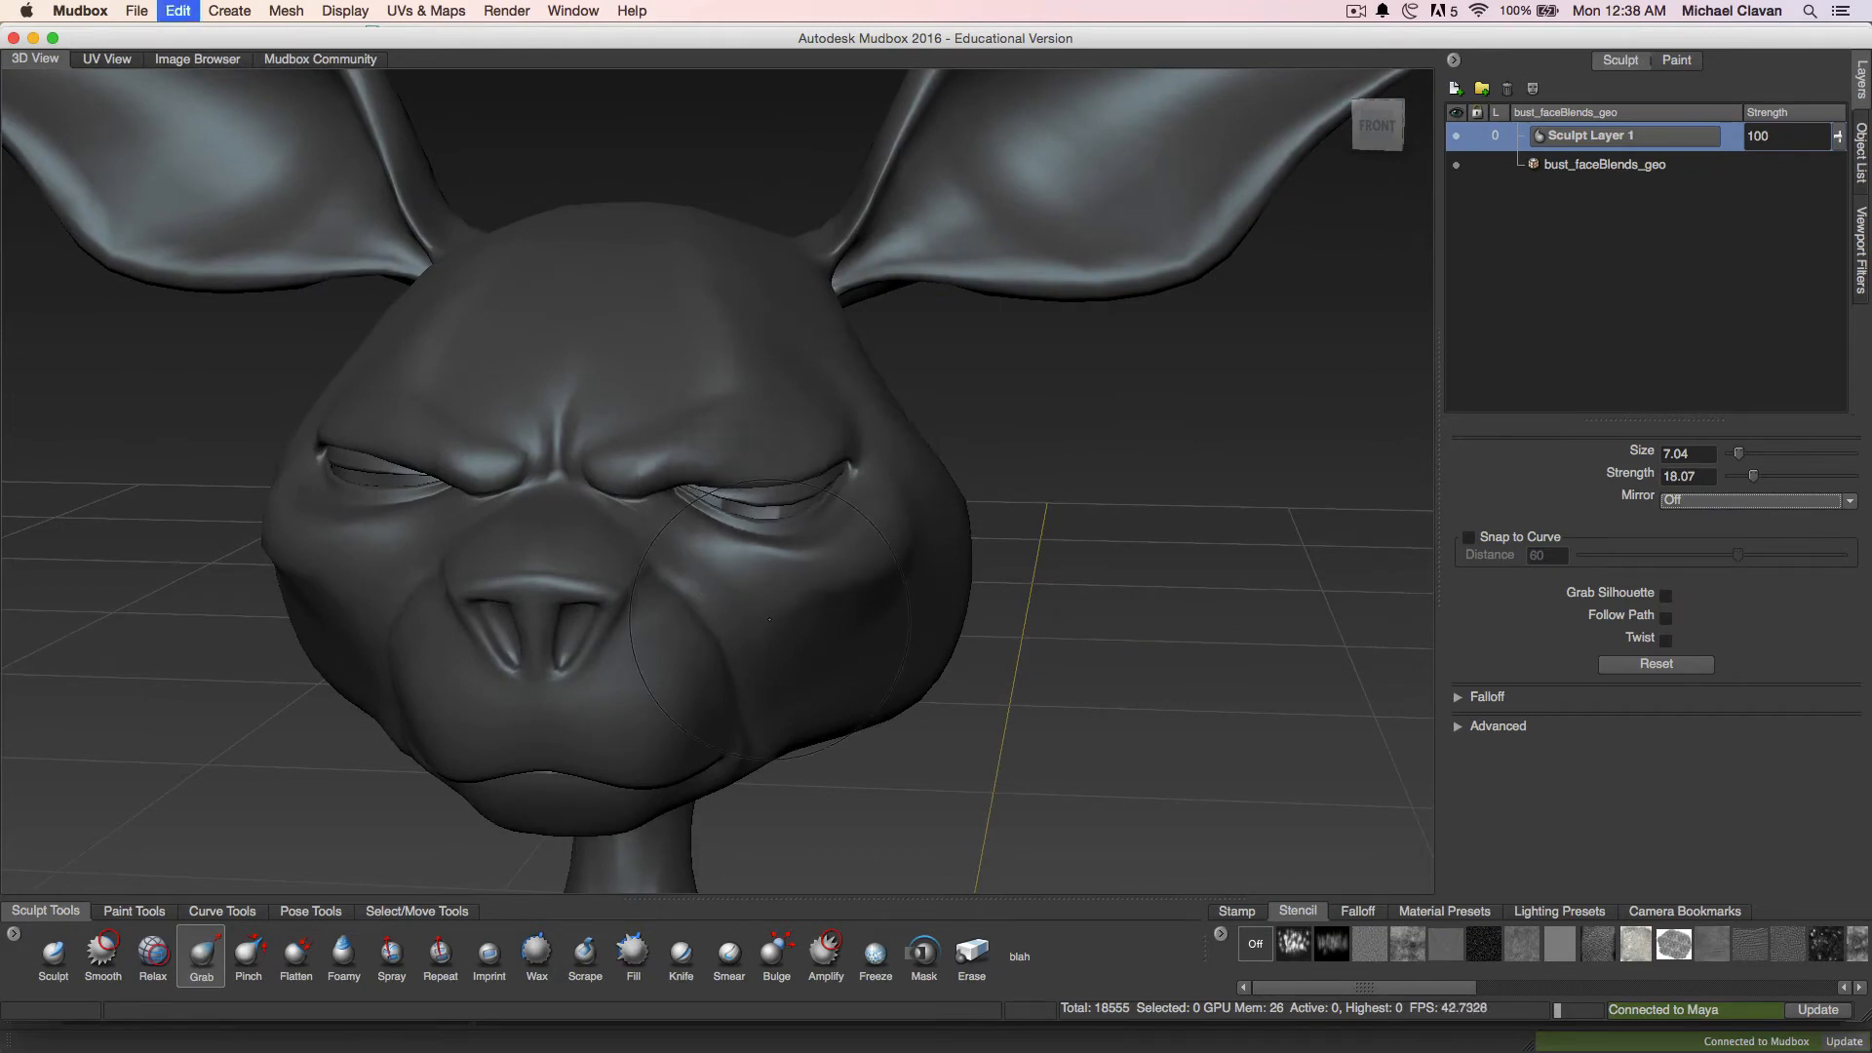
pyautogui.click(874, 961)
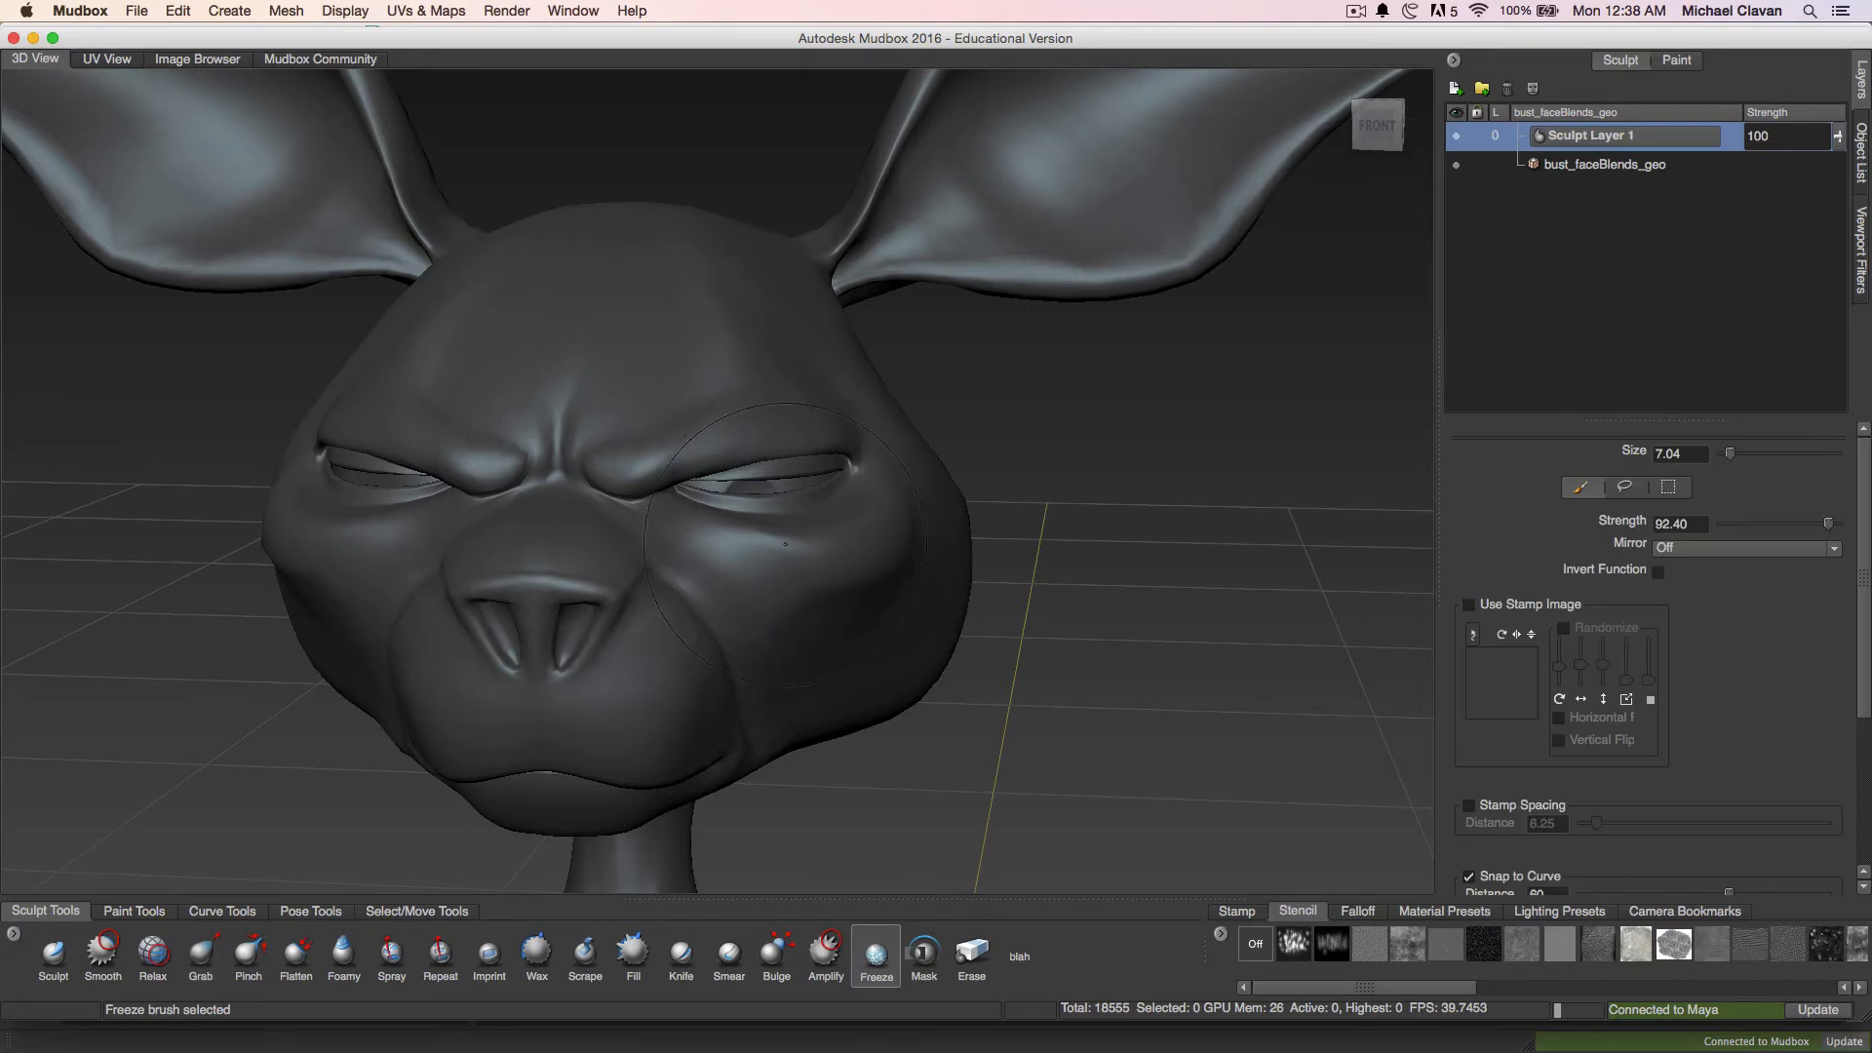
pyautogui.moveTo(785, 544)
pyautogui.mouseDown()
pyautogui.moveTo(828, 555)
pyautogui.moveTo(770, 604)
pyautogui.moveTo(742, 588)
pyautogui.moveTo(902, 585)
pyautogui.moveTo(827, 612)
pyautogui.mouseUp()
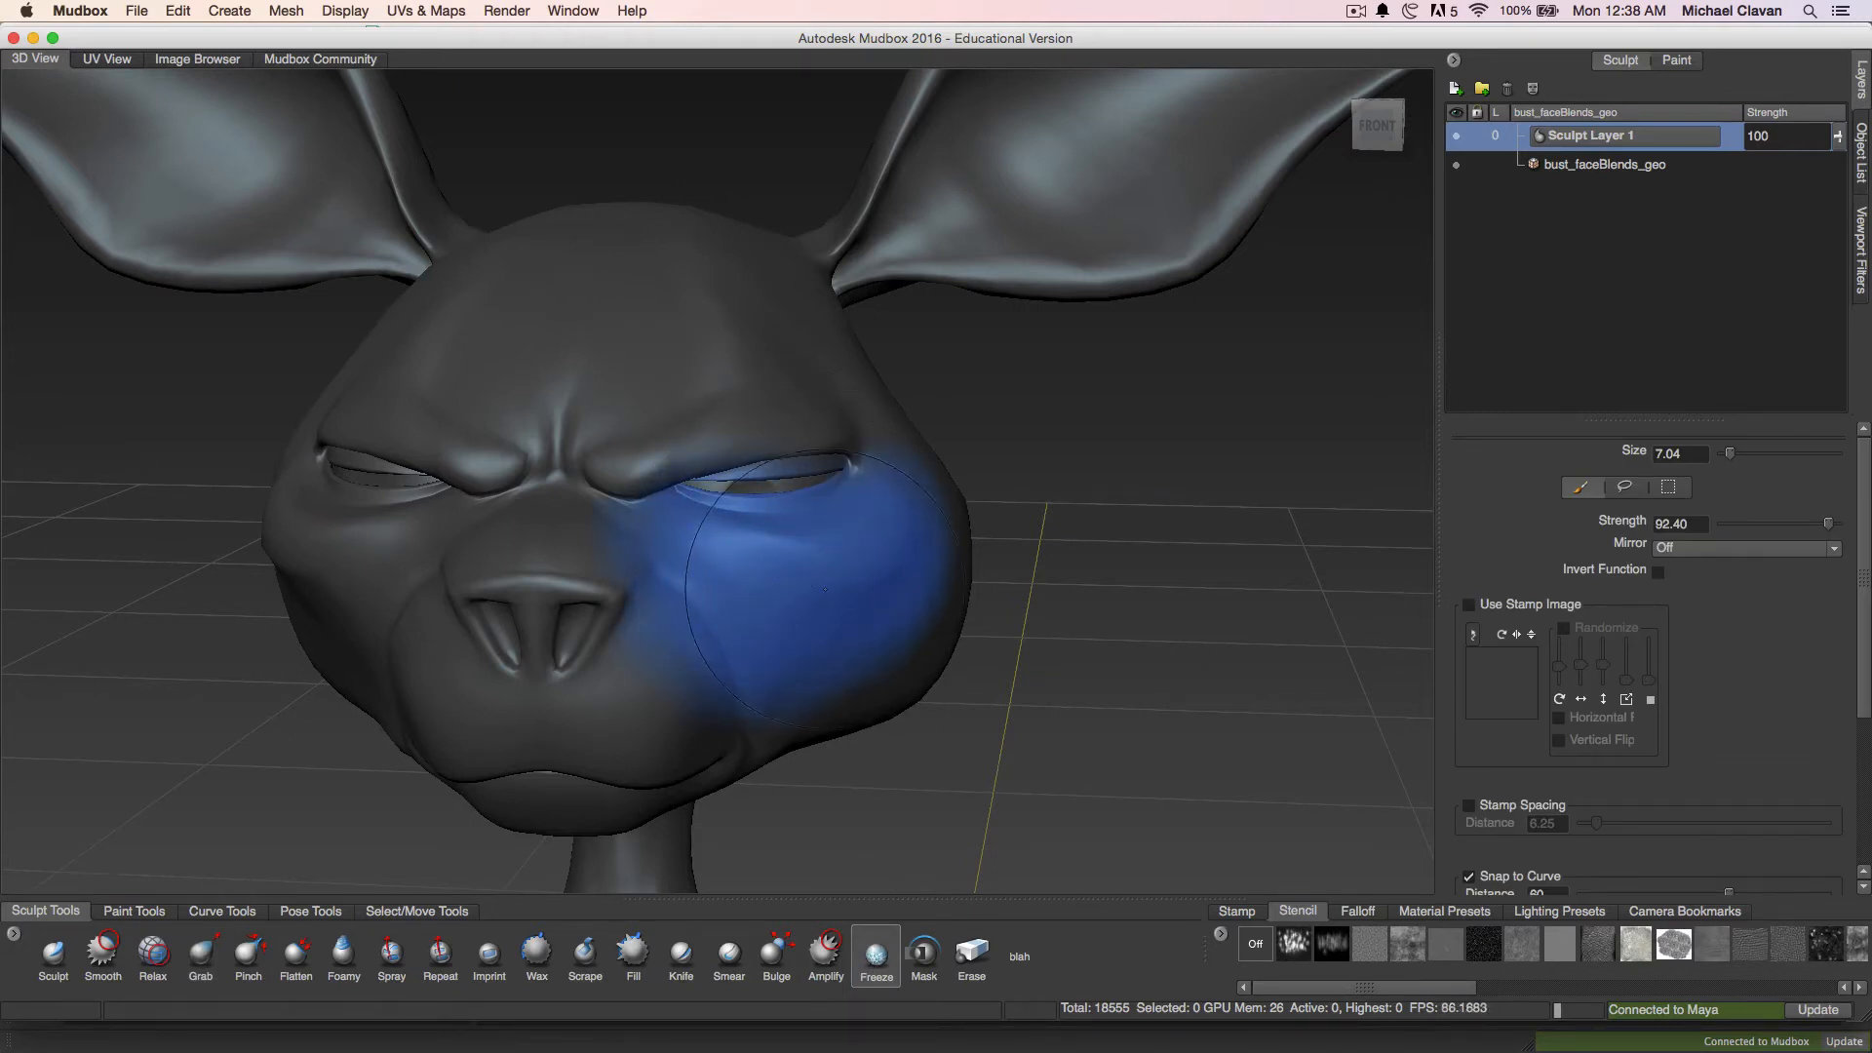
pyautogui.keyDown('alt'); pyautogui.moveTo(787, 577); pyautogui.dragTo(785, 613, button='middle'); pyautogui.keyUp('alt')
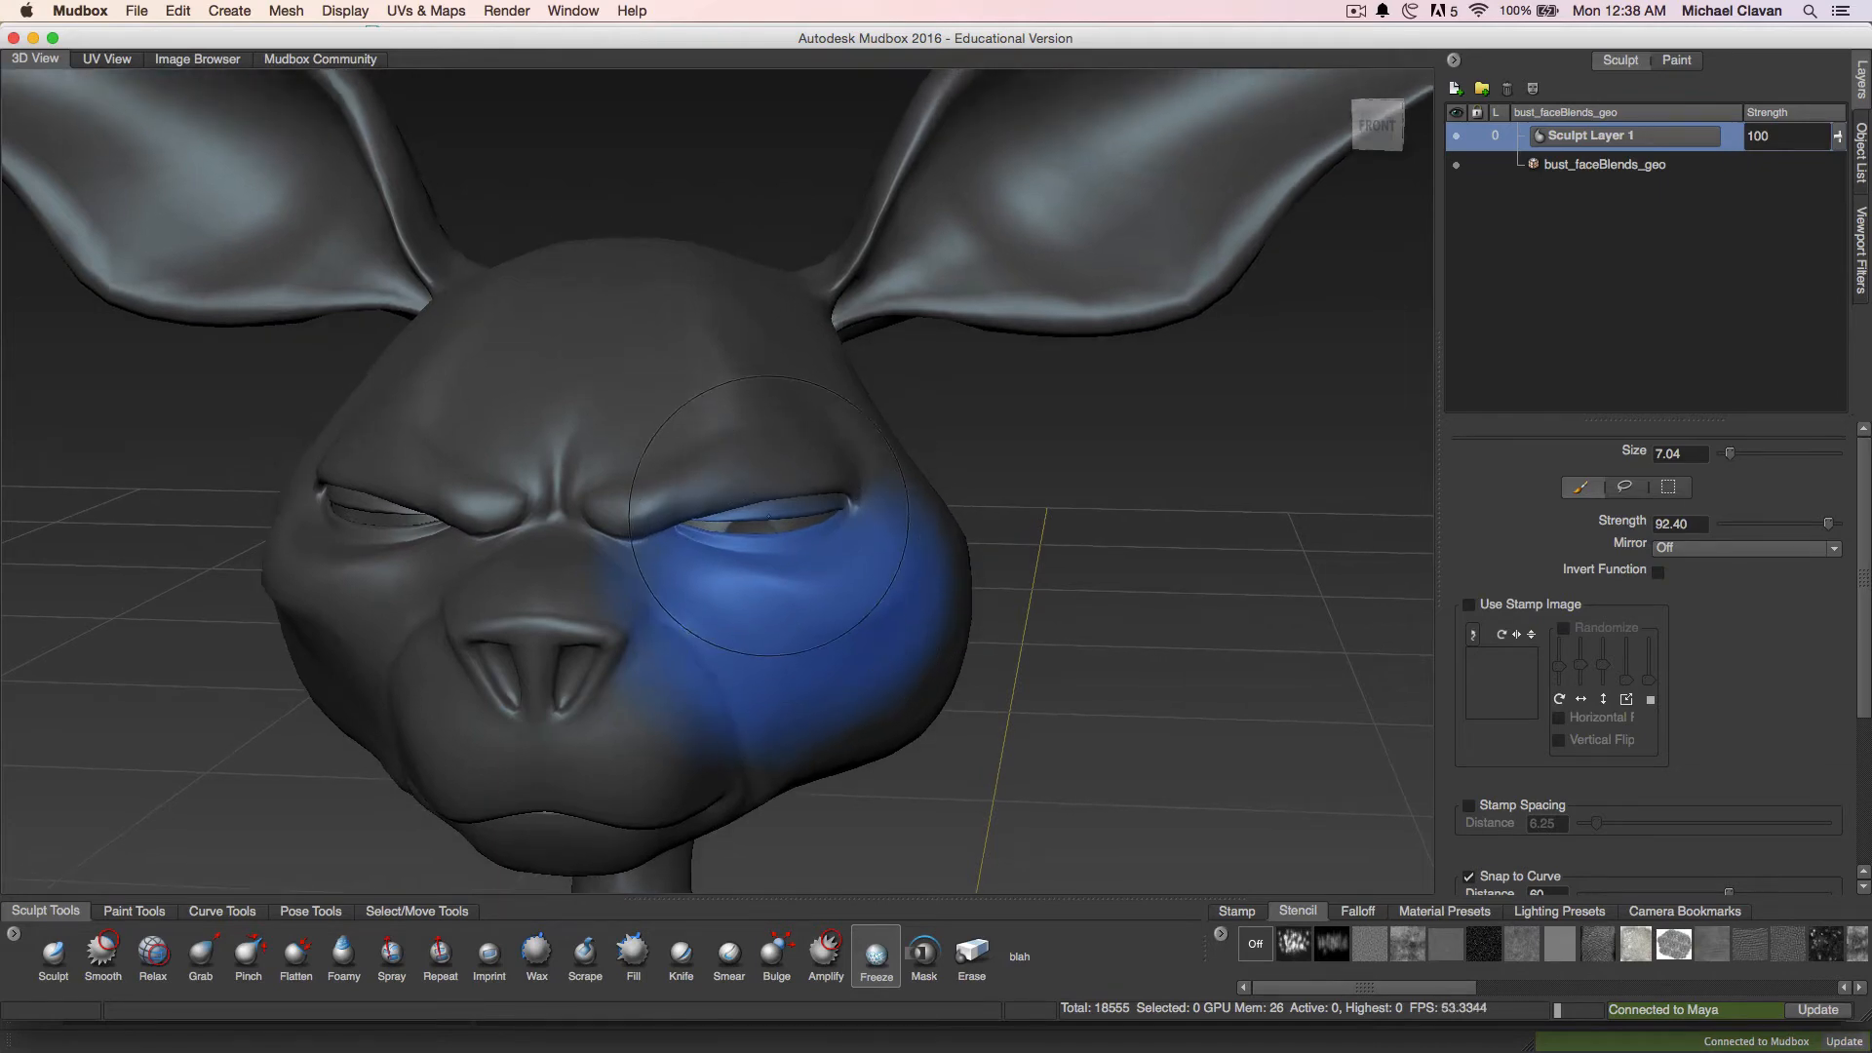
# Try to pull the character's left brow and upper eyelid upward with the Grab brush, and undo it
pyautogui.press('4')
pyautogui.moveTo(770, 499); pyautogui.dragTo(769, 309)
pyautogui.moveTo(749, 234)
pyautogui.mouseDown()
pyautogui.moveTo(801, 170)
pyautogui.moveTo(815, 190)
pyautogui.mouseUp()
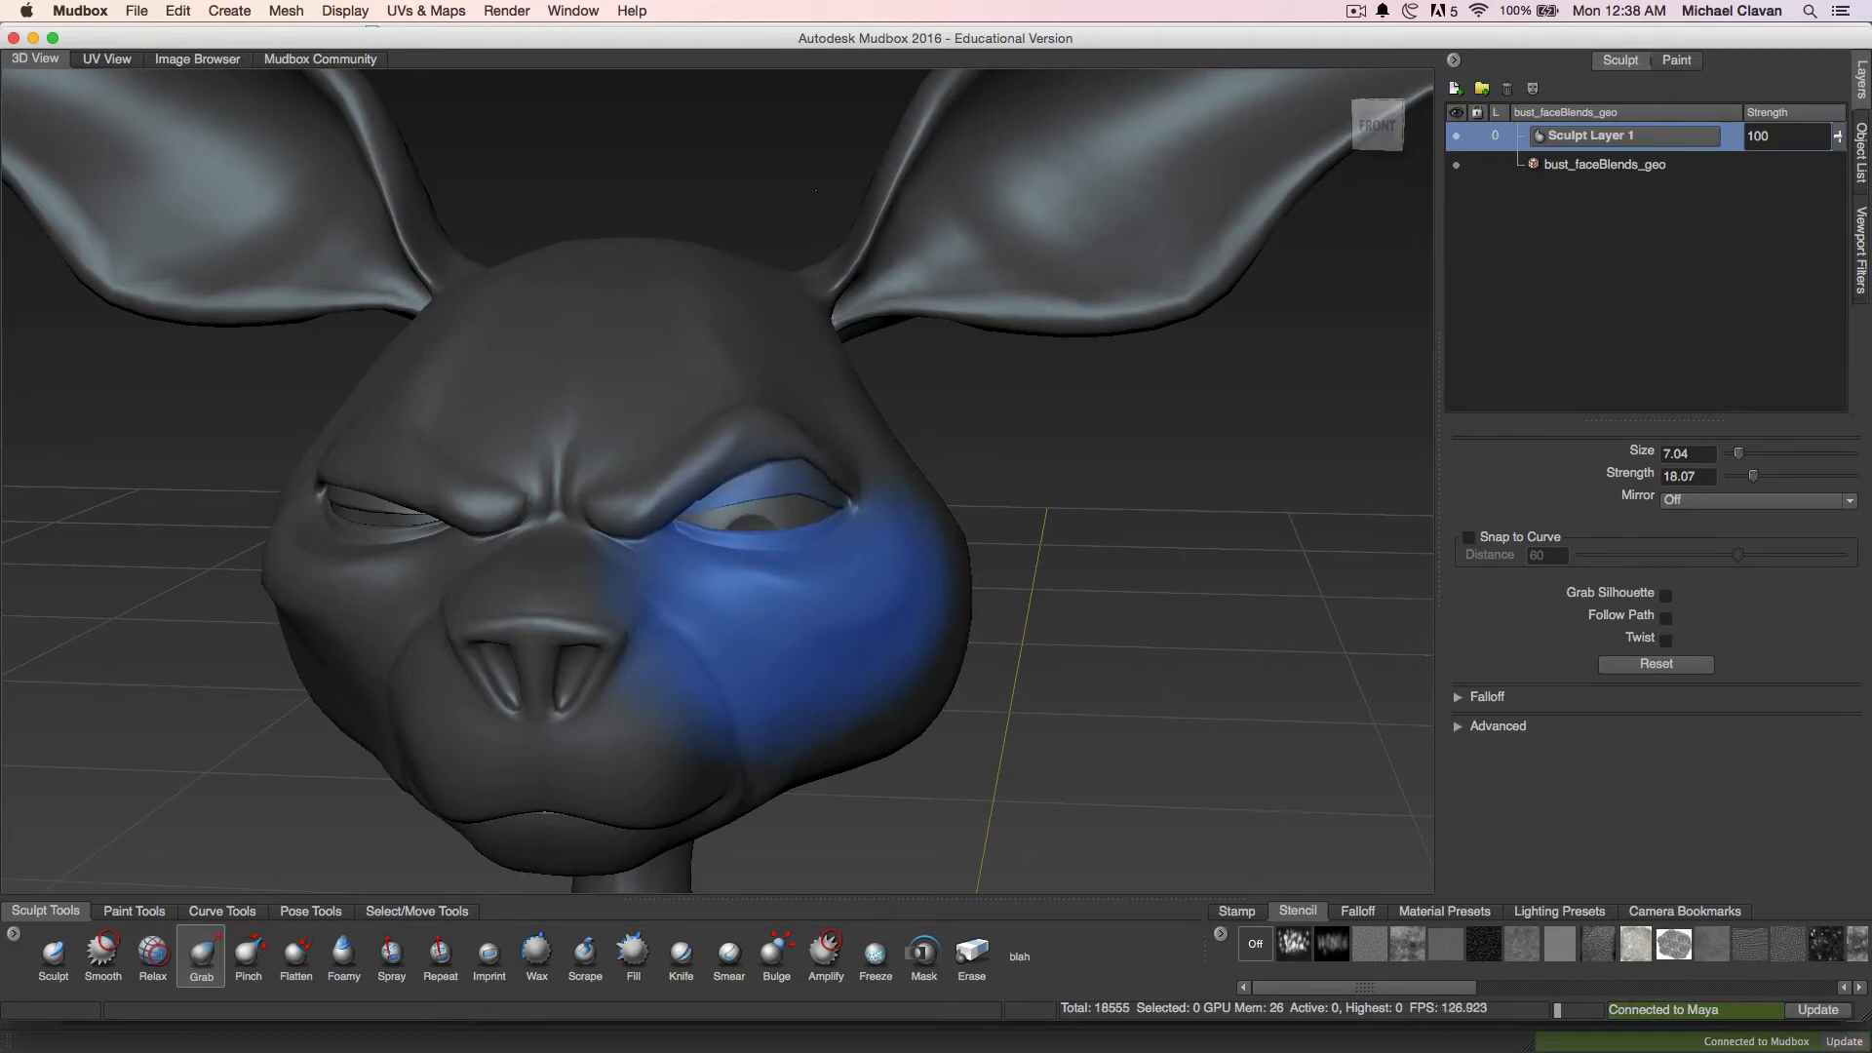
pyautogui.press('super+z')
# Reduce the brush size to 3.03 and unfreeze the character's left upper eyelid with the Freeze brush
pyautogui.scroll(3, 757, 413)
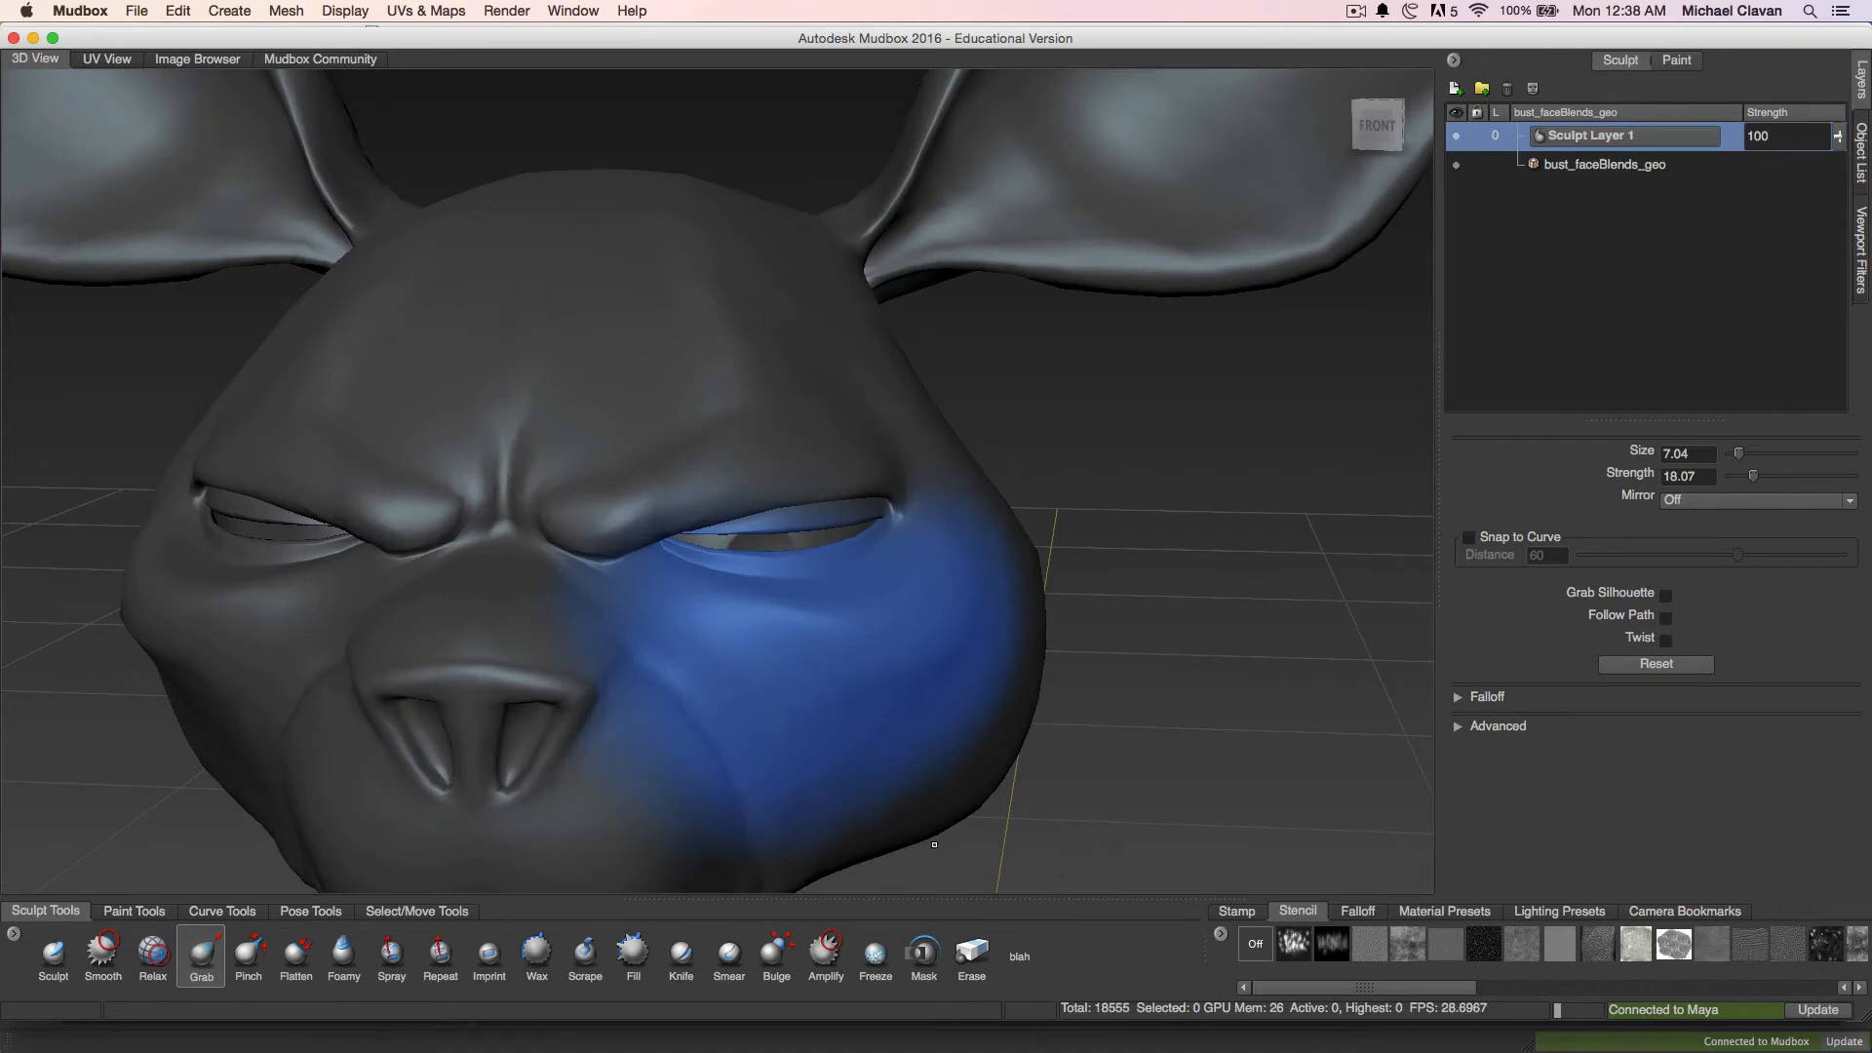
pyautogui.moveTo(862, 635); pyautogui.dragTo(761, 624)
pyautogui.click(875, 953)
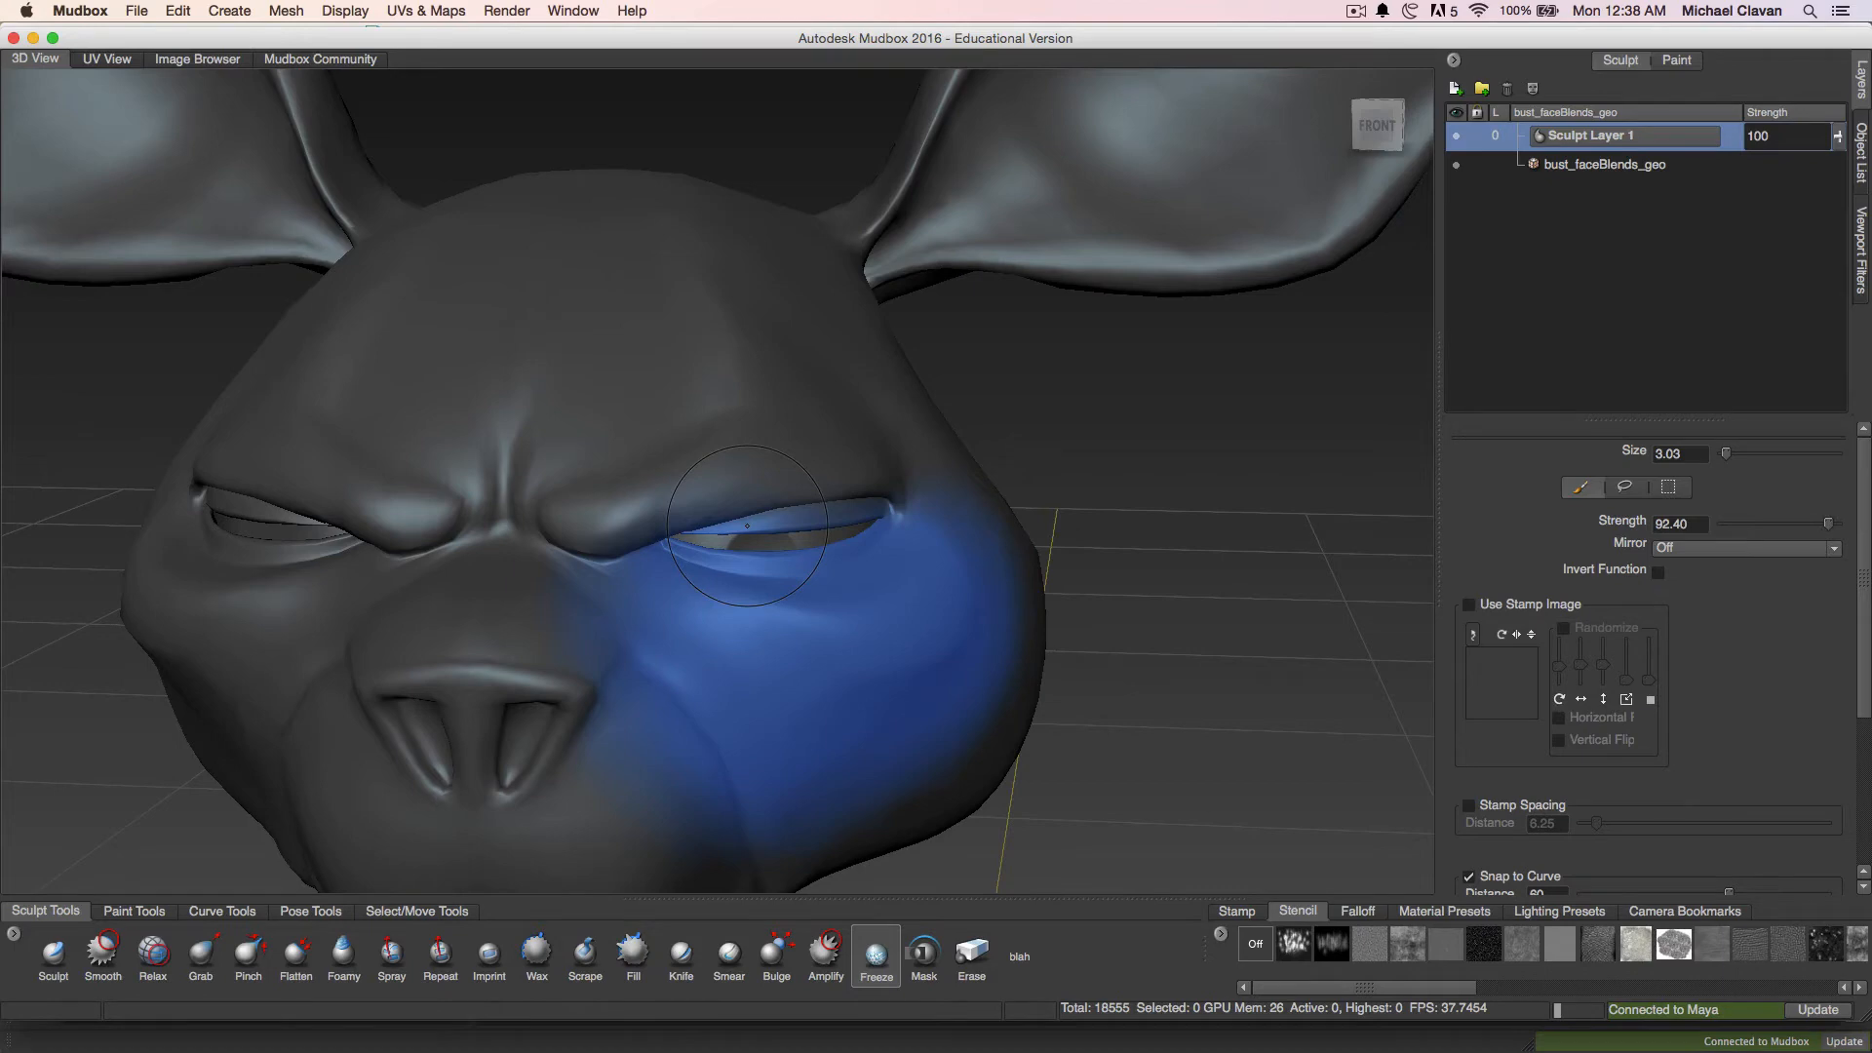
pyautogui.keyDown('ctrl'); pyautogui.moveTo(749, 525); pyautogui.dragTo(769, 506); pyautogui.keyUp('ctrl')
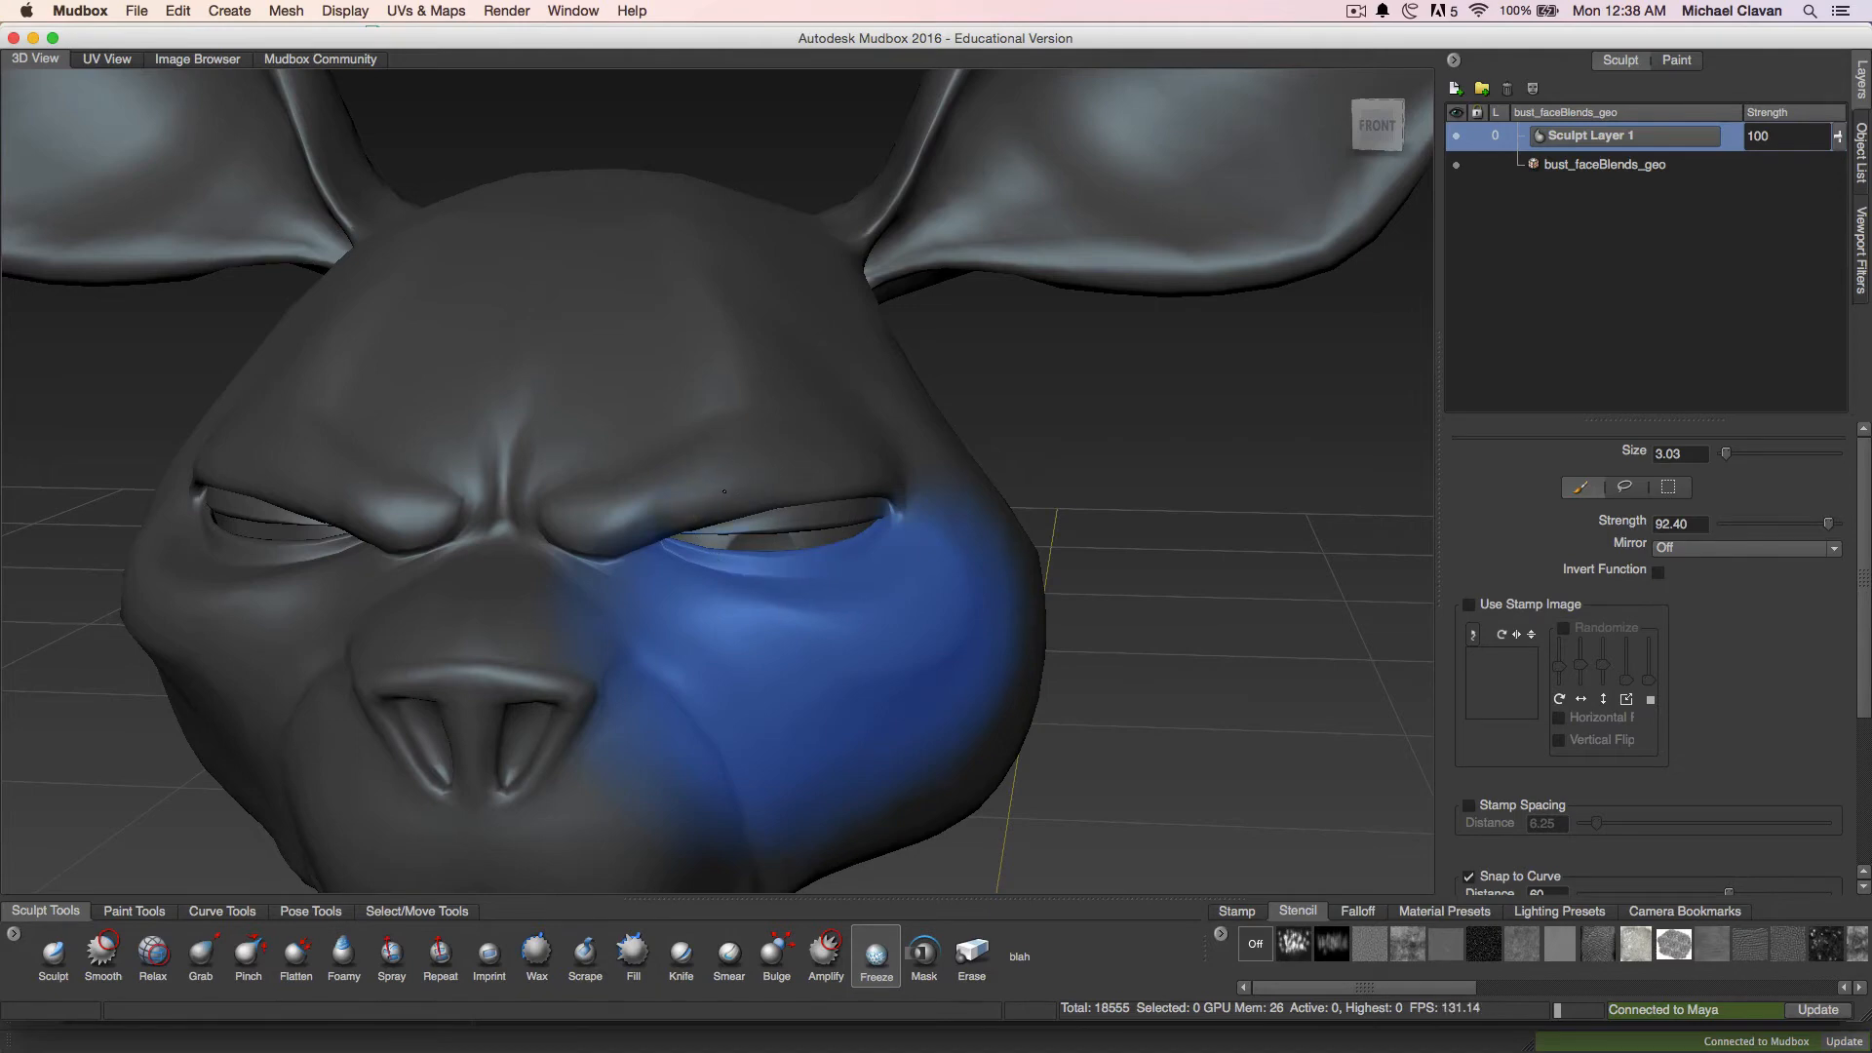
# Try to pull the character's left upper eyelid down with the Grab brush at size 3.03, and undo it
pyautogui.scroll(3, 729, 497)
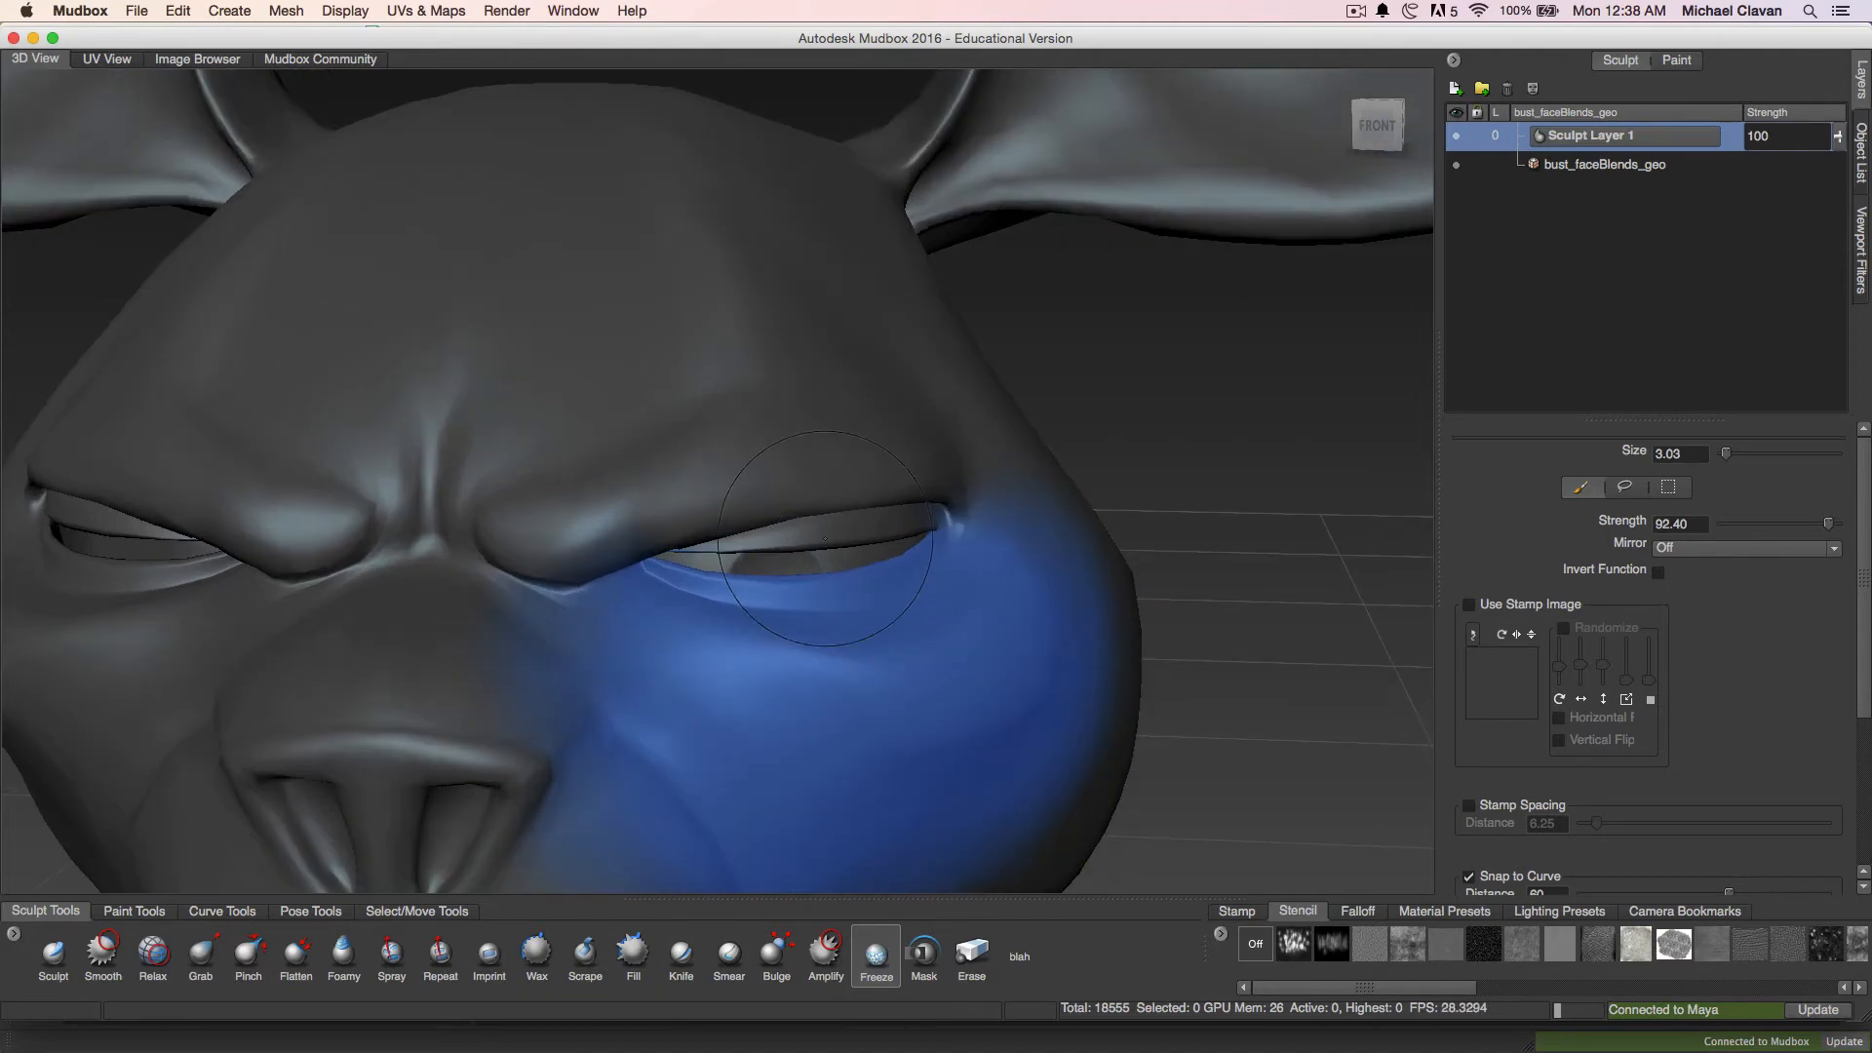
pyautogui.press('4')
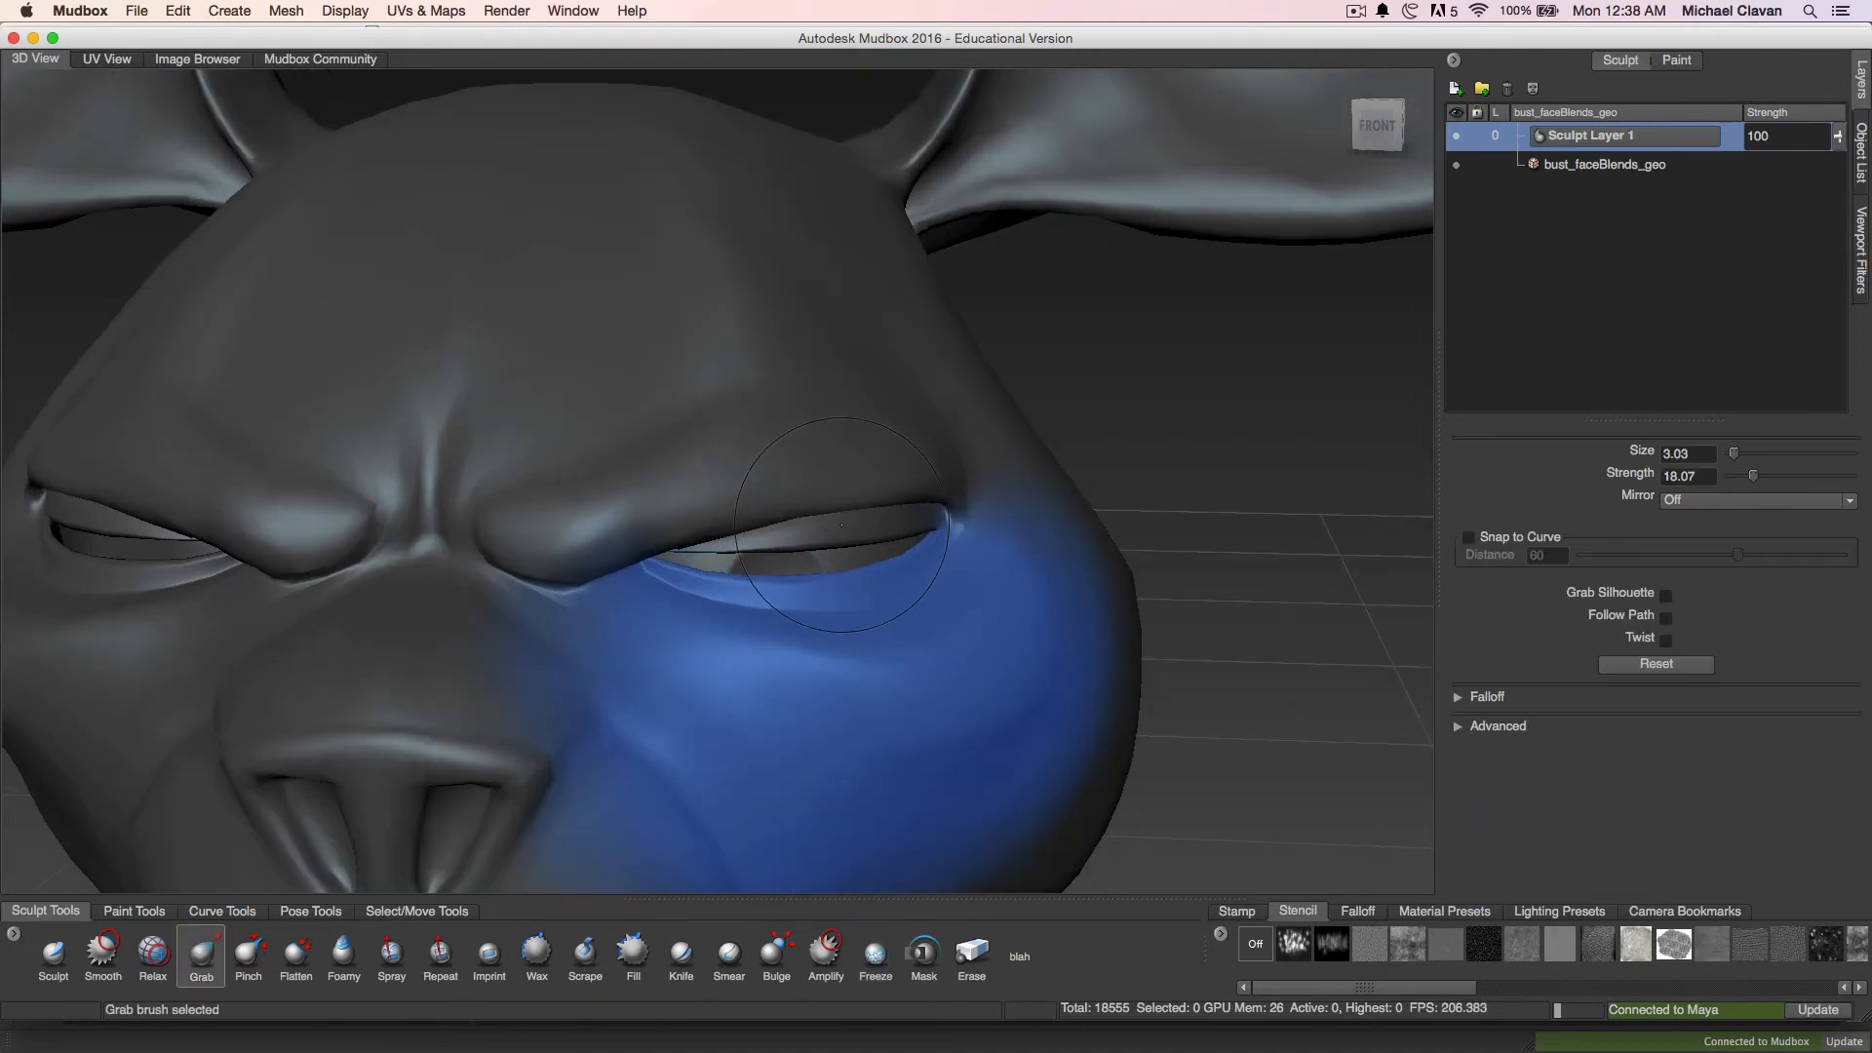
pyautogui.moveTo(839, 632); pyautogui.dragTo(835, 664)
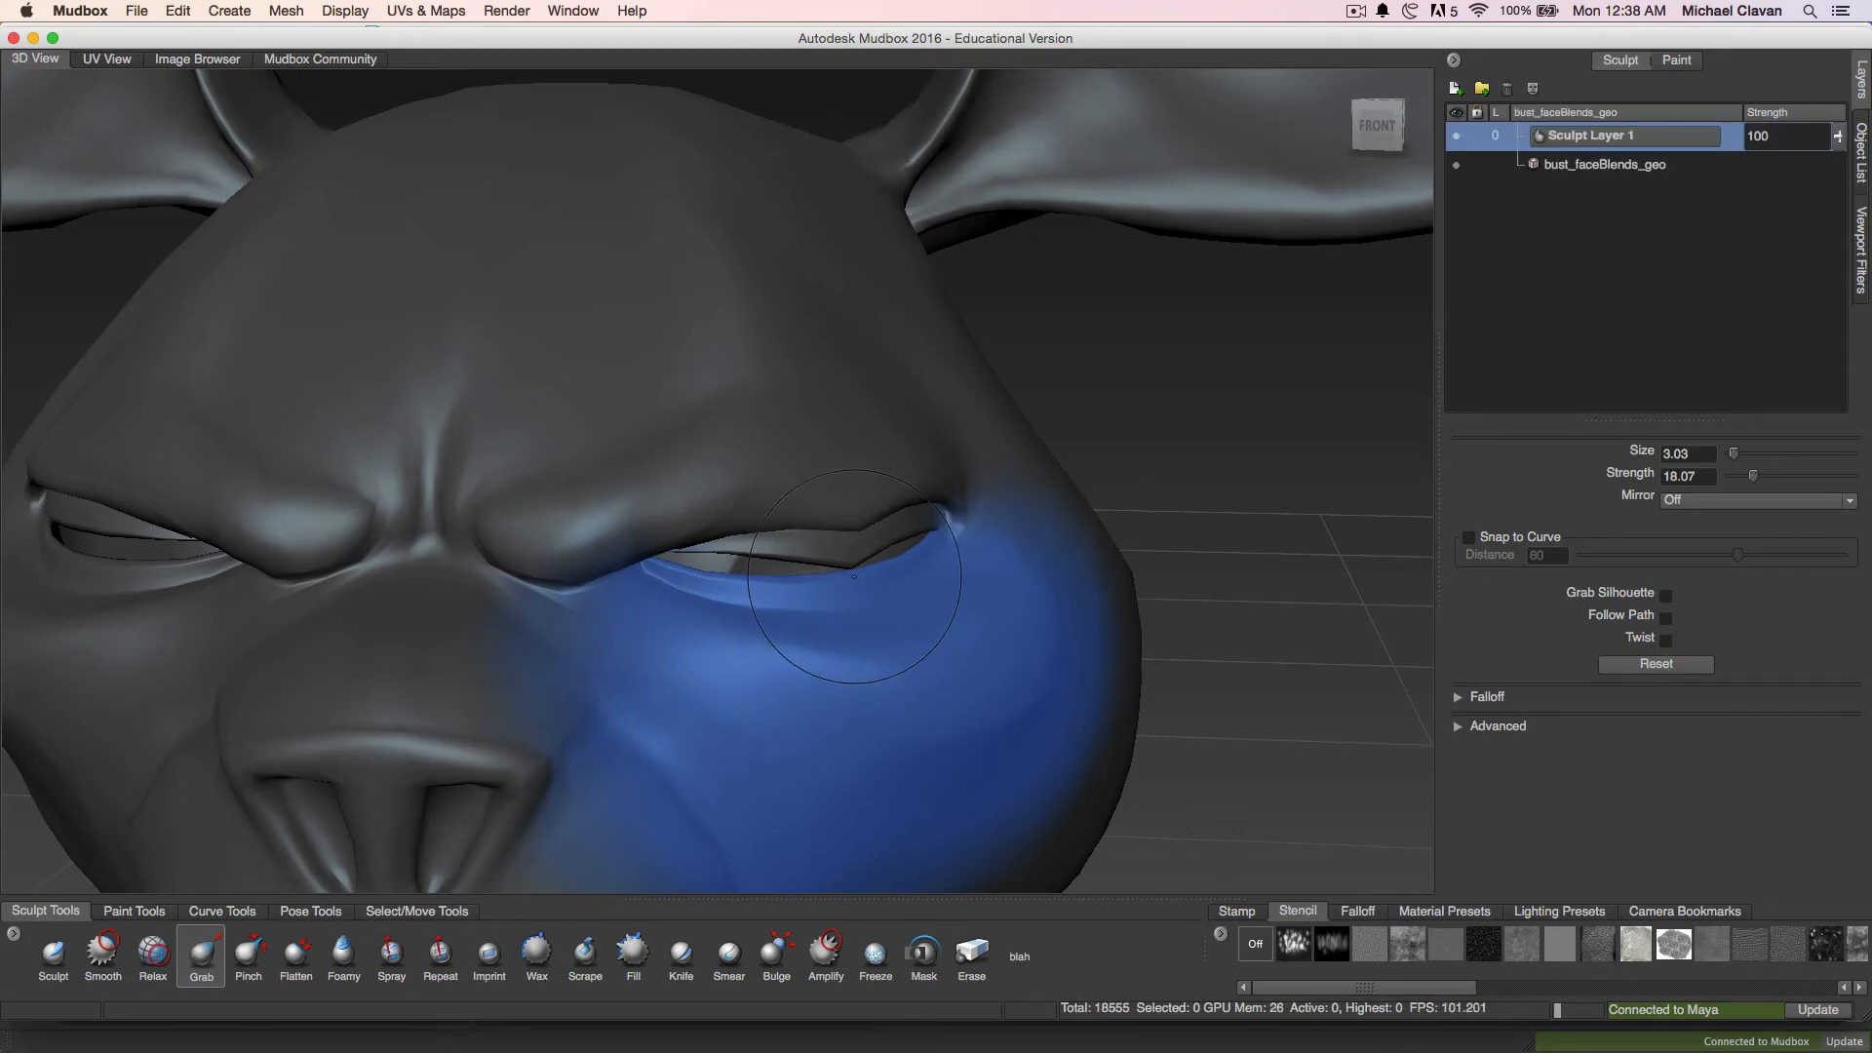
pyautogui.press('super+z')
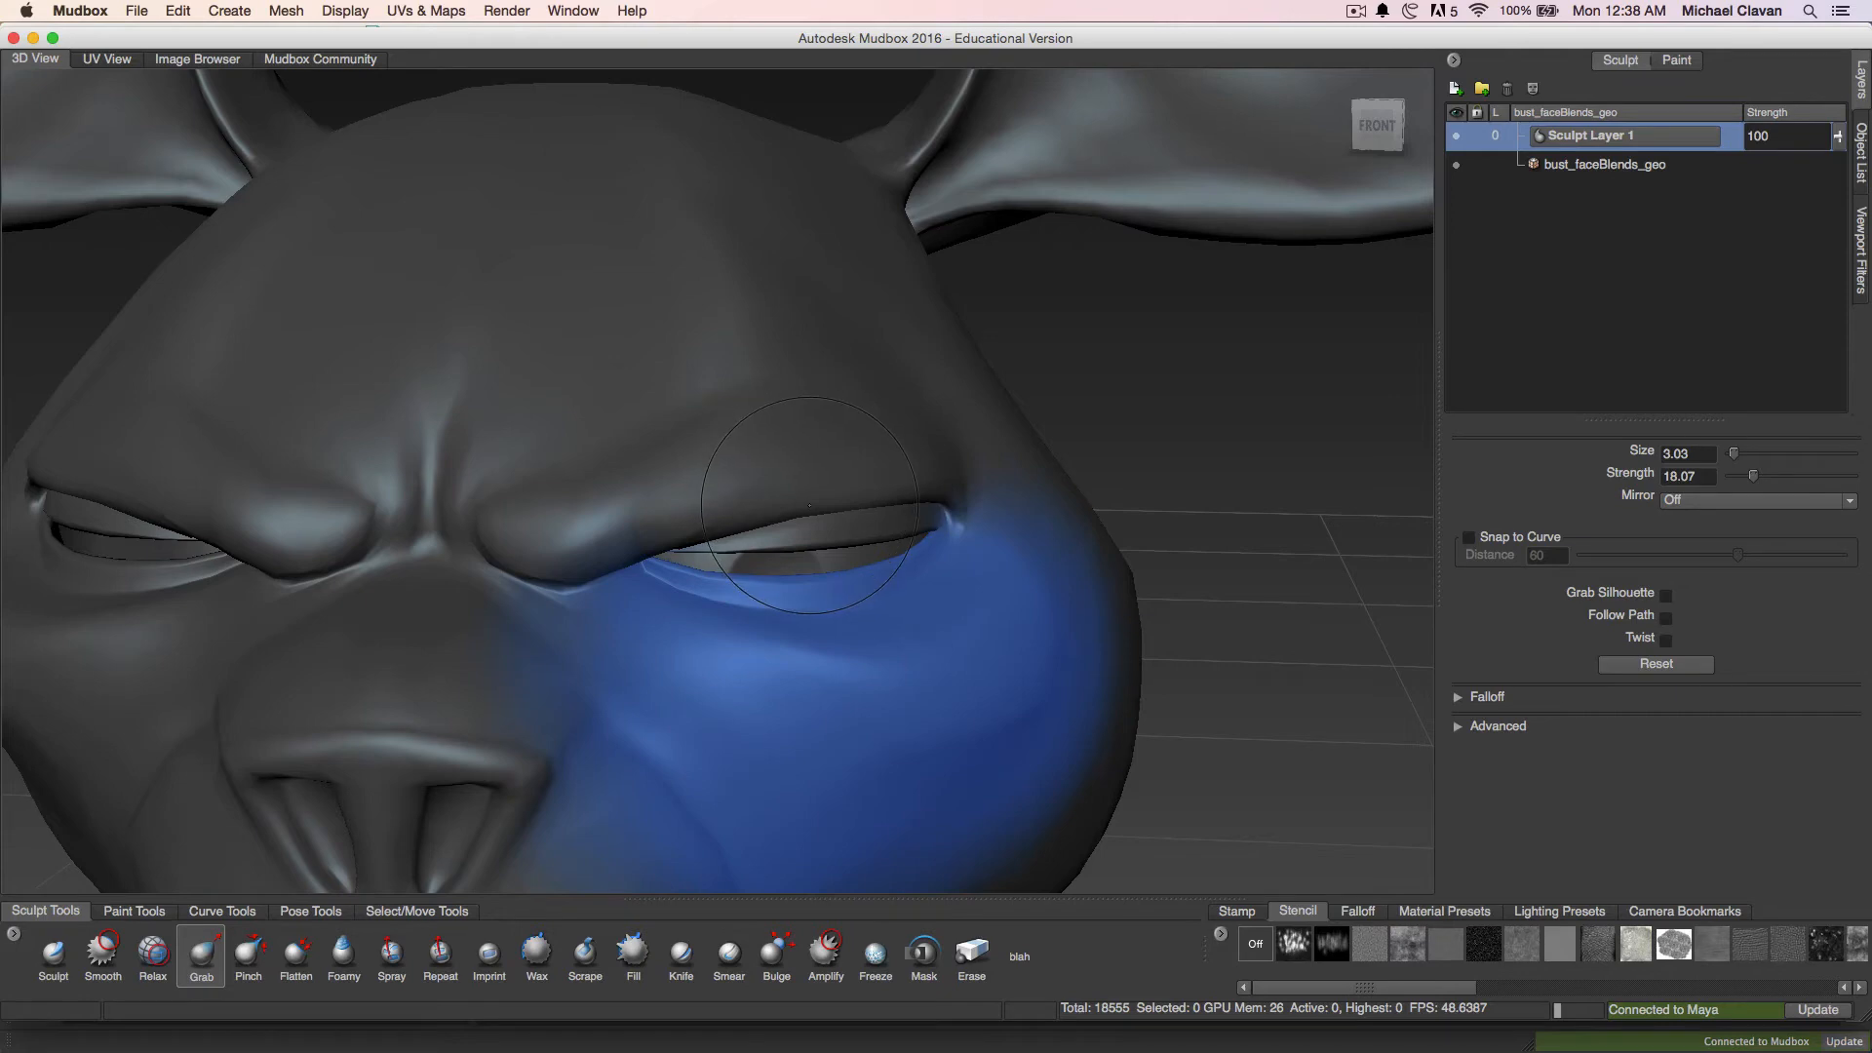
# Set the Grab brush size to 3.77 and pull the character's left upper eyelid down over the eye, including its inner corner
pyautogui.press('b')
pyautogui.moveTo(809, 507)
pyautogui.mouseDown()
pyautogui.moveTo(836, 507)
pyautogui.moveTo(809, 546)
pyautogui.moveTo(821, 679)
pyautogui.mouseUp()
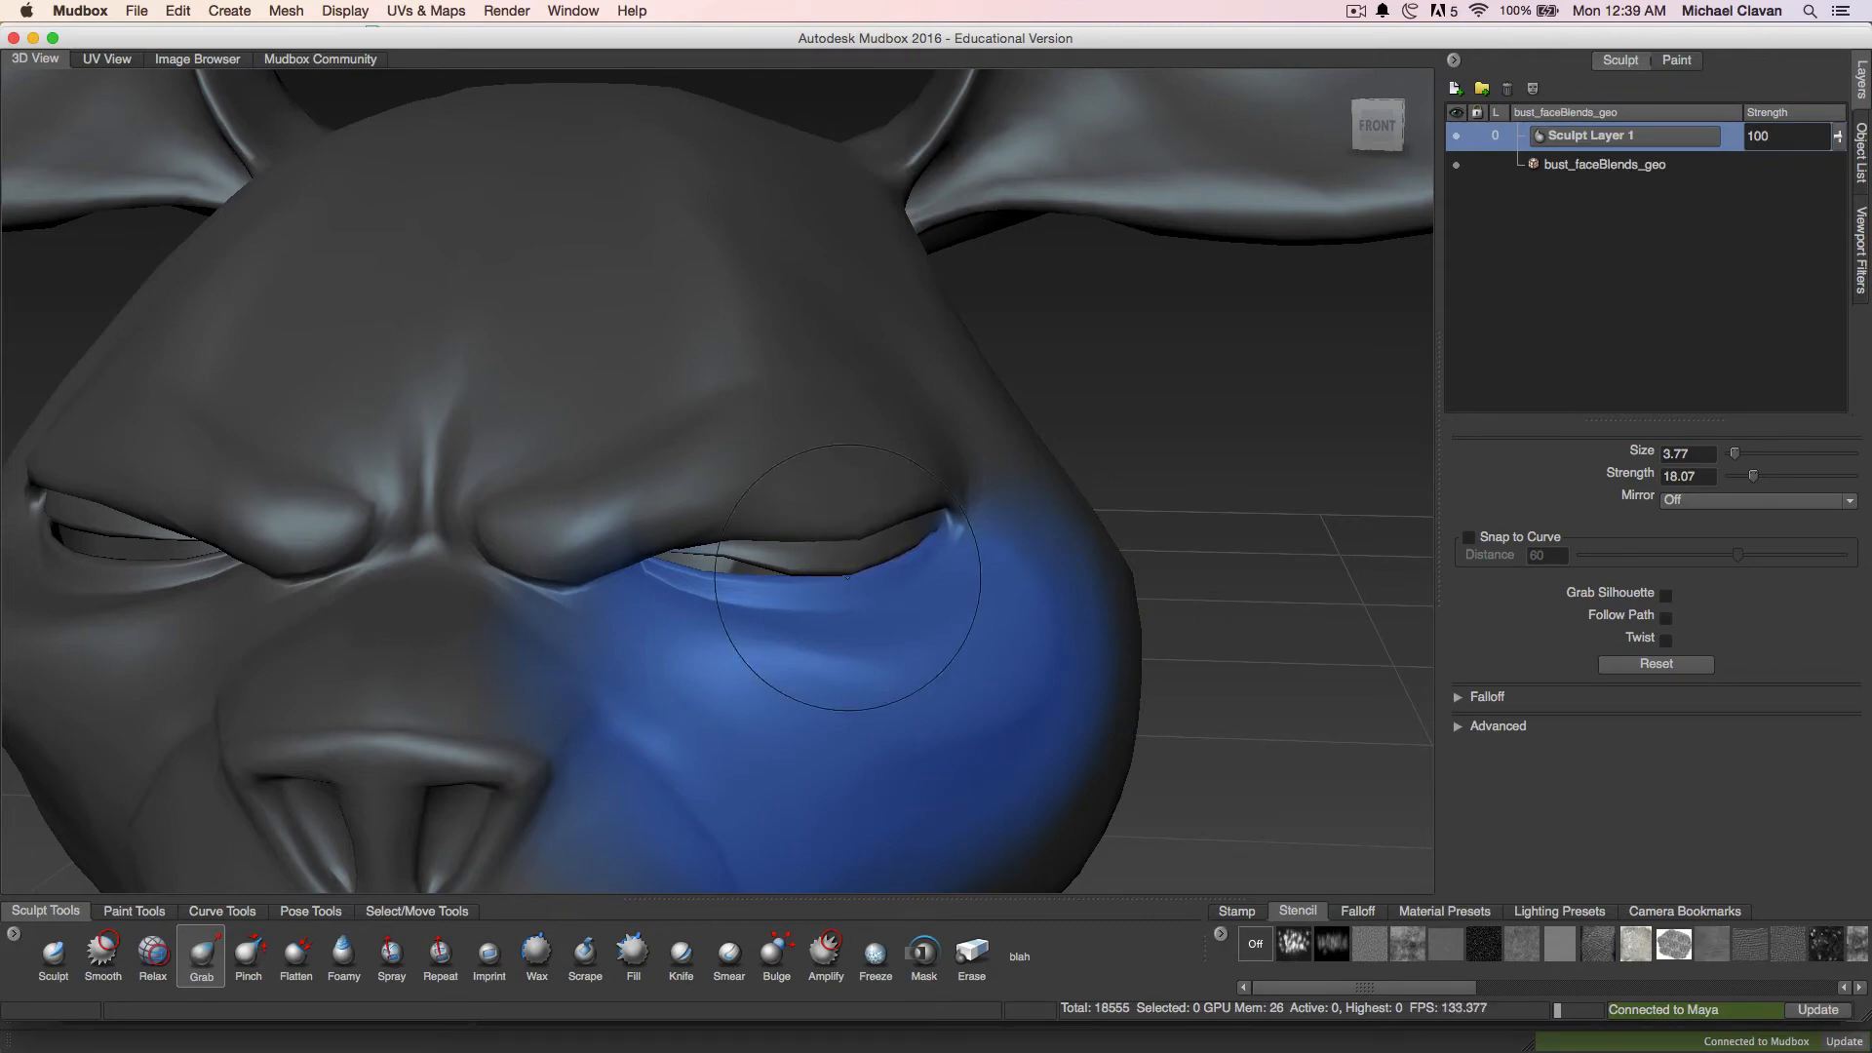
pyautogui.moveTo(741, 544)
pyautogui.mouseDown()
pyautogui.moveTo(713, 577)
pyautogui.moveTo(637, 576)
pyautogui.mouseUp()
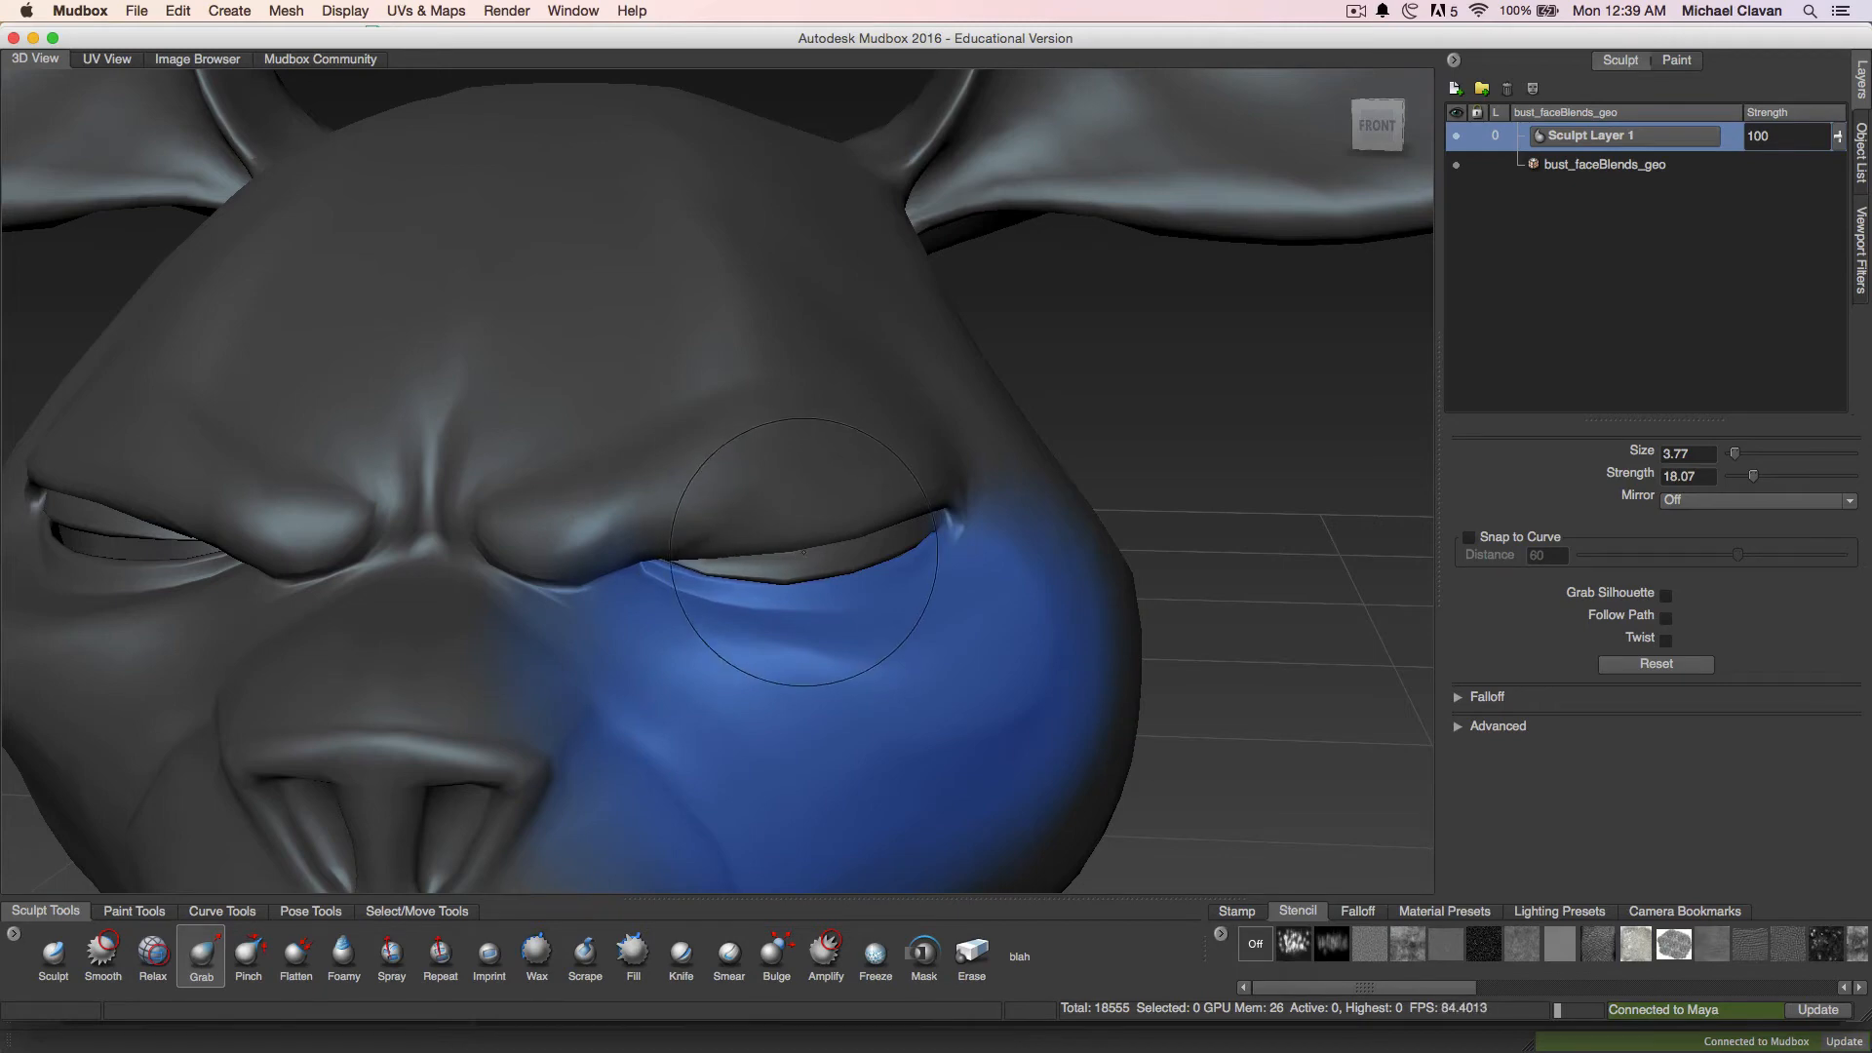
# Select the lt_eye_geo object and turn on the wireframe display
pyautogui.keyDown('alt'); pyautogui.moveTo(808, 552); pyautogui.dragTo(495, 515); pyautogui.keyUp('alt')
pyautogui.keyDown('alt'); pyautogui.moveTo(347, 489); pyautogui.dragTo(637, 556, button='middle'); pyautogui.keyUp('alt')
pyautogui.keyDown('alt'); pyautogui.moveTo(637, 556); pyautogui.dragTo(585, 549); pyautogui.keyUp('alt')
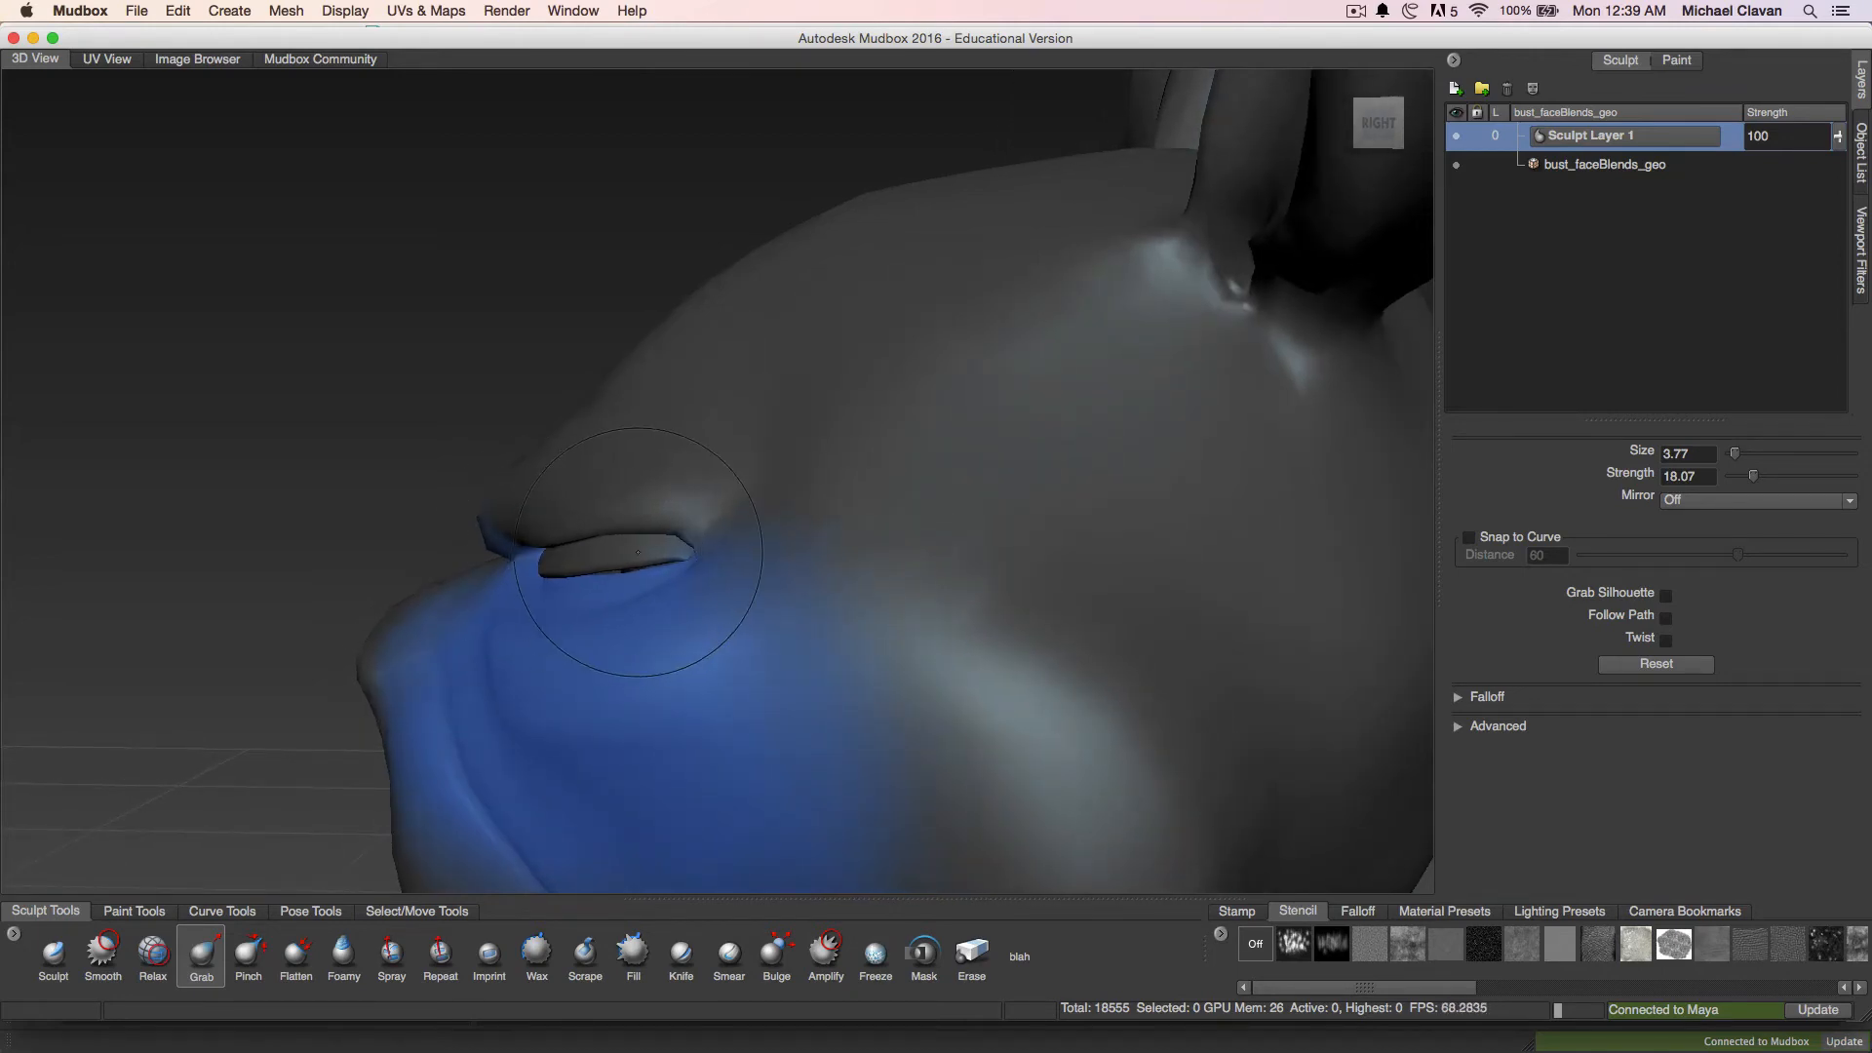
pyautogui.keyDown('alt'); pyautogui.moveTo(637, 571); pyautogui.dragTo(1582, 306); pyautogui.keyUp('alt')
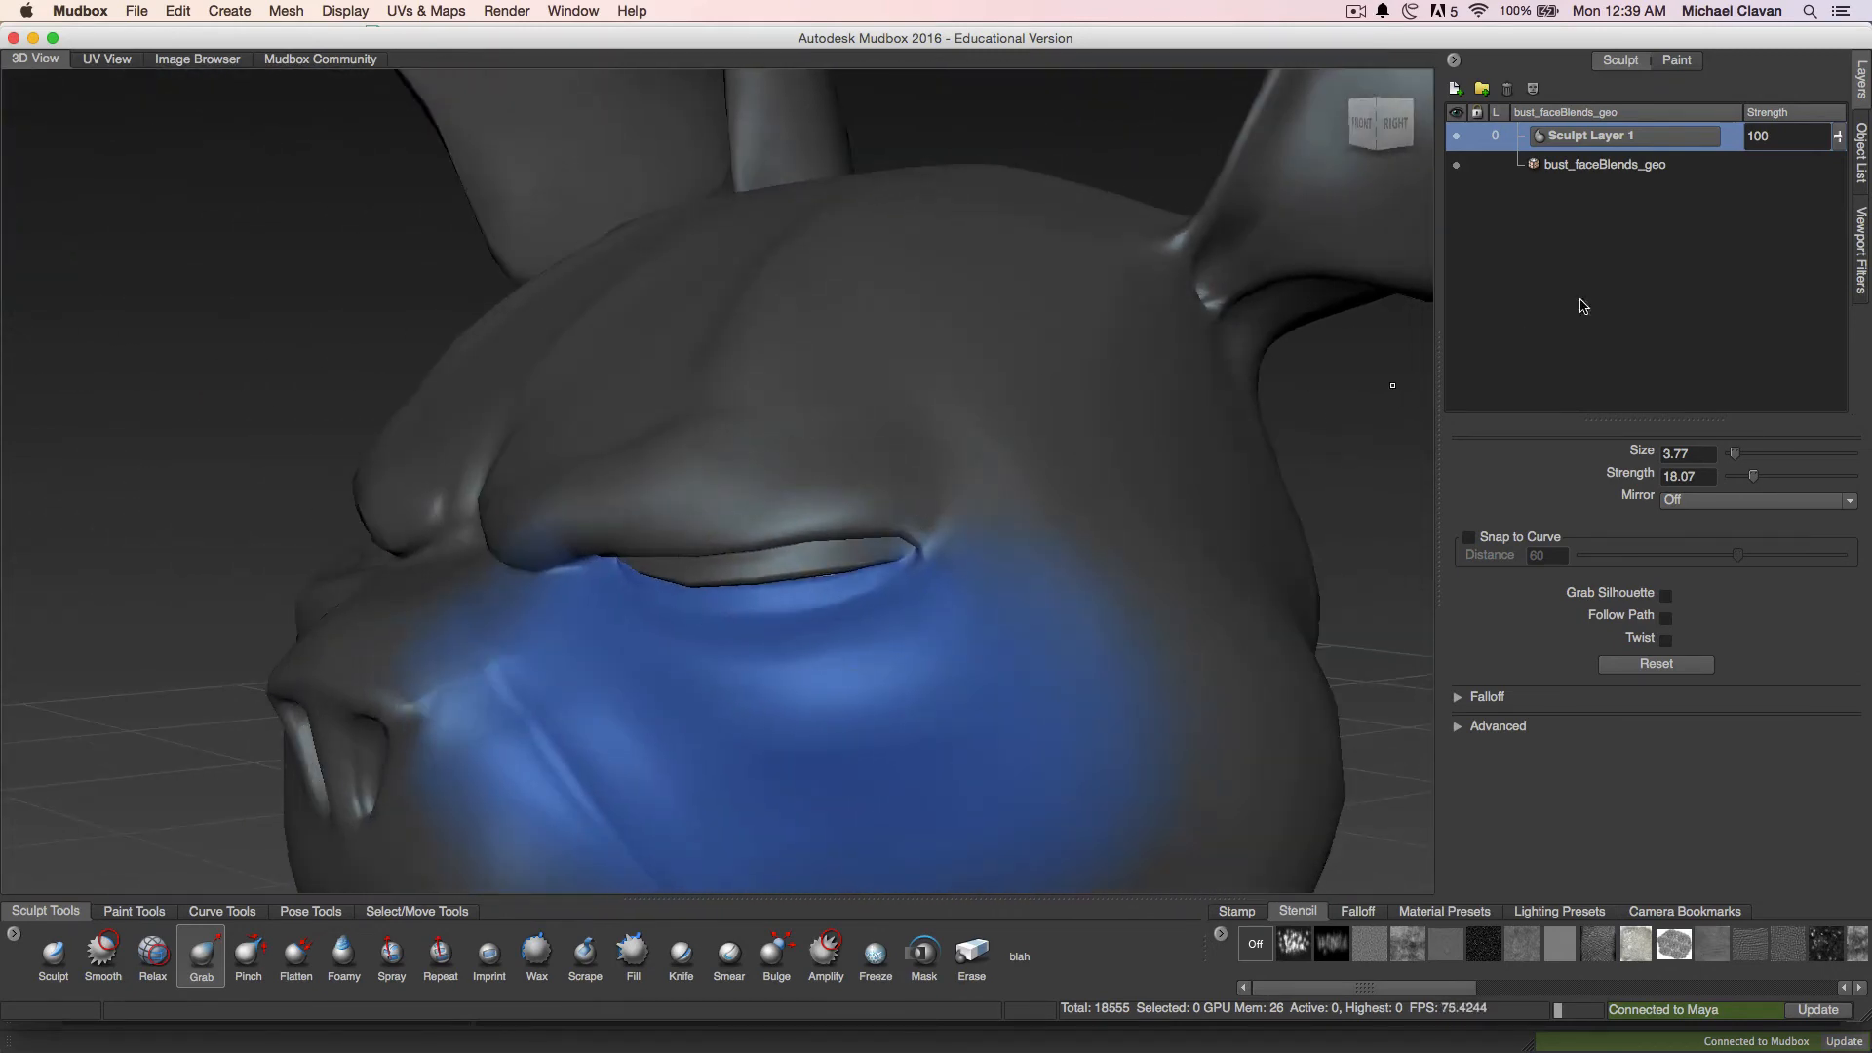
pyautogui.click(1863, 176)
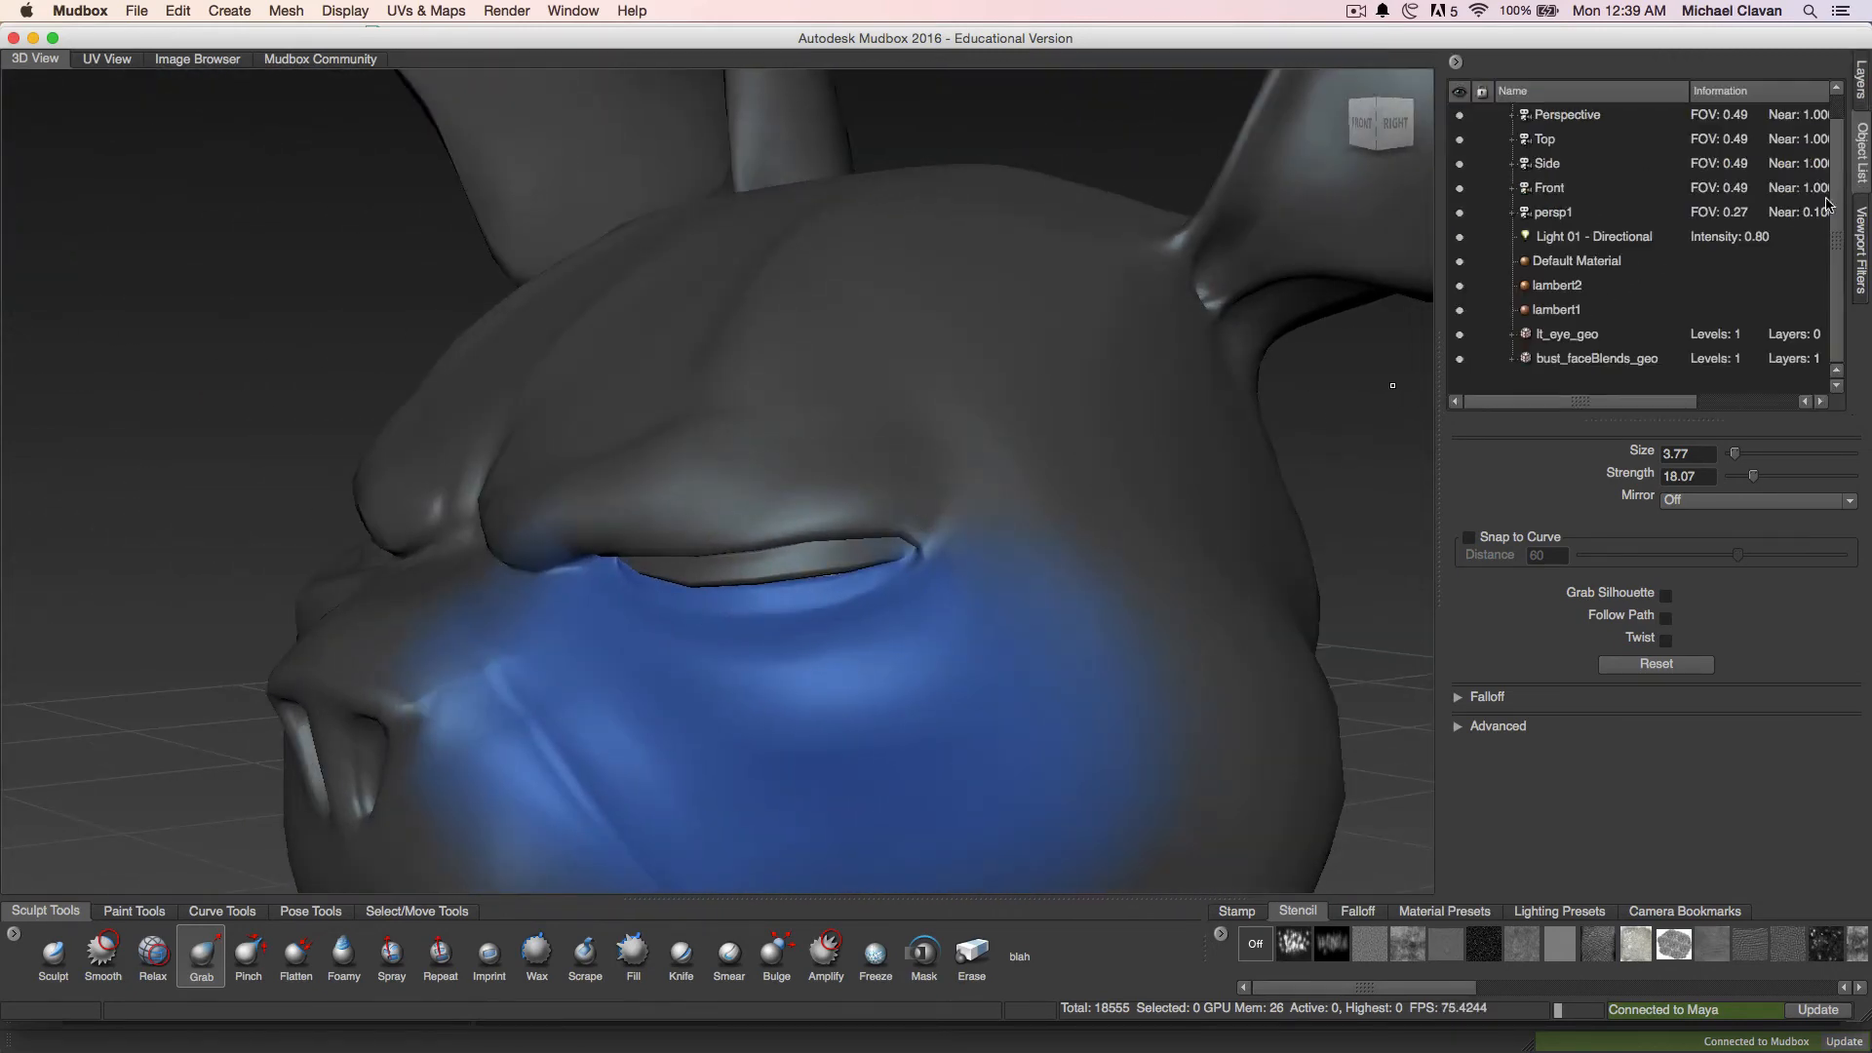
pyautogui.click(1566, 335)
pyautogui.keyDown('alt'); pyautogui.moveTo(907, 467); pyautogui.dragTo(835, 429); pyautogui.keyUp('alt')
pyautogui.press('w')
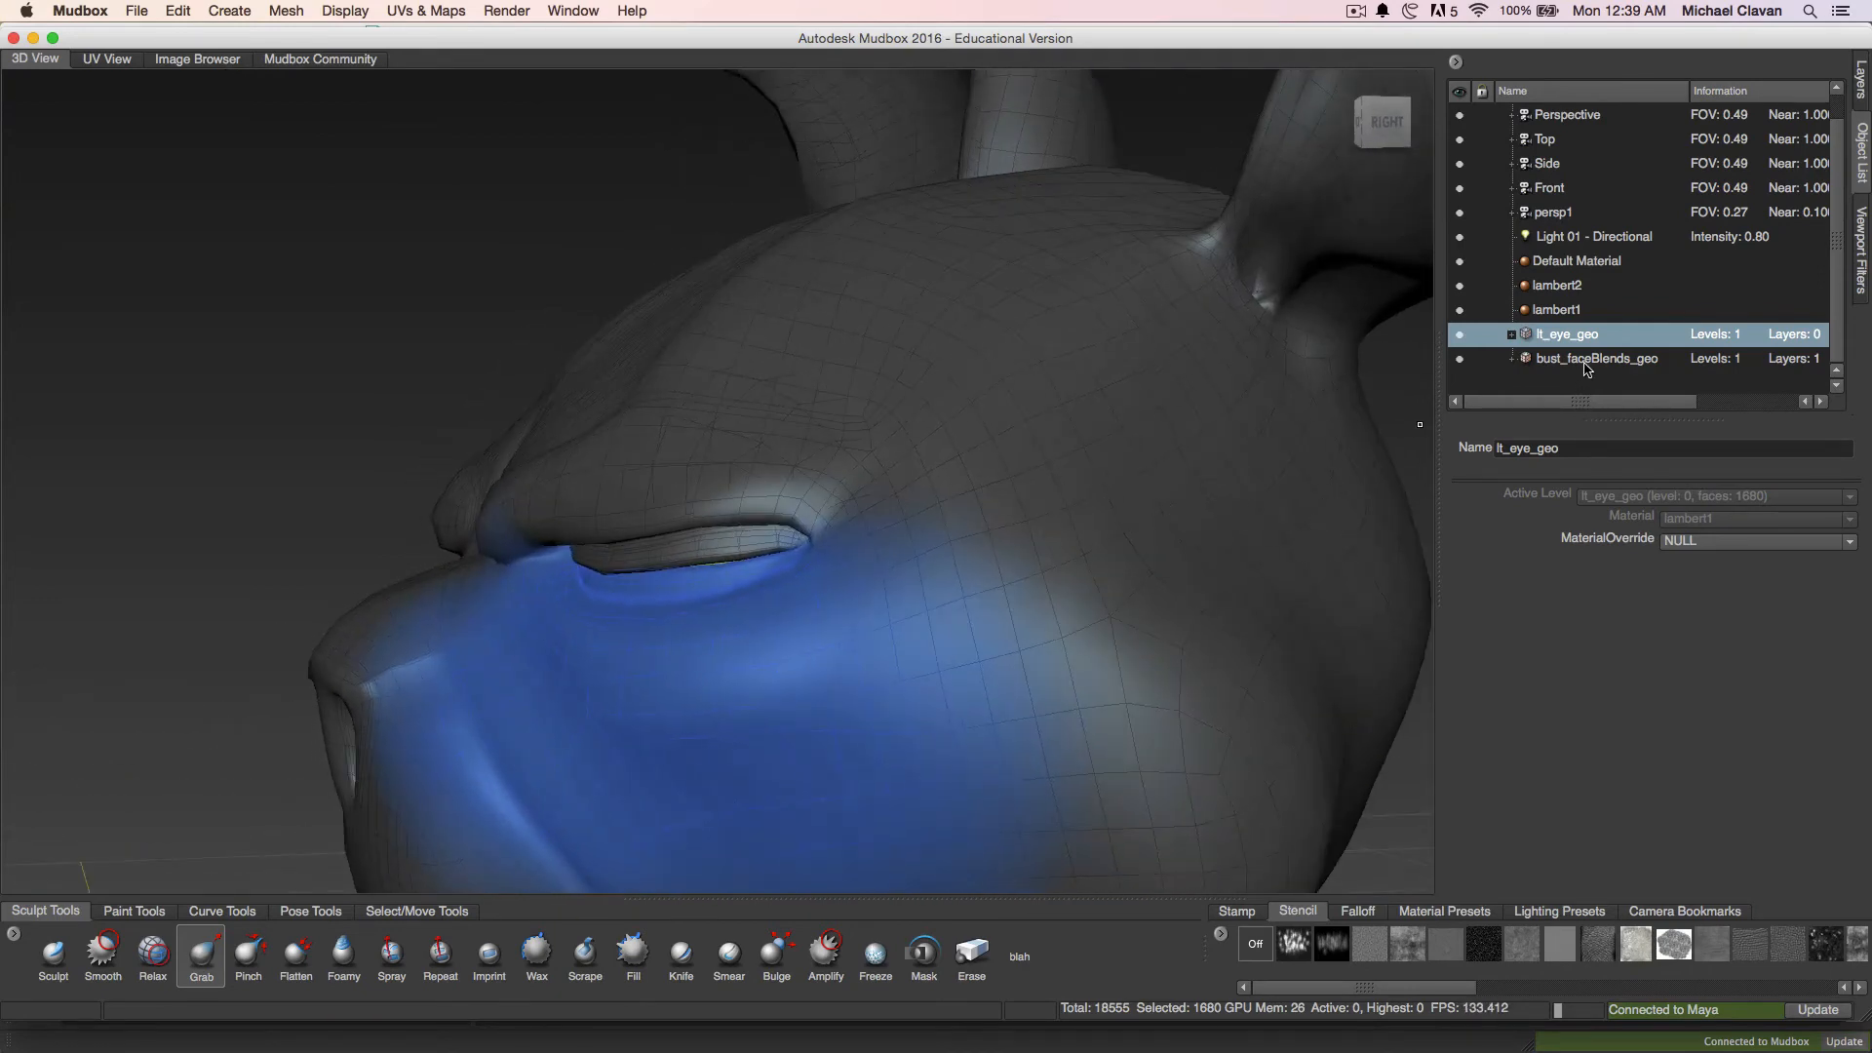
# Select the bust_faceBlends_geo object and deselect the model again
pyautogui.click(1586, 360)
pyautogui.rightClick(929, 409)
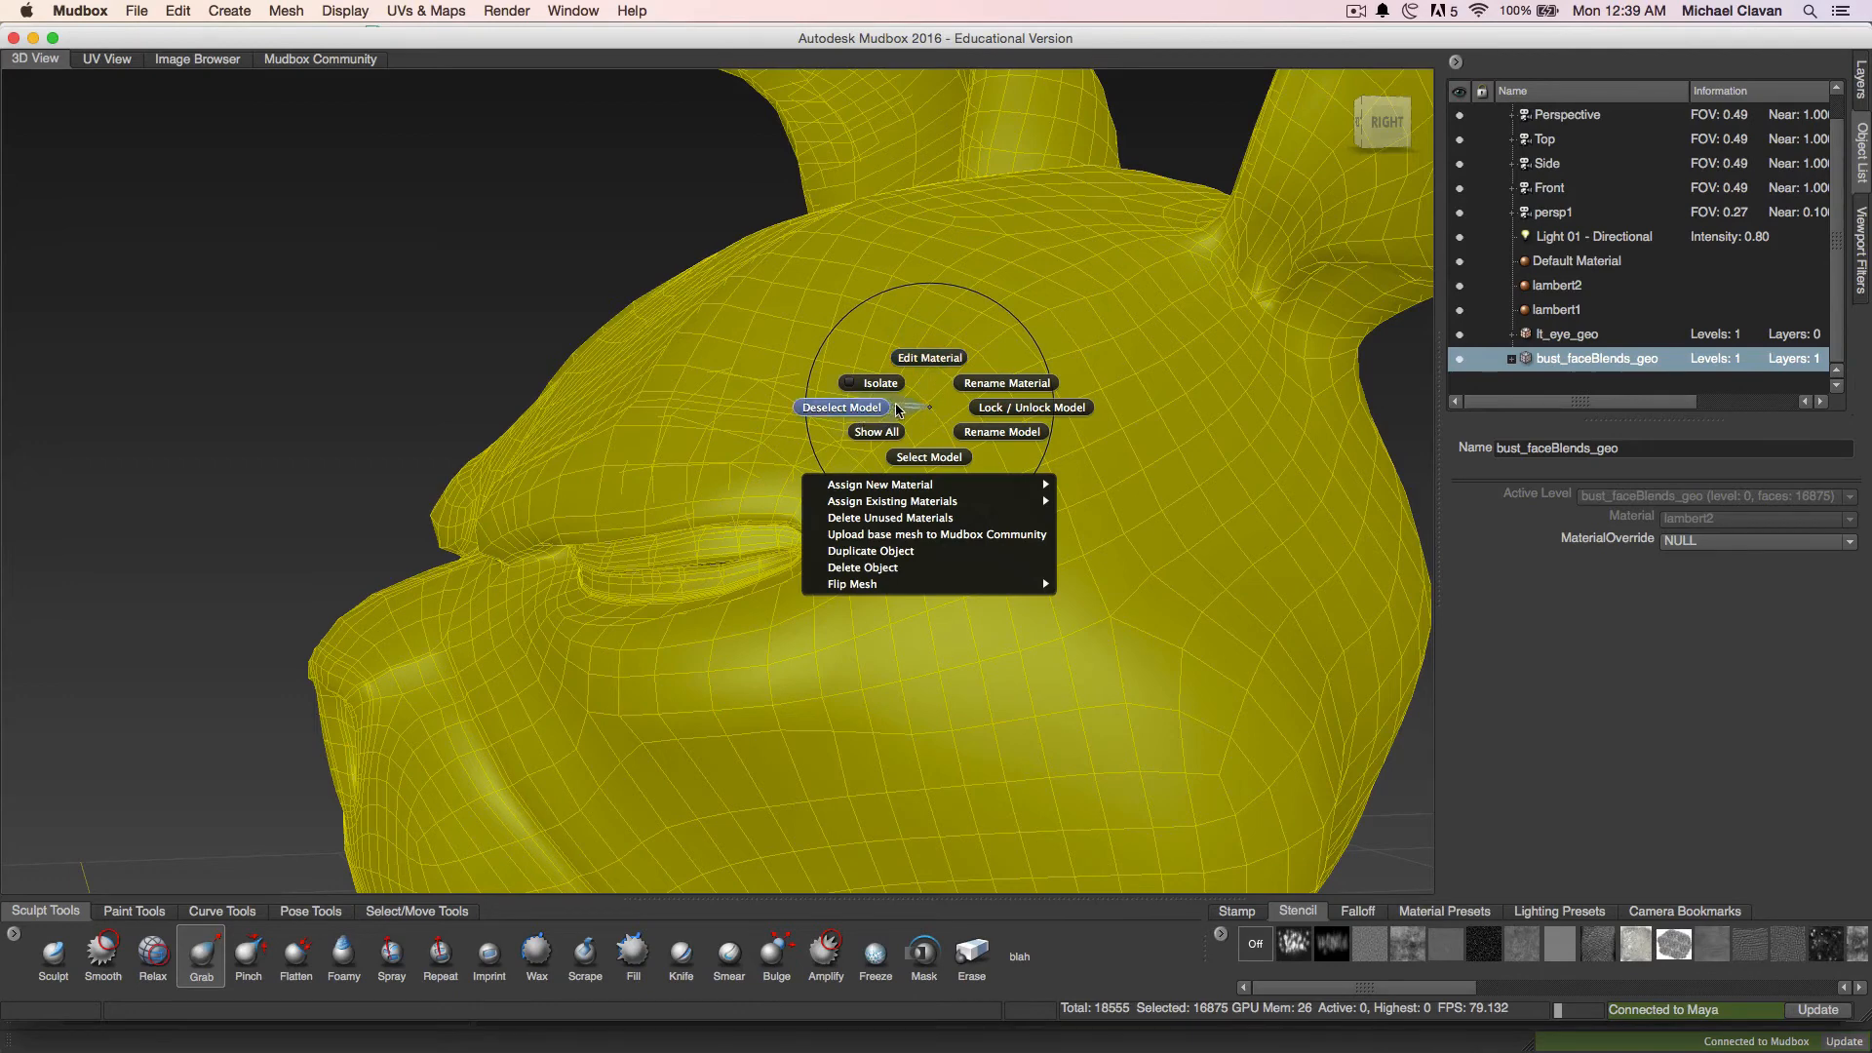
pyautogui.click(842, 408)
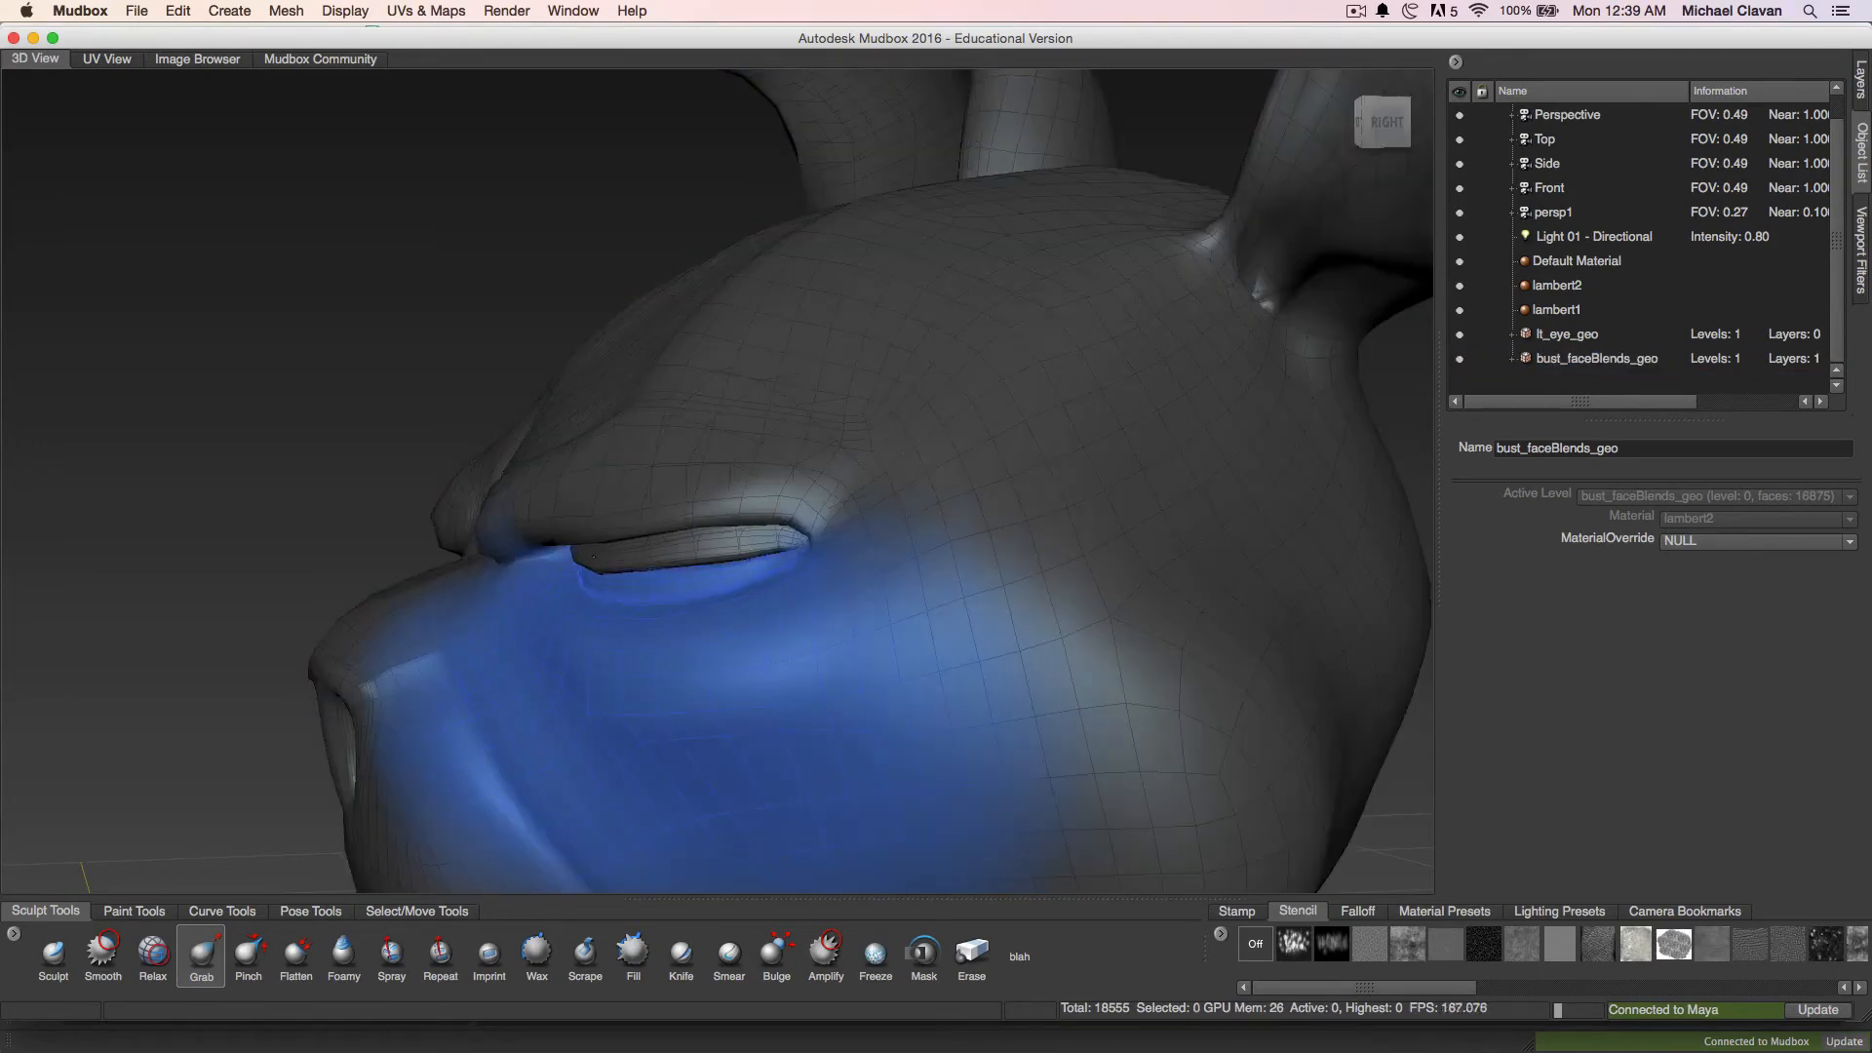
# Unfreeze the area beside the outer corner of the character's left eye with the Freeze brush at size 3.77
pyautogui.moveTo(565, 547)
pyautogui.keyDown('alt'); pyautogui.mouseDown()
pyautogui.moveTo(835, 547)
pyautogui.moveTo(842, 480)
pyautogui.moveTo(923, 496)
pyautogui.mouseUp(); pyautogui.keyUp('alt')
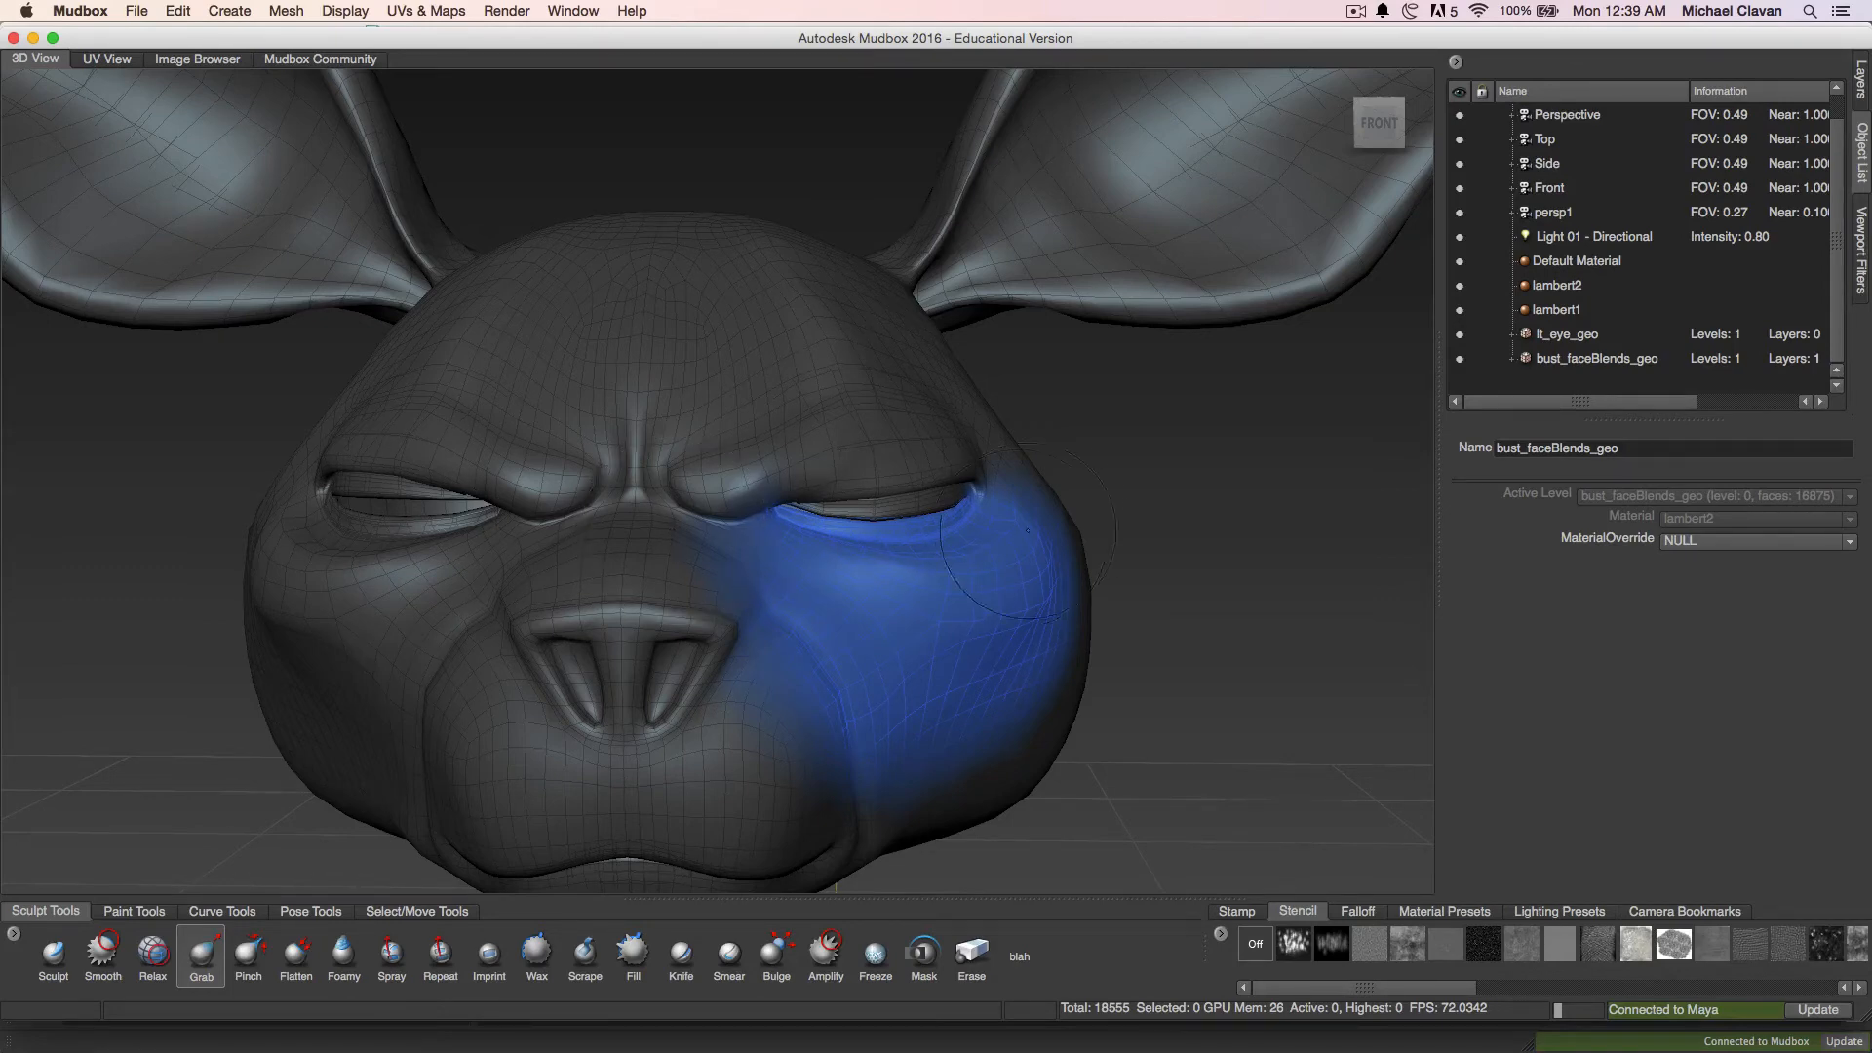
pyautogui.click(876, 953)
pyautogui.moveTo(1009, 486)
pyautogui.keyDown('ctrl'); pyautogui.mouseDown()
pyautogui.moveTo(1038, 580)
pyautogui.moveTo(994, 570)
pyautogui.moveTo(1020, 559)
pyautogui.mouseUp(); pyautogui.keyUp('ctrl')
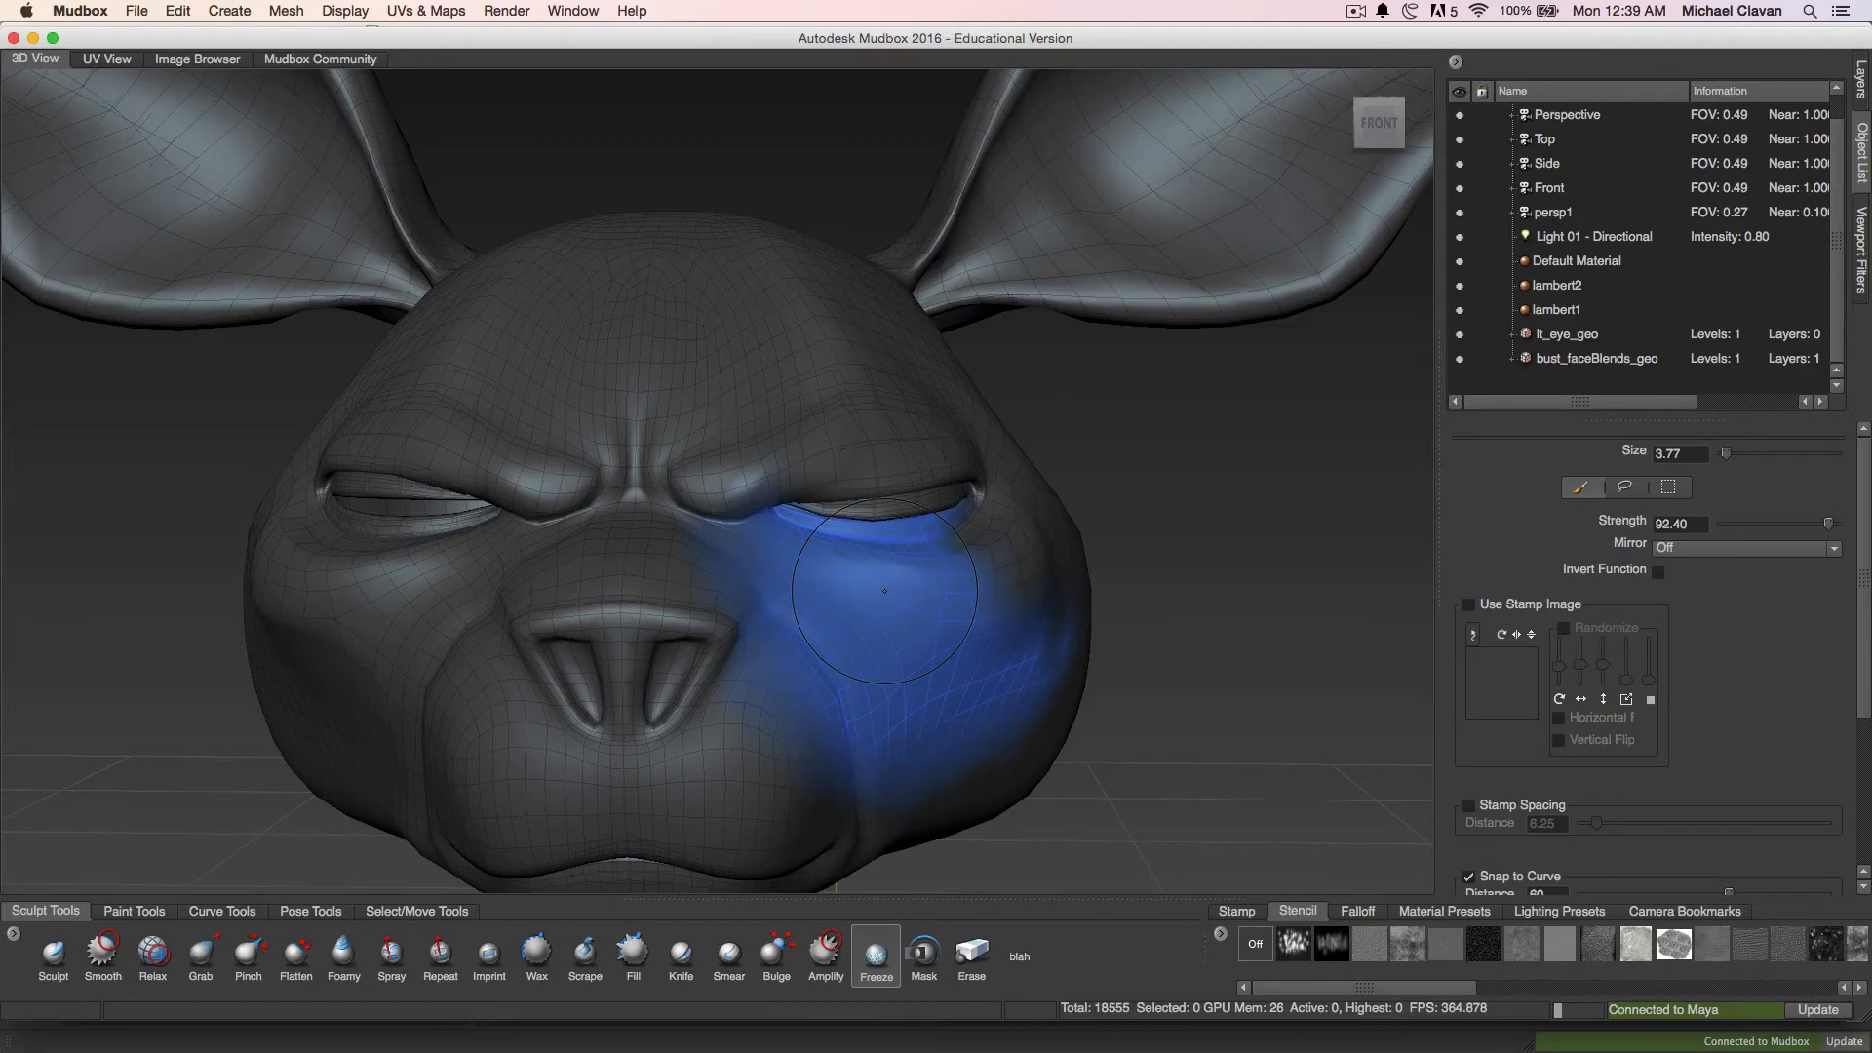
# Invert the frozen area on the bust, and unfreeze everything
pyautogui.click(213, 13)
pyautogui.moveTo(179, 12)
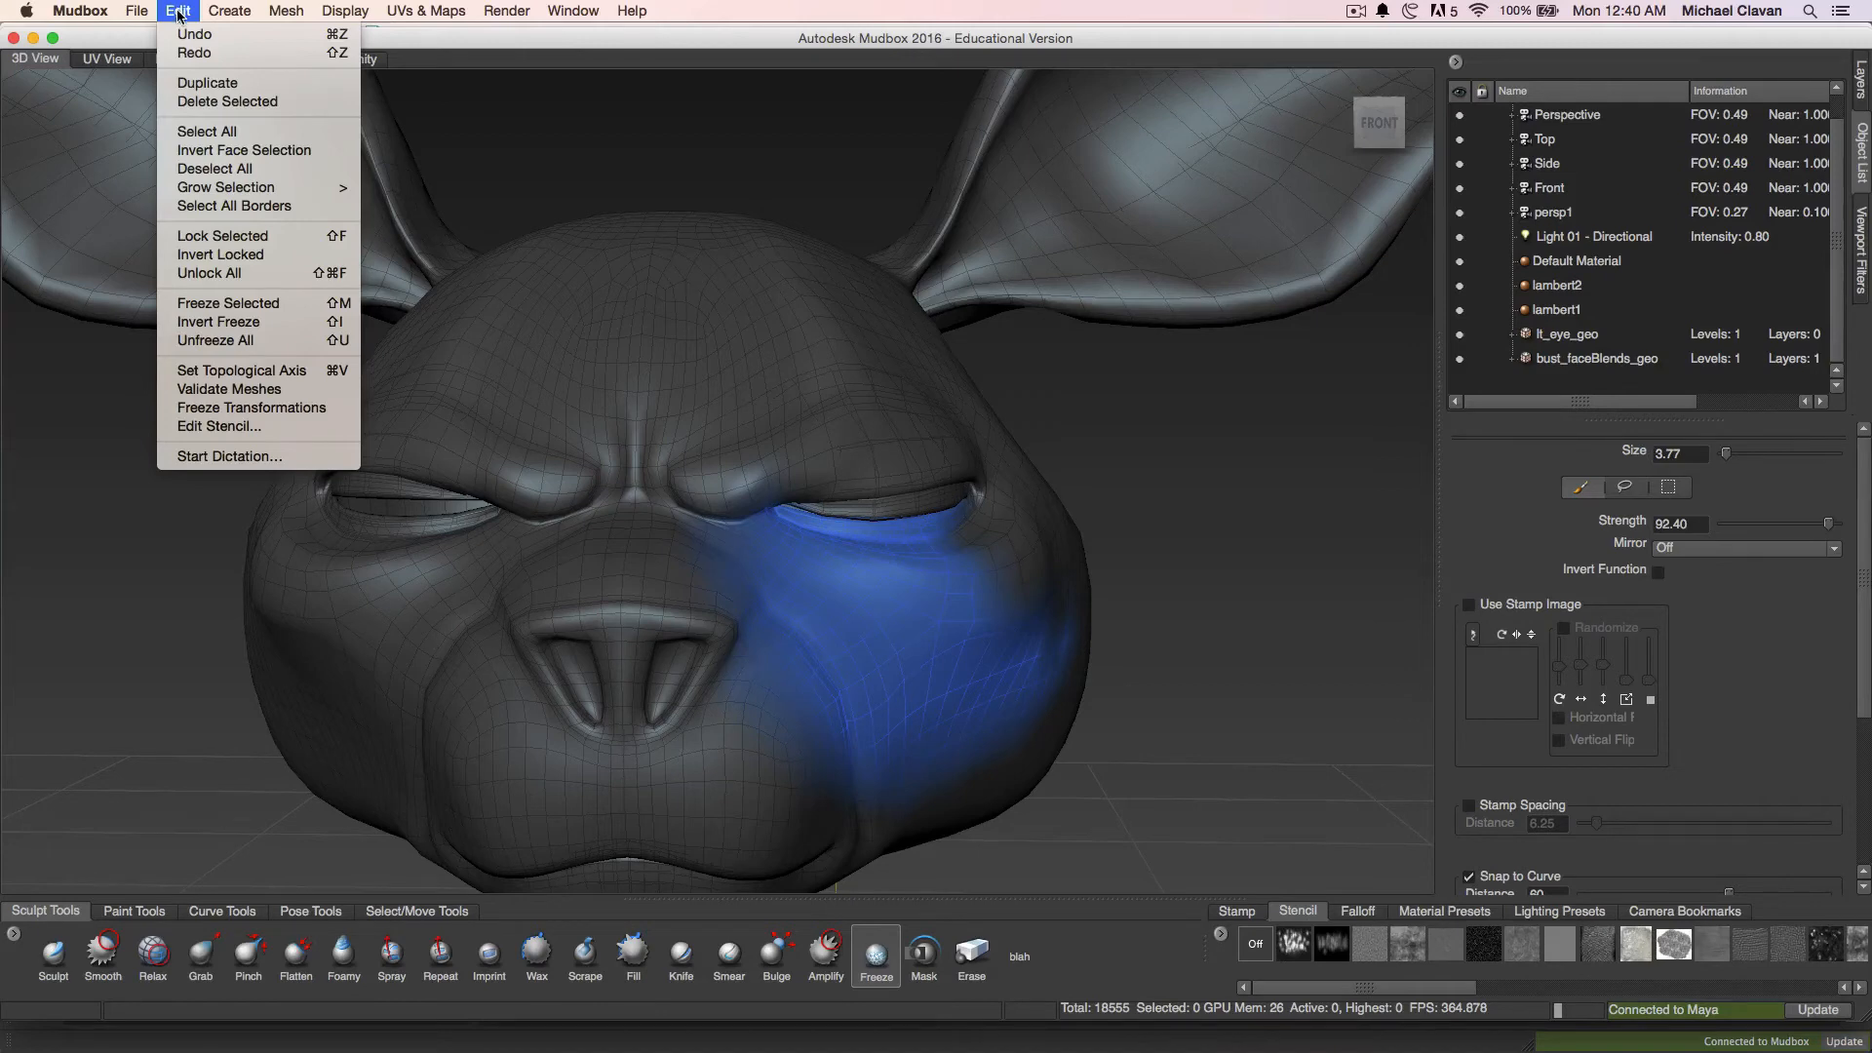
pyautogui.click(242, 330)
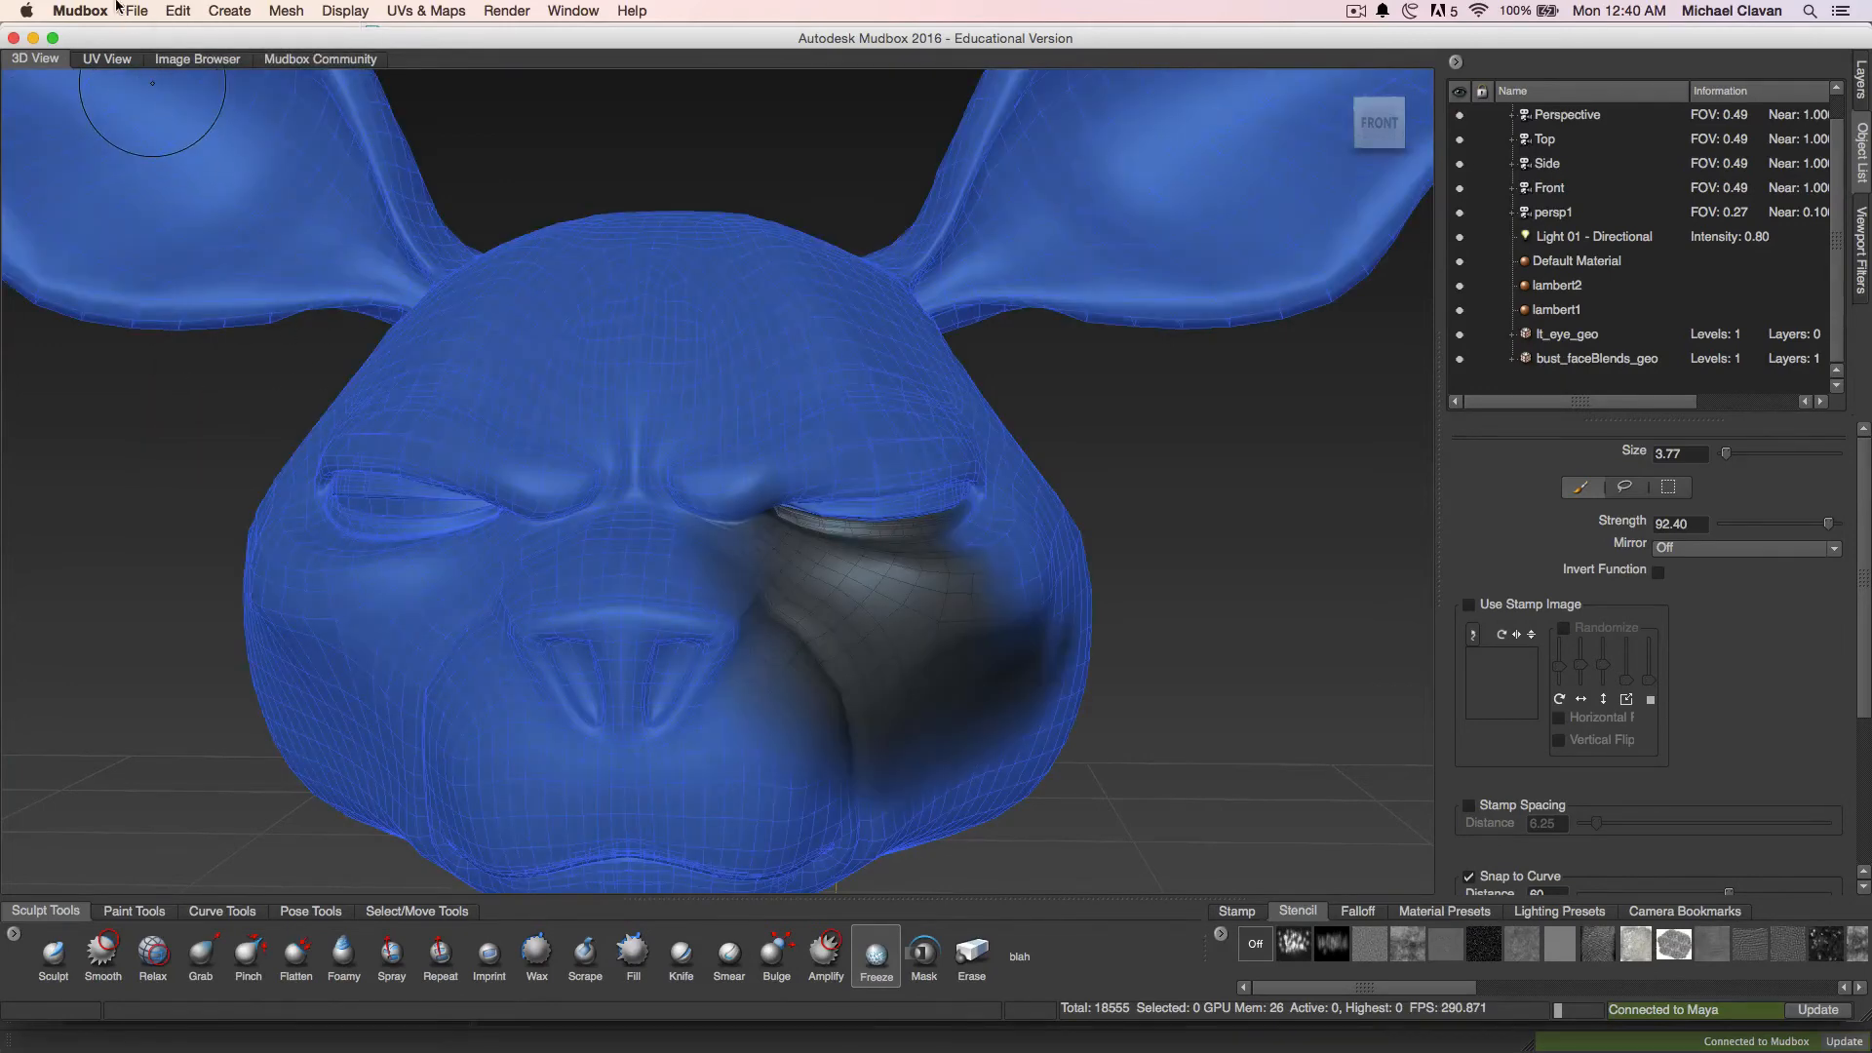
pyautogui.click(179, 10)
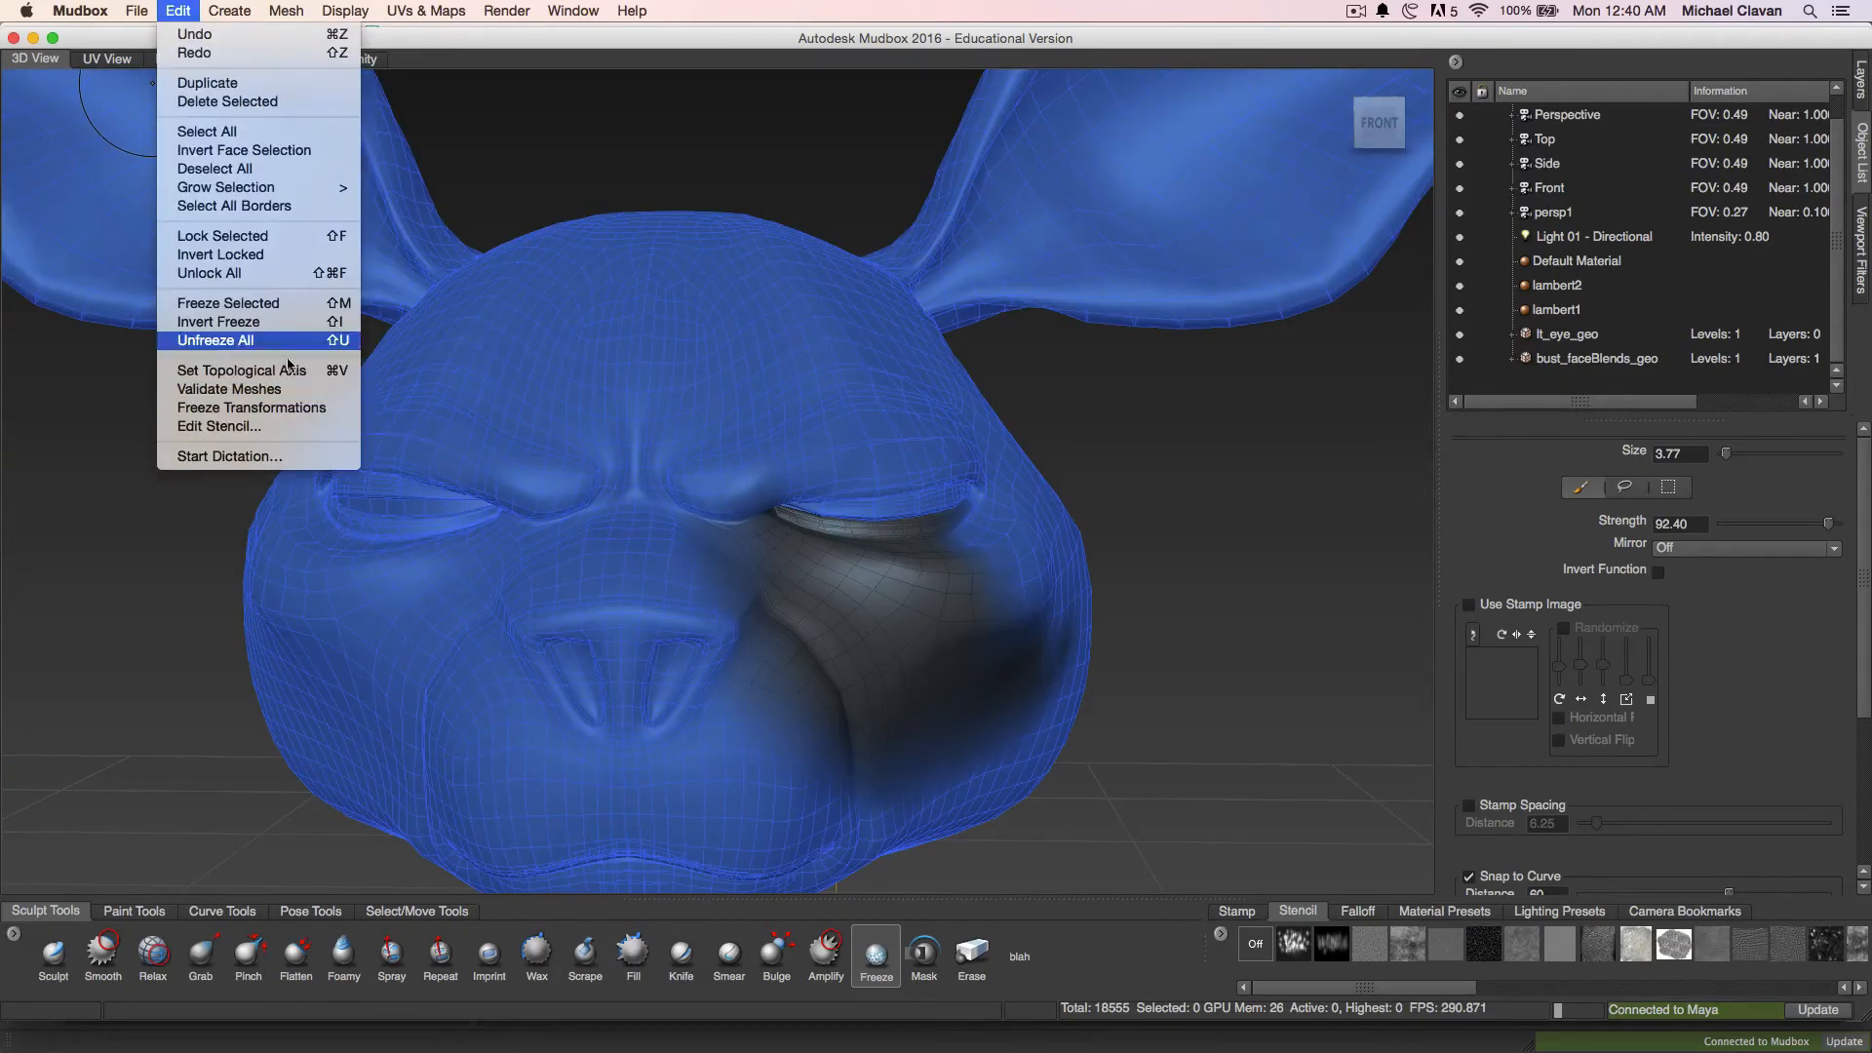
pyautogui.click(229, 341)
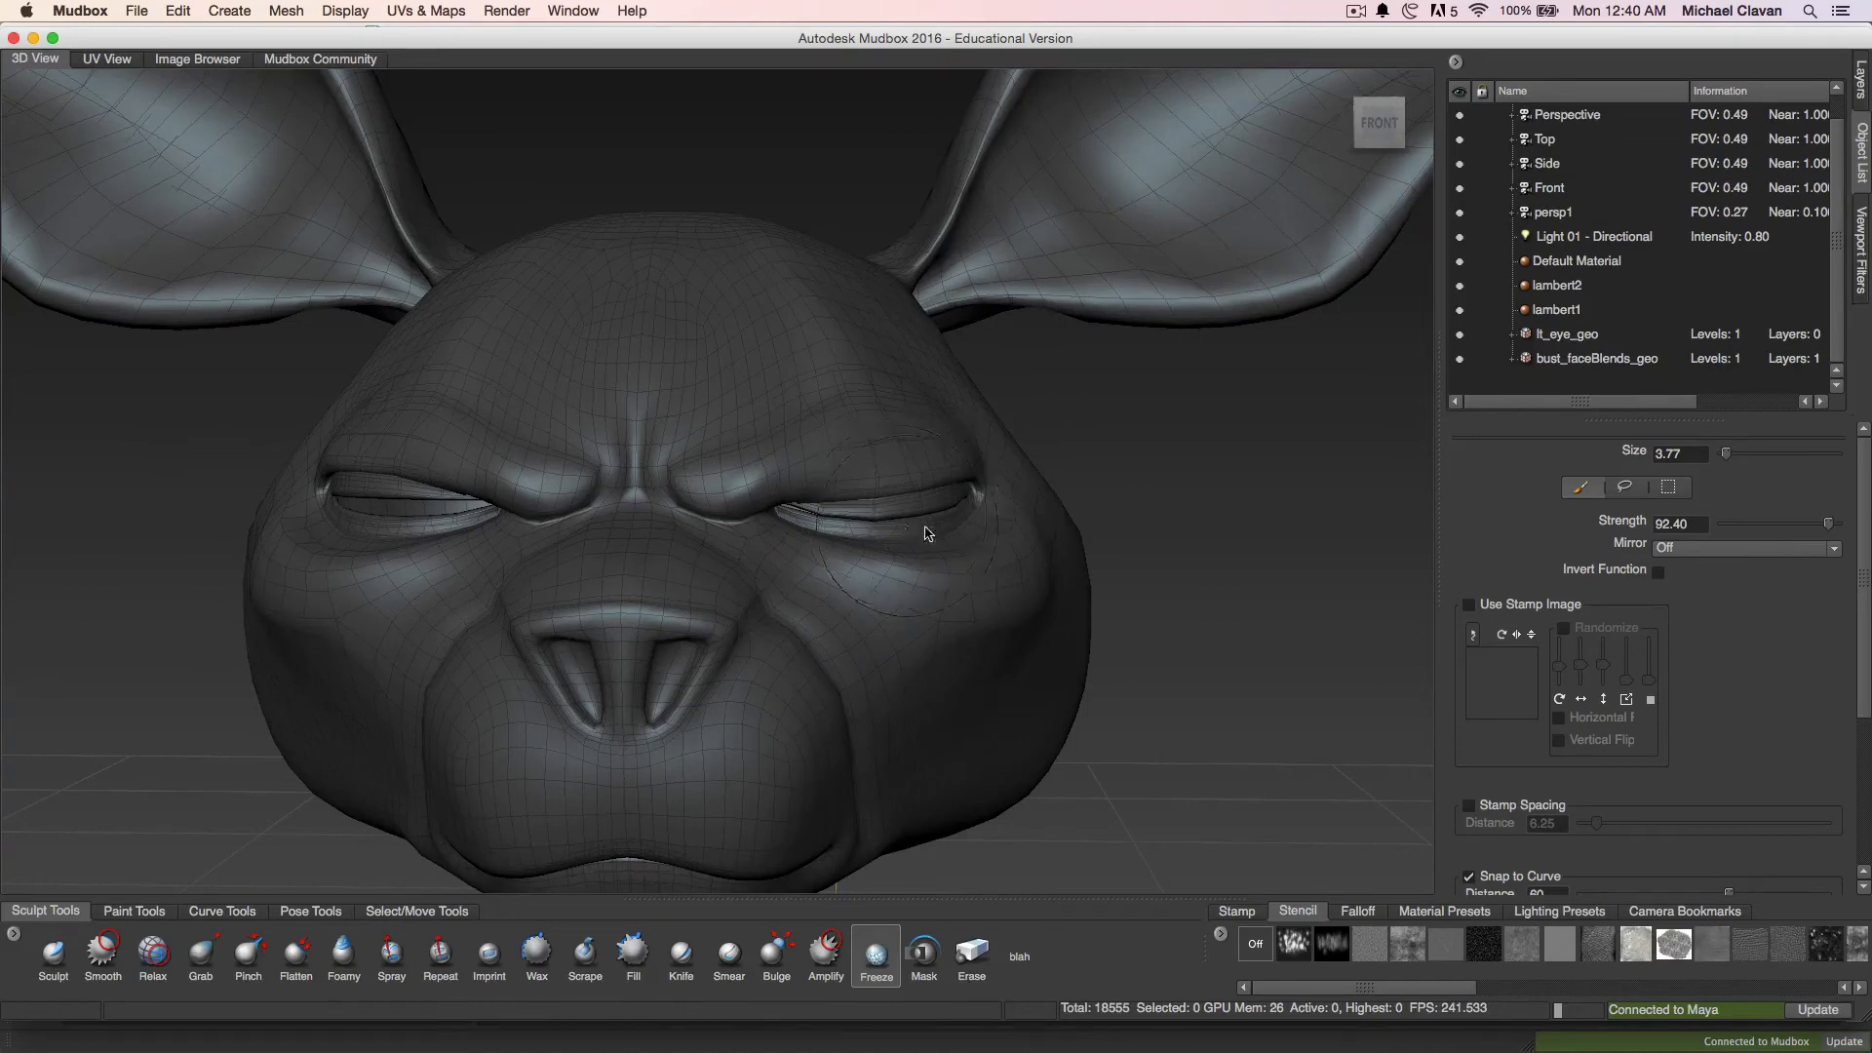
# Erase the sculpting on the character's left upper eyelid from Sculpt Layer 1 with the Erase brush at strength 85.27
pyautogui.click(1862, 80)
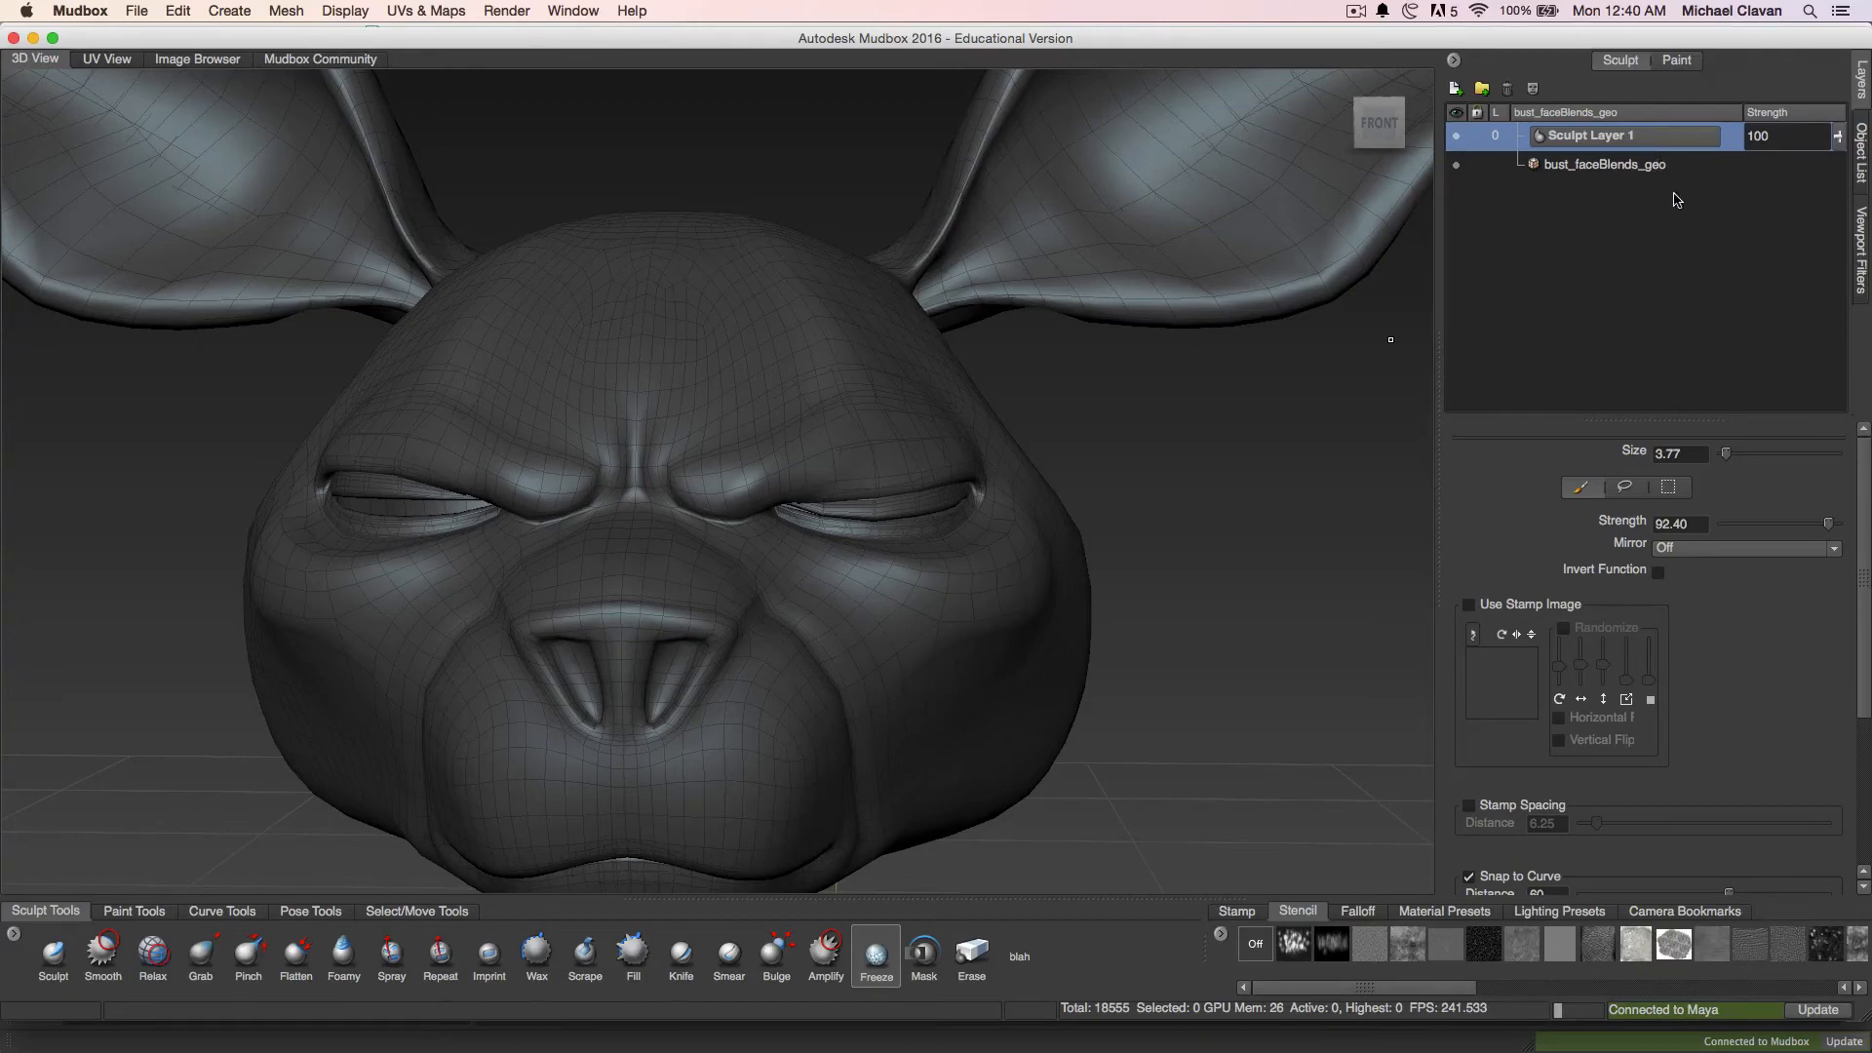
pyautogui.click(971, 953)
pyautogui.moveTo(939, 478); pyautogui.dragTo(795, 487)
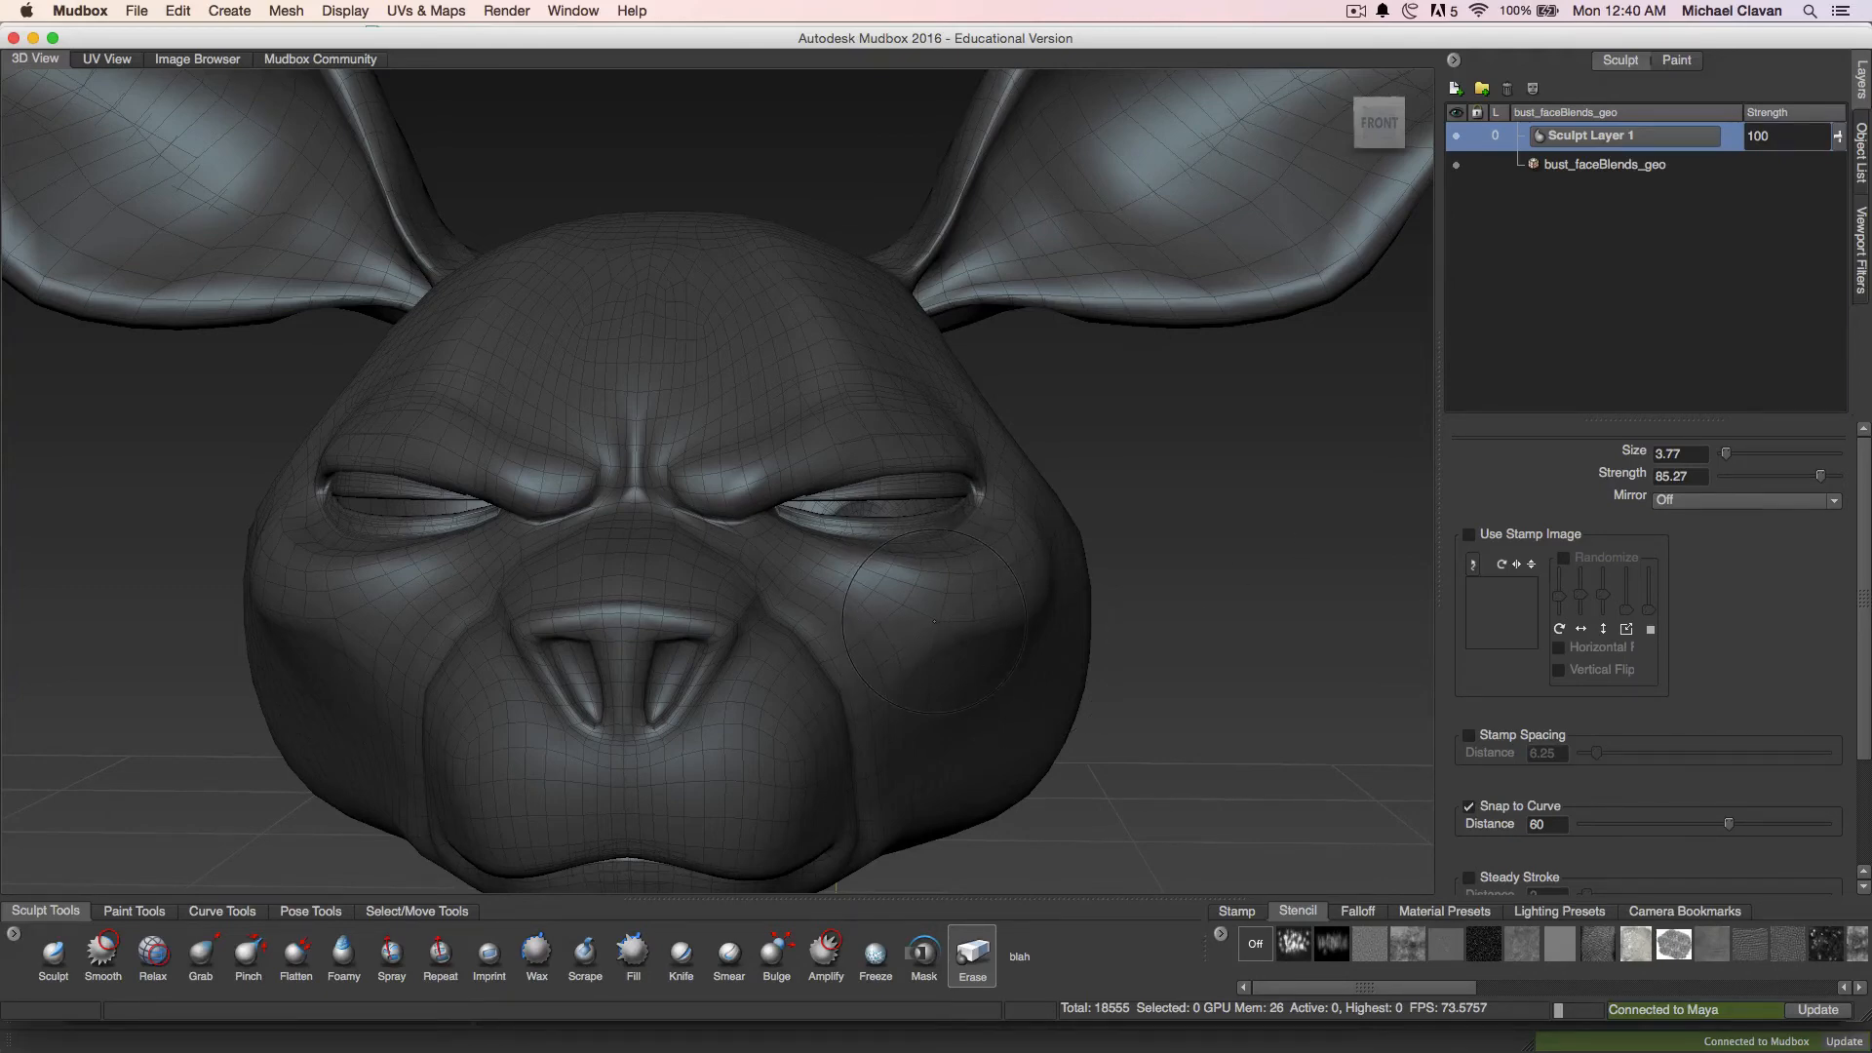
# Set mirroring to LocalX and freeze the areas below both eyes, up to the nose, with the Freeze brush at strength 92.40
pyautogui.click(1716, 509)
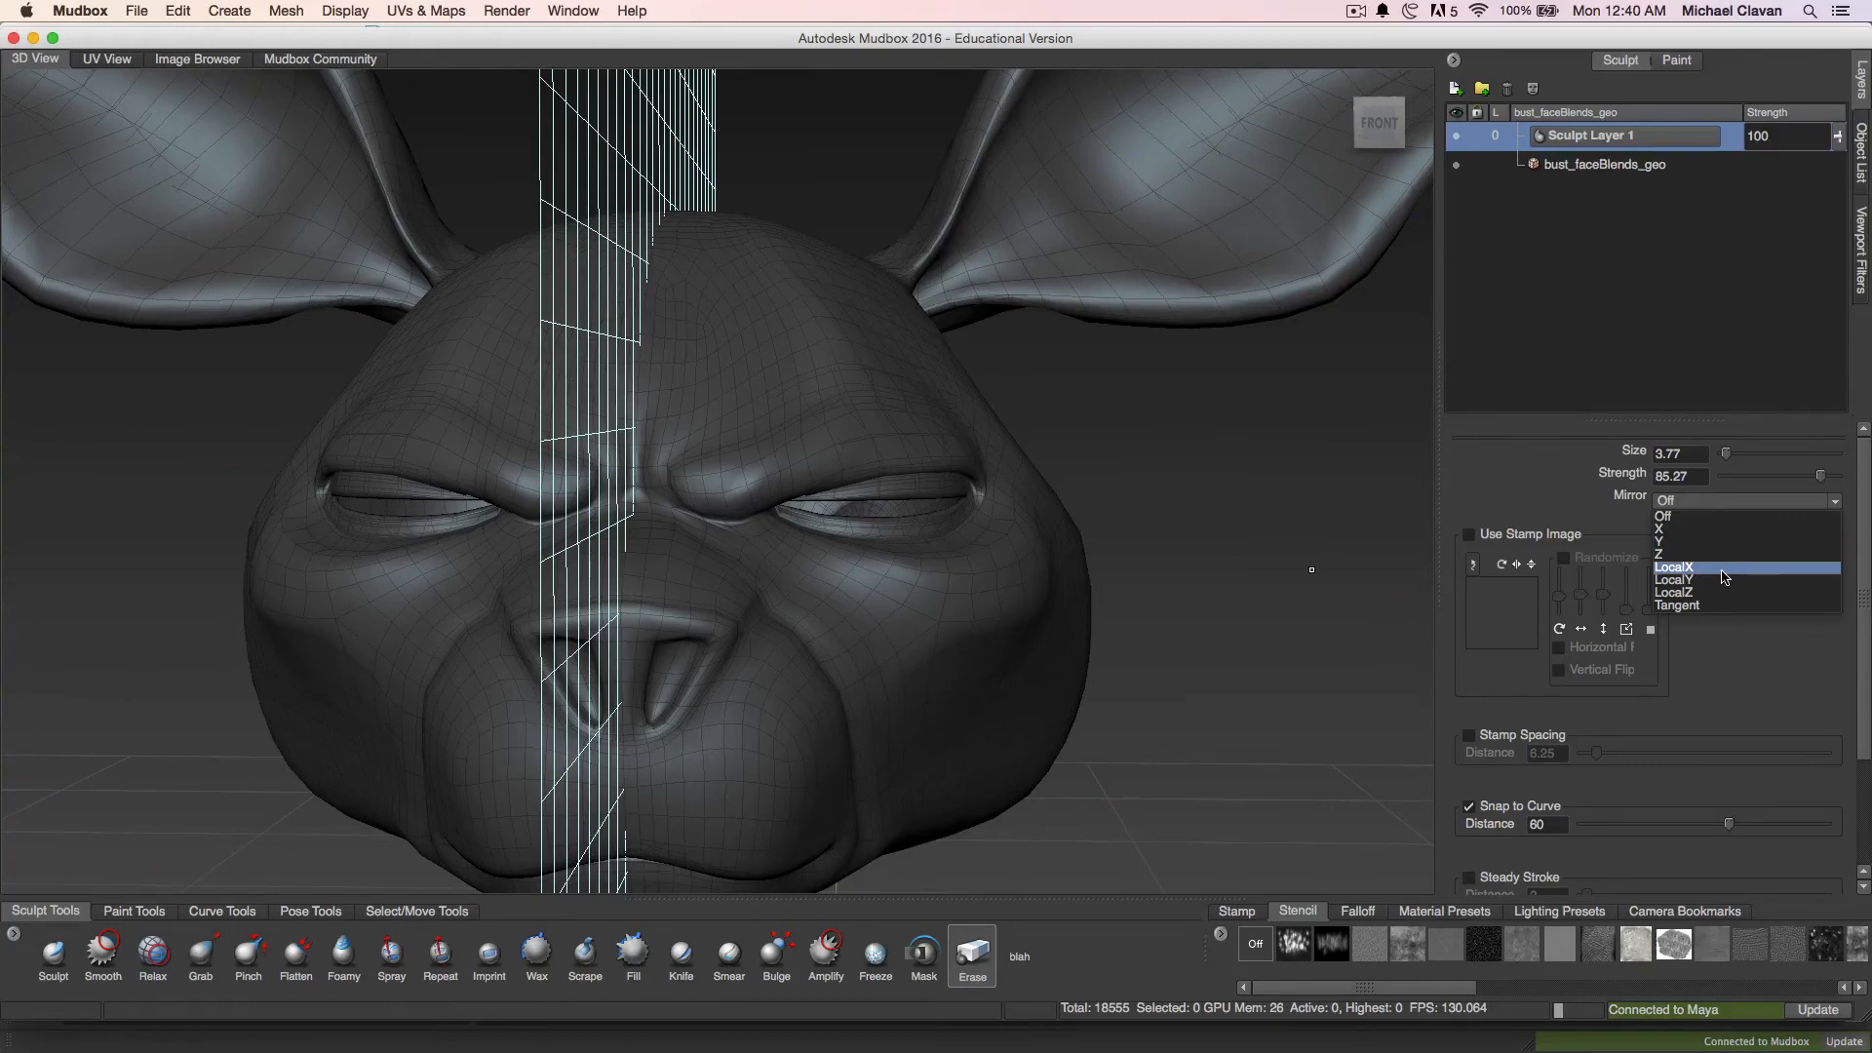
pyautogui.click(1723, 578)
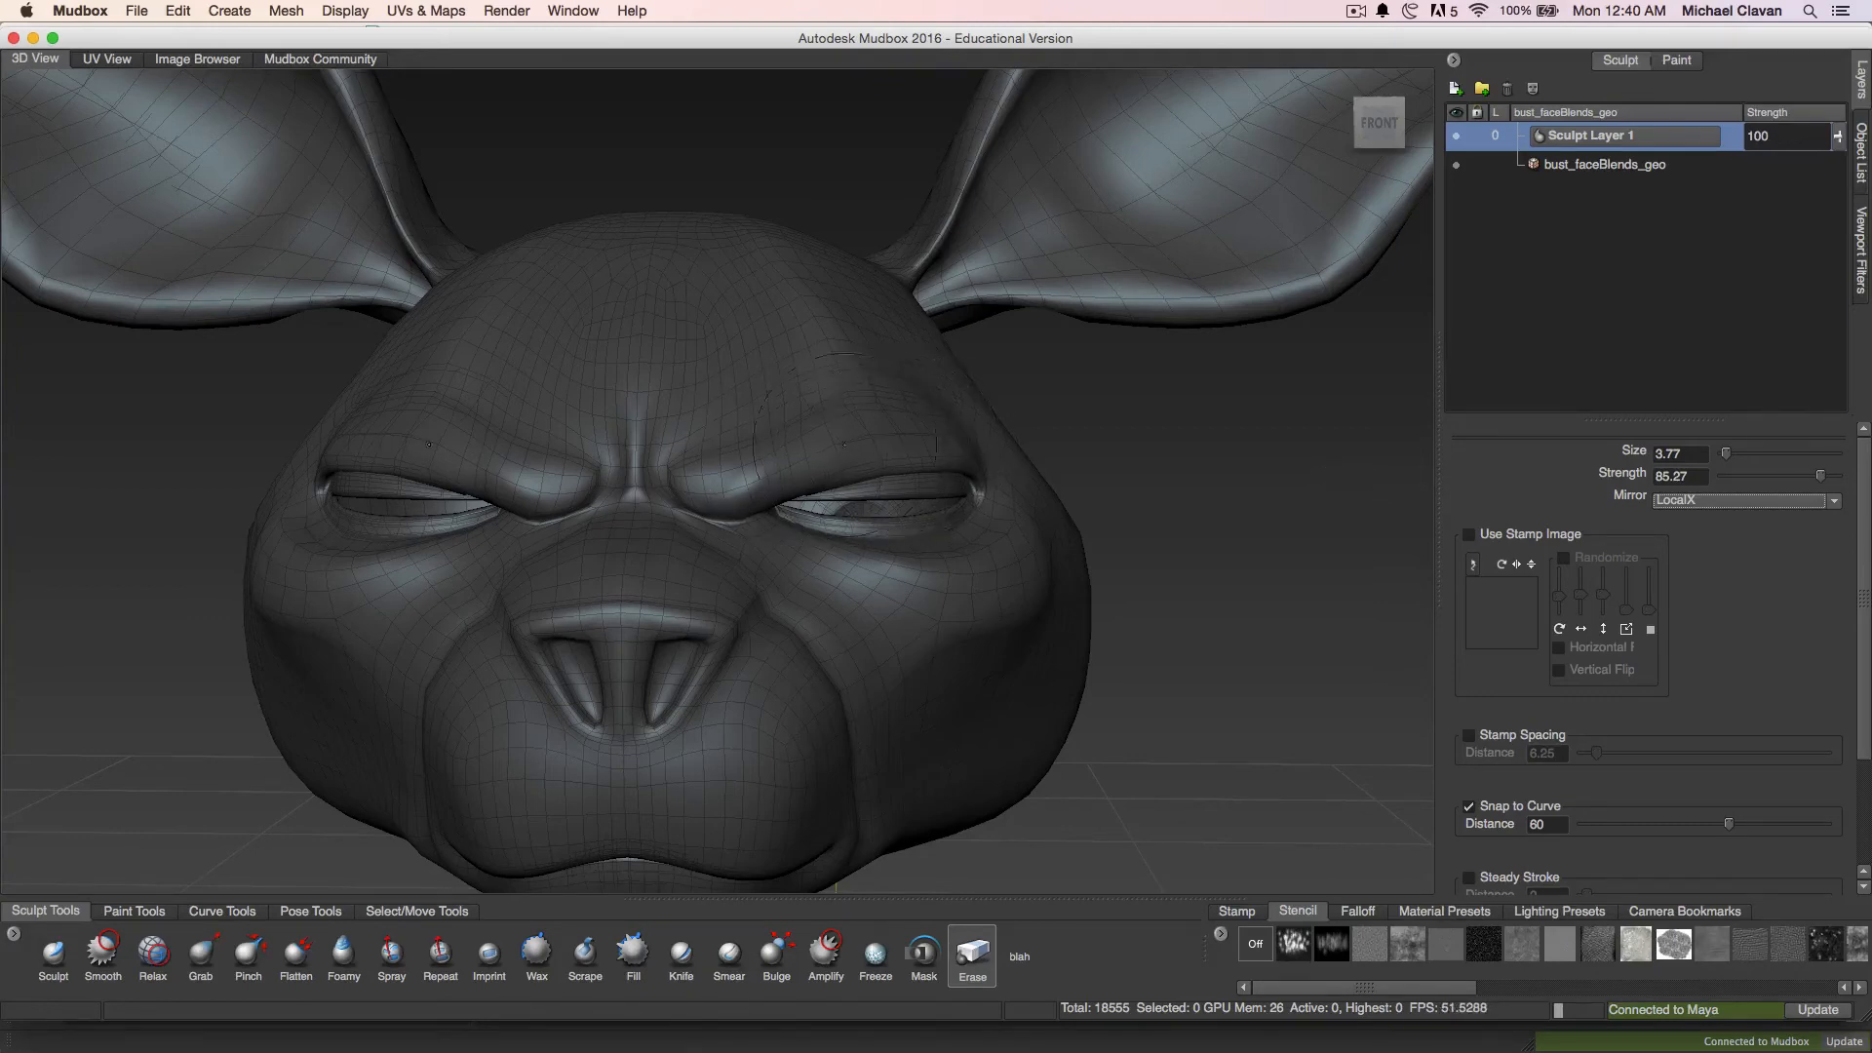
pyautogui.click(876, 956)
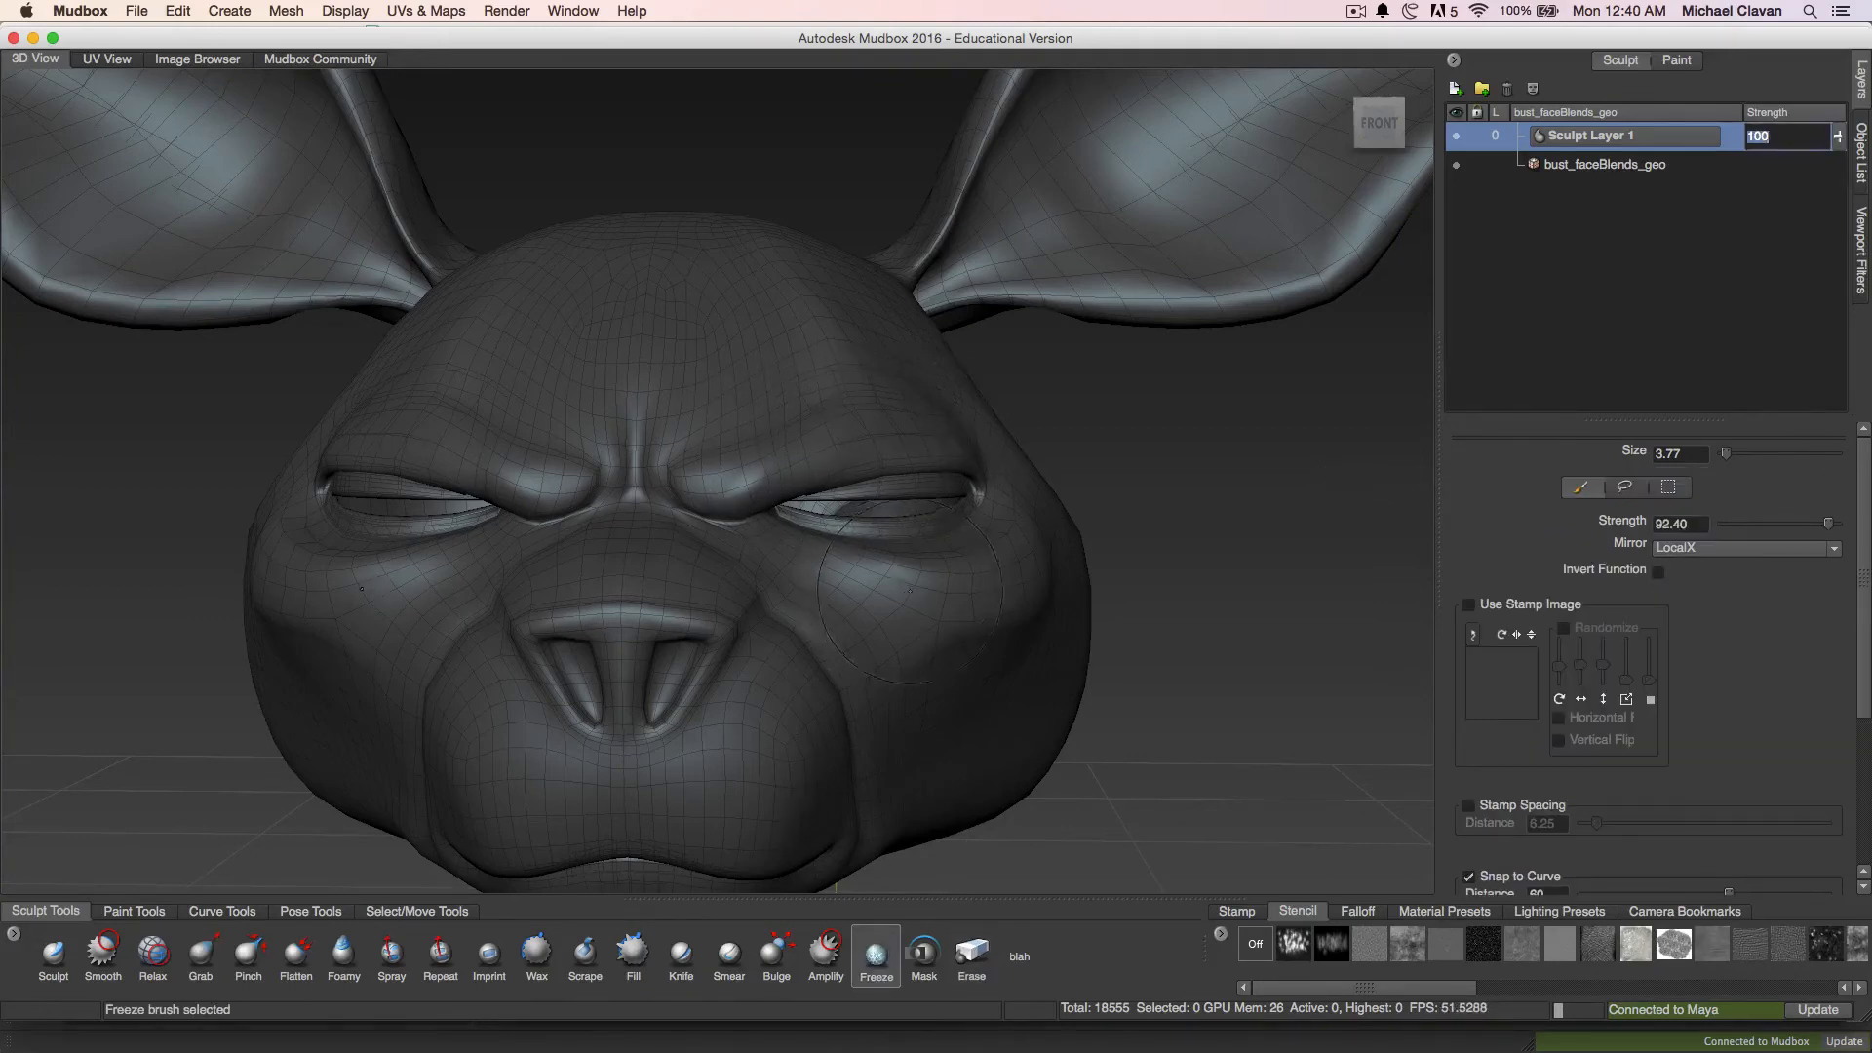
pyautogui.moveTo(909, 590)
pyautogui.mouseDown()
pyautogui.moveTo(882, 551)
pyautogui.moveTo(901, 541)
pyautogui.moveTo(857, 536)
pyautogui.moveTo(892, 559)
pyautogui.moveTo(1003, 538)
pyautogui.mouseUp()
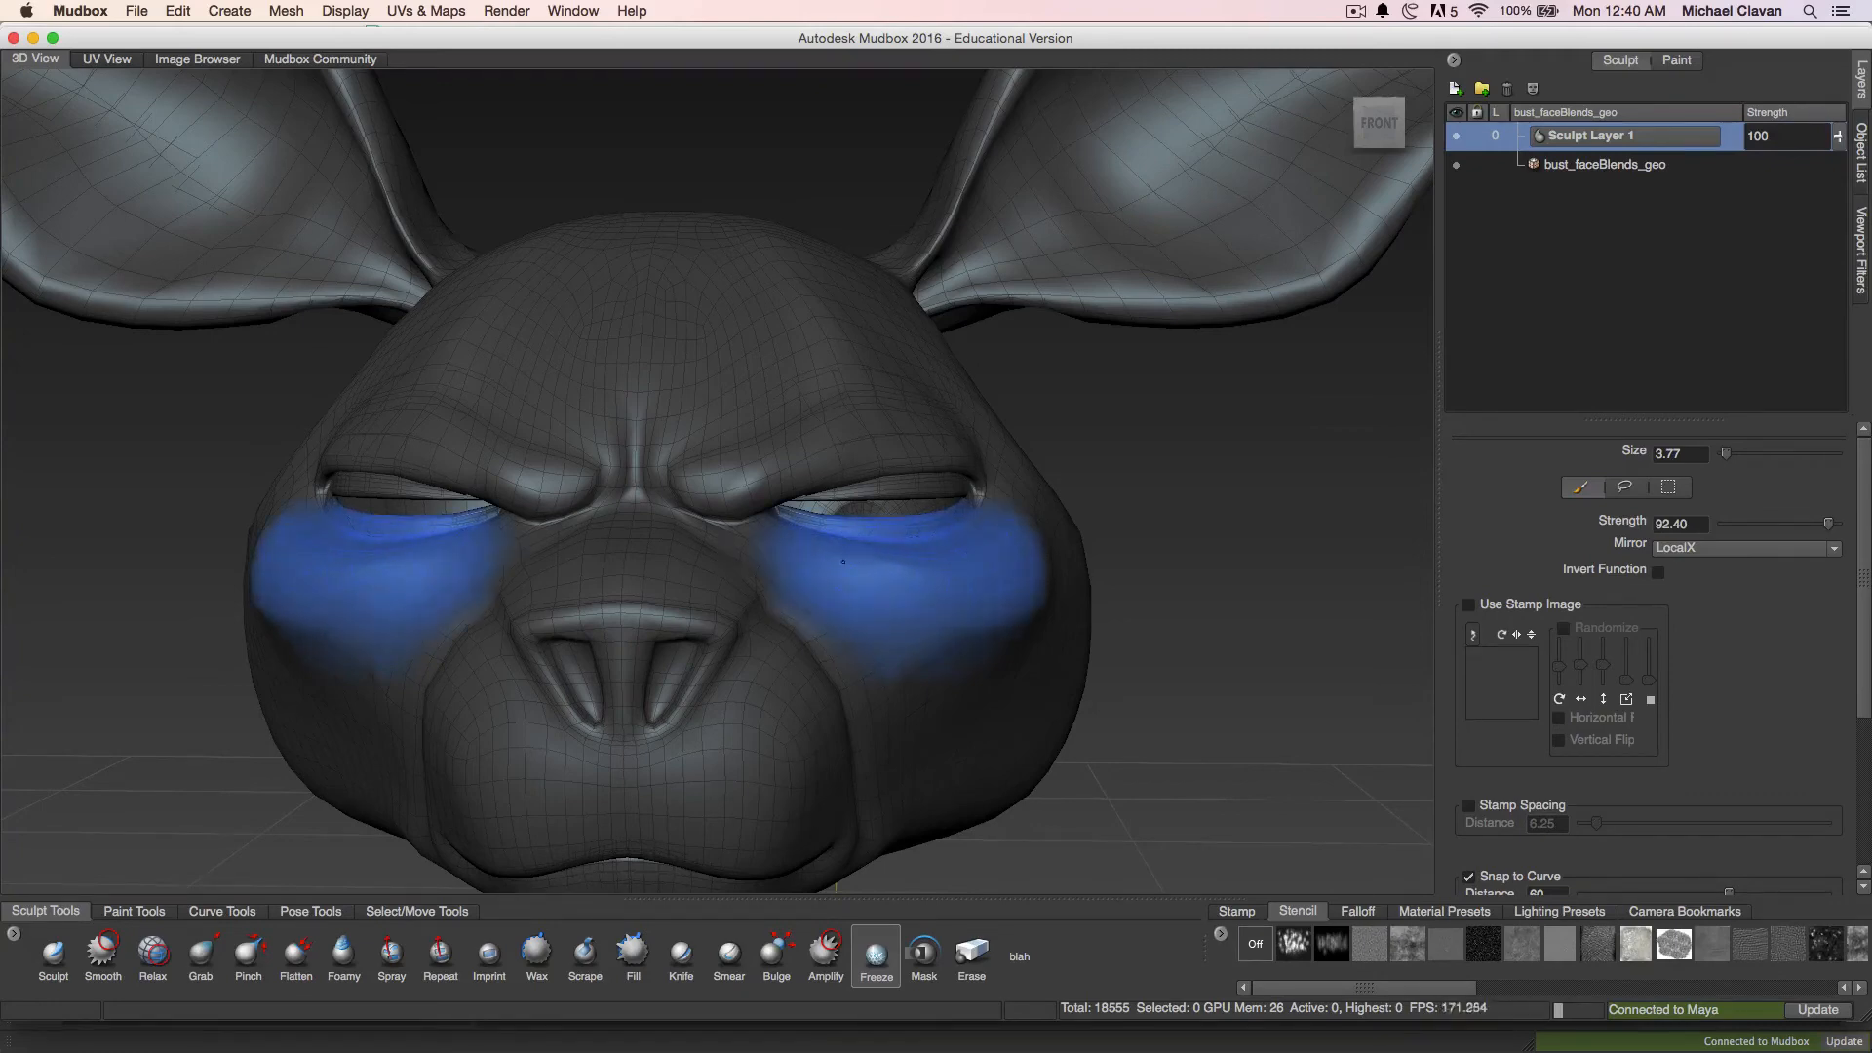
pyautogui.moveTo(844, 562); pyautogui.dragTo(802, 563)
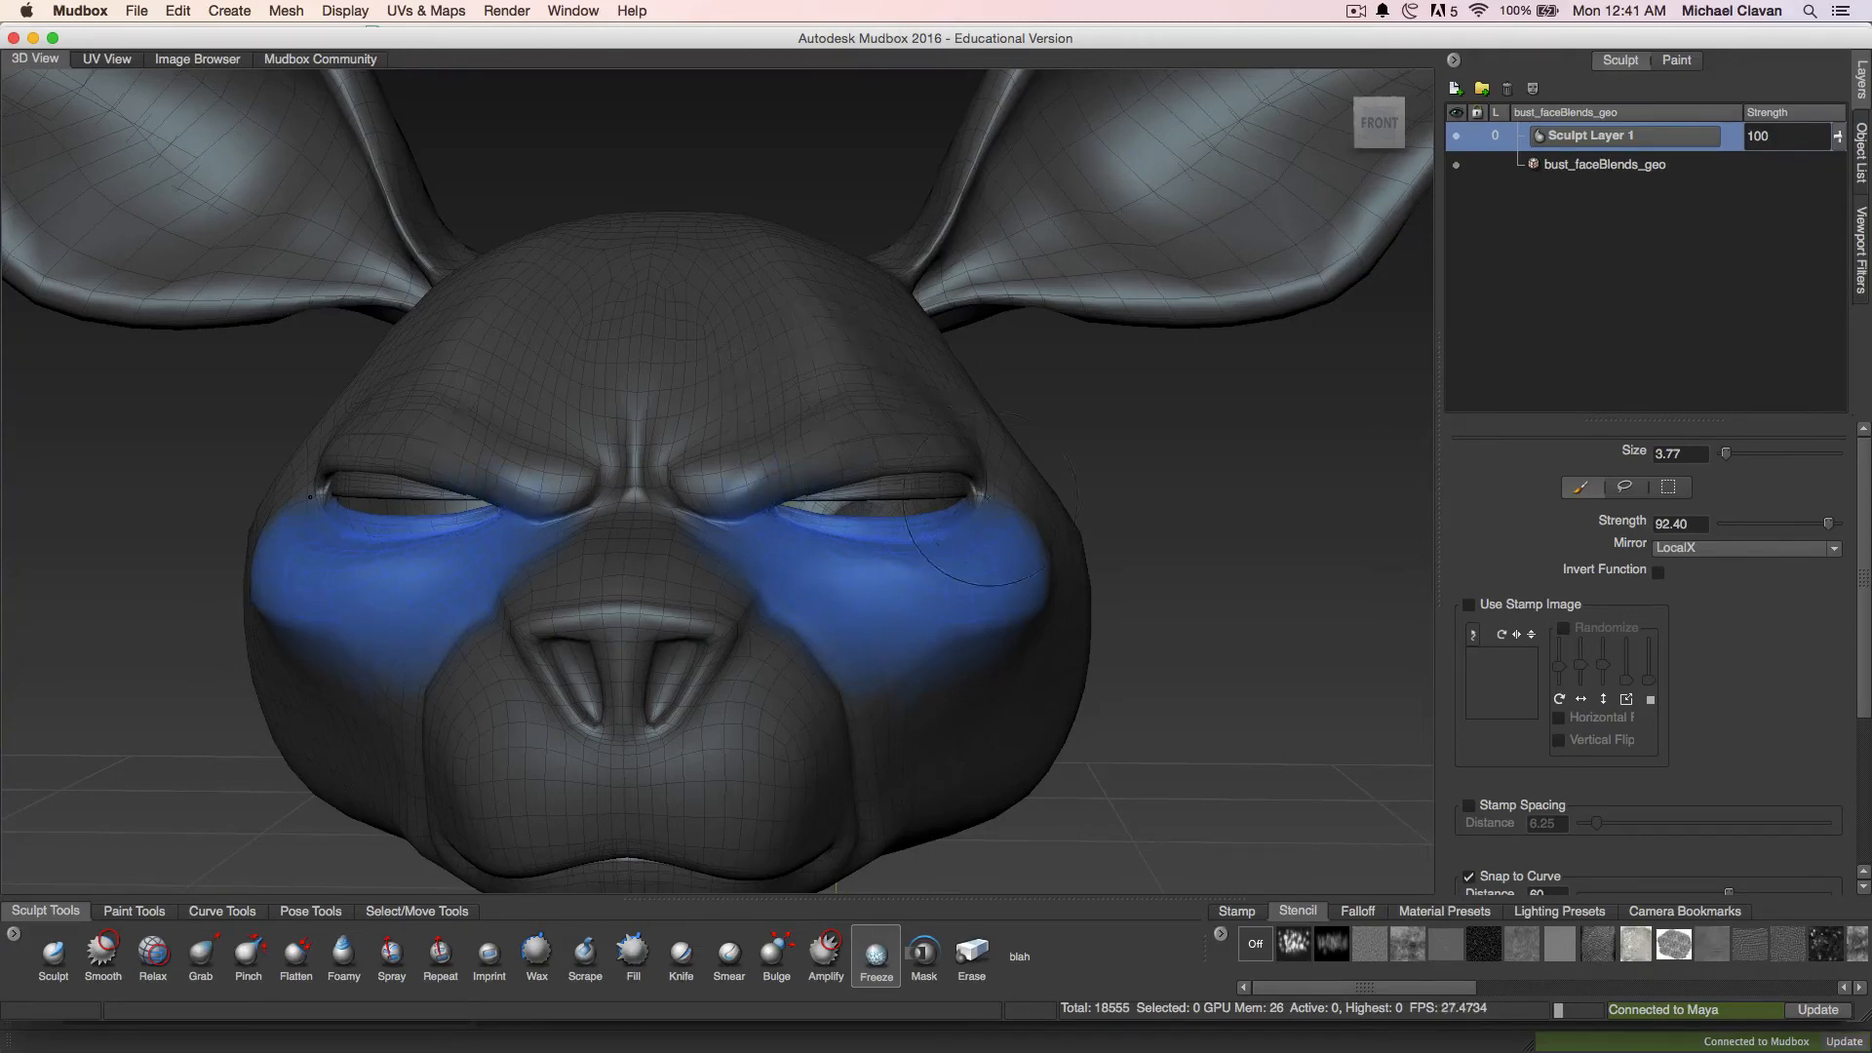
# Pull the upper eyelids down over the eyes with the Grab brush at size 3.77, strength 18.07 and LocalX mirroring
pyautogui.scroll(2, 916, 526)
pyautogui.scroll(-2, 916, 512)
pyautogui.press('4')
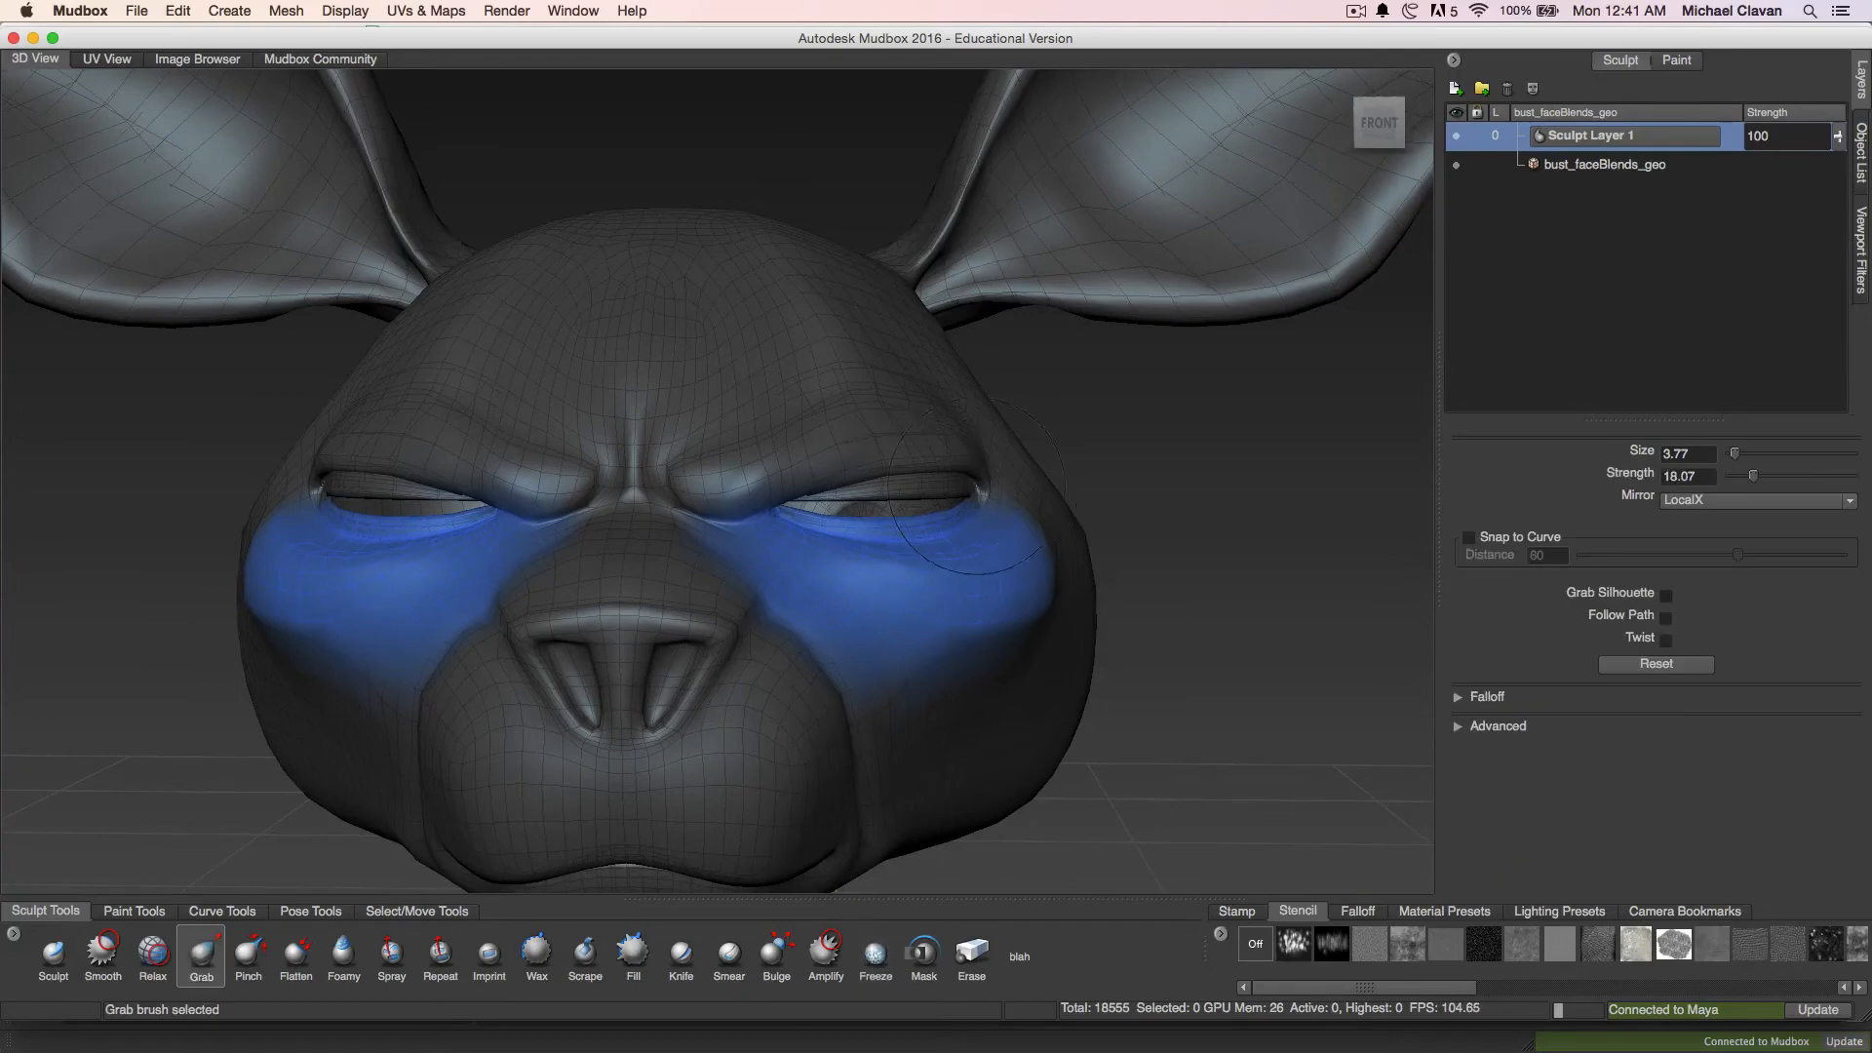
pyautogui.moveTo(923, 487)
pyautogui.keyDown('alt'); pyautogui.mouseDown()
pyautogui.moveTo(700, 484)
pyautogui.moveTo(1035, 480)
pyautogui.moveTo(682, 484)
pyautogui.moveTo(634, 604)
pyautogui.mouseUp(); pyautogui.keyUp('alt')
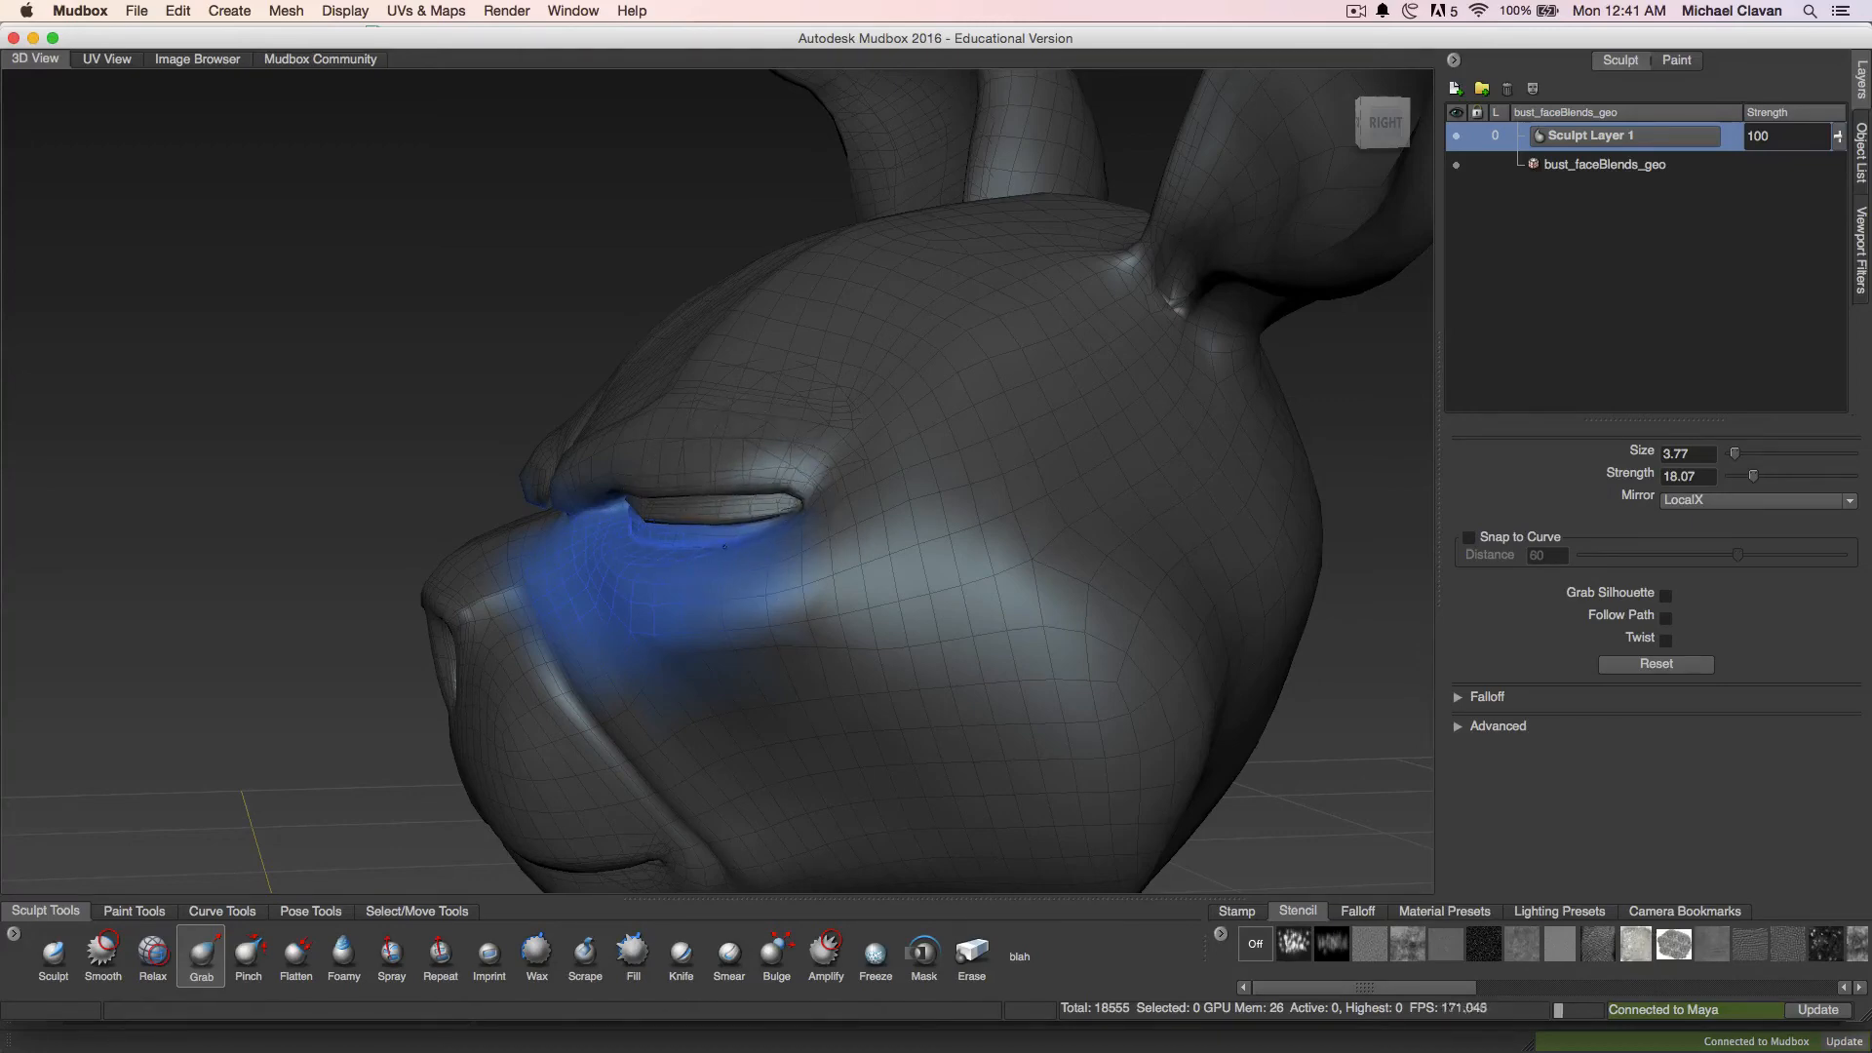
pyautogui.moveTo(725, 547); pyautogui.dragTo(795, 558)
pyautogui.moveTo(624, 531)
pyautogui.keyDown('alt'); pyautogui.mouseDown()
pyautogui.moveTo(774, 508)
pyautogui.moveTo(738, 540)
pyautogui.moveTo(641, 485)
pyautogui.mouseUp(); pyautogui.keyUp('alt')
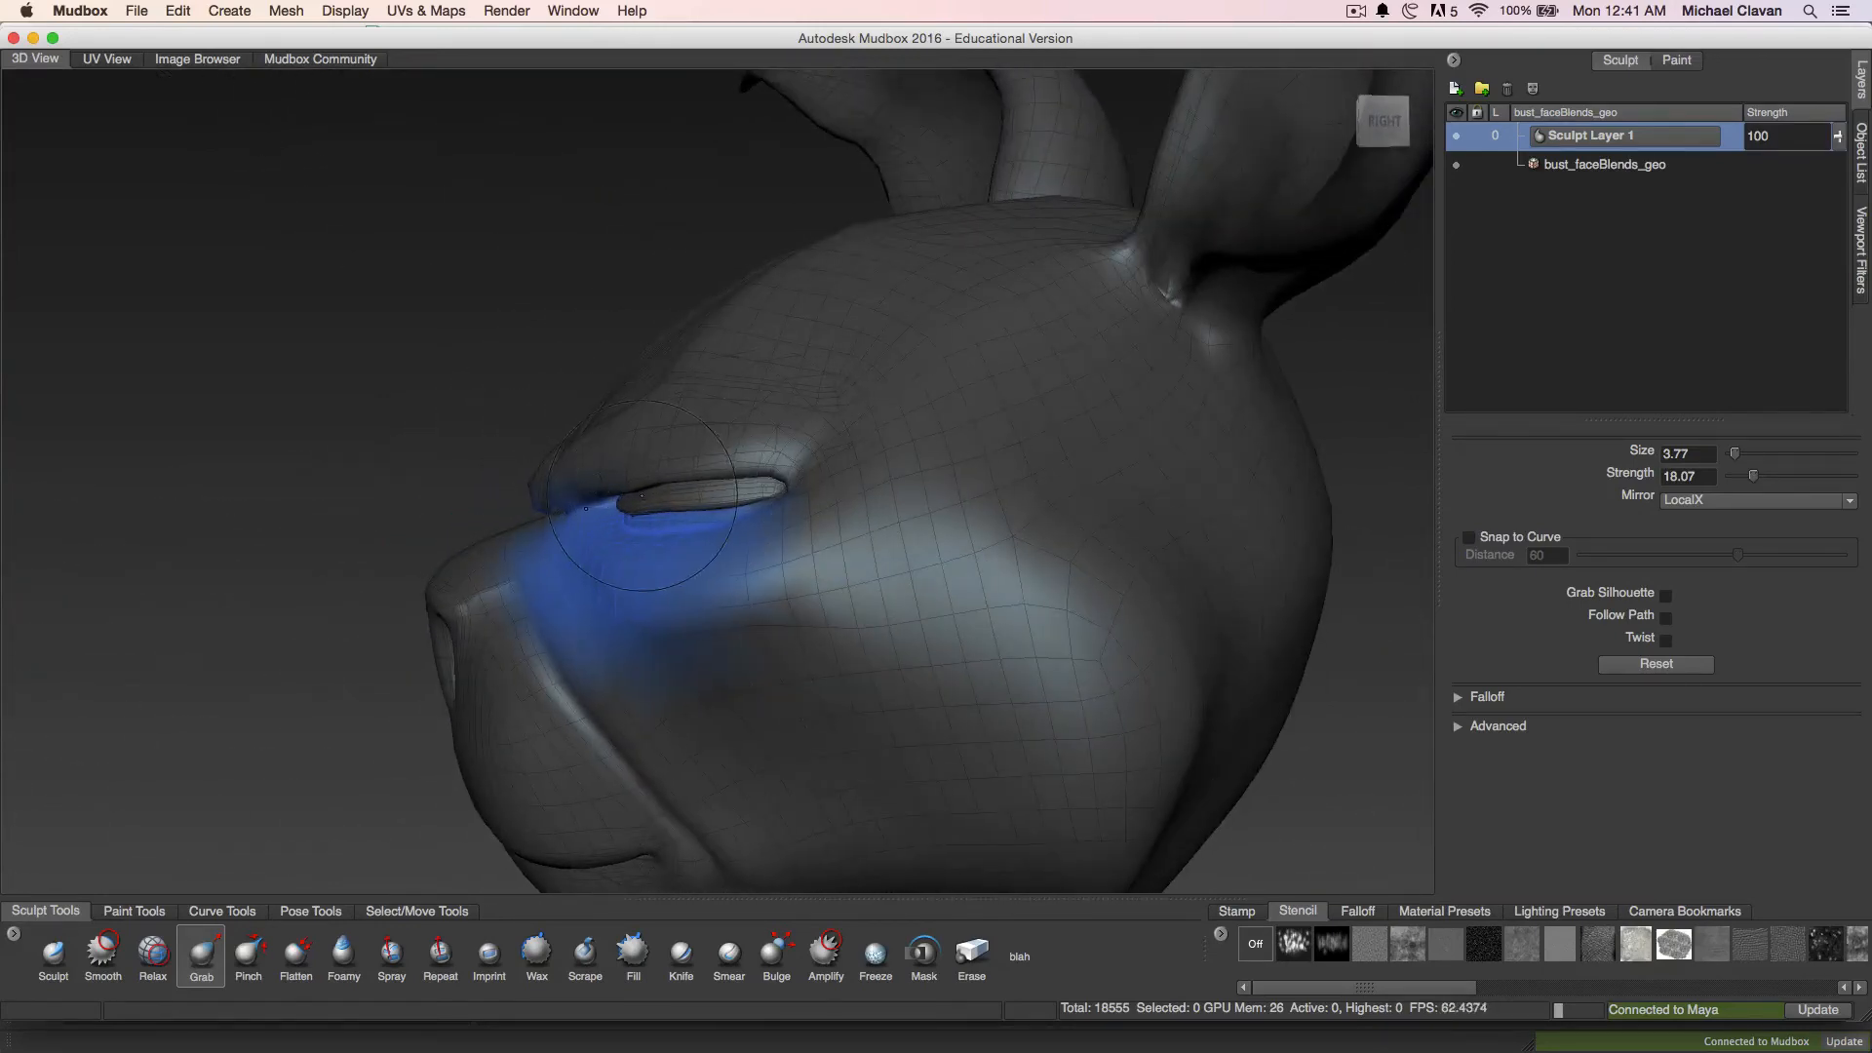
pyautogui.moveTo(773, 534)
pyautogui.keyDown('alt'); pyautogui.mouseDown()
pyautogui.moveTo(707, 527)
pyautogui.moveTo(839, 534)
pyautogui.mouseUp(); pyautogui.keyUp('alt')
pyautogui.moveTo(693, 516)
pyautogui.keyDown('alt'); pyautogui.mouseDown()
pyautogui.moveTo(832, 495)
pyautogui.moveTo(727, 438)
pyautogui.moveTo(794, 488)
pyautogui.mouseUp(); pyautogui.keyUp('alt')
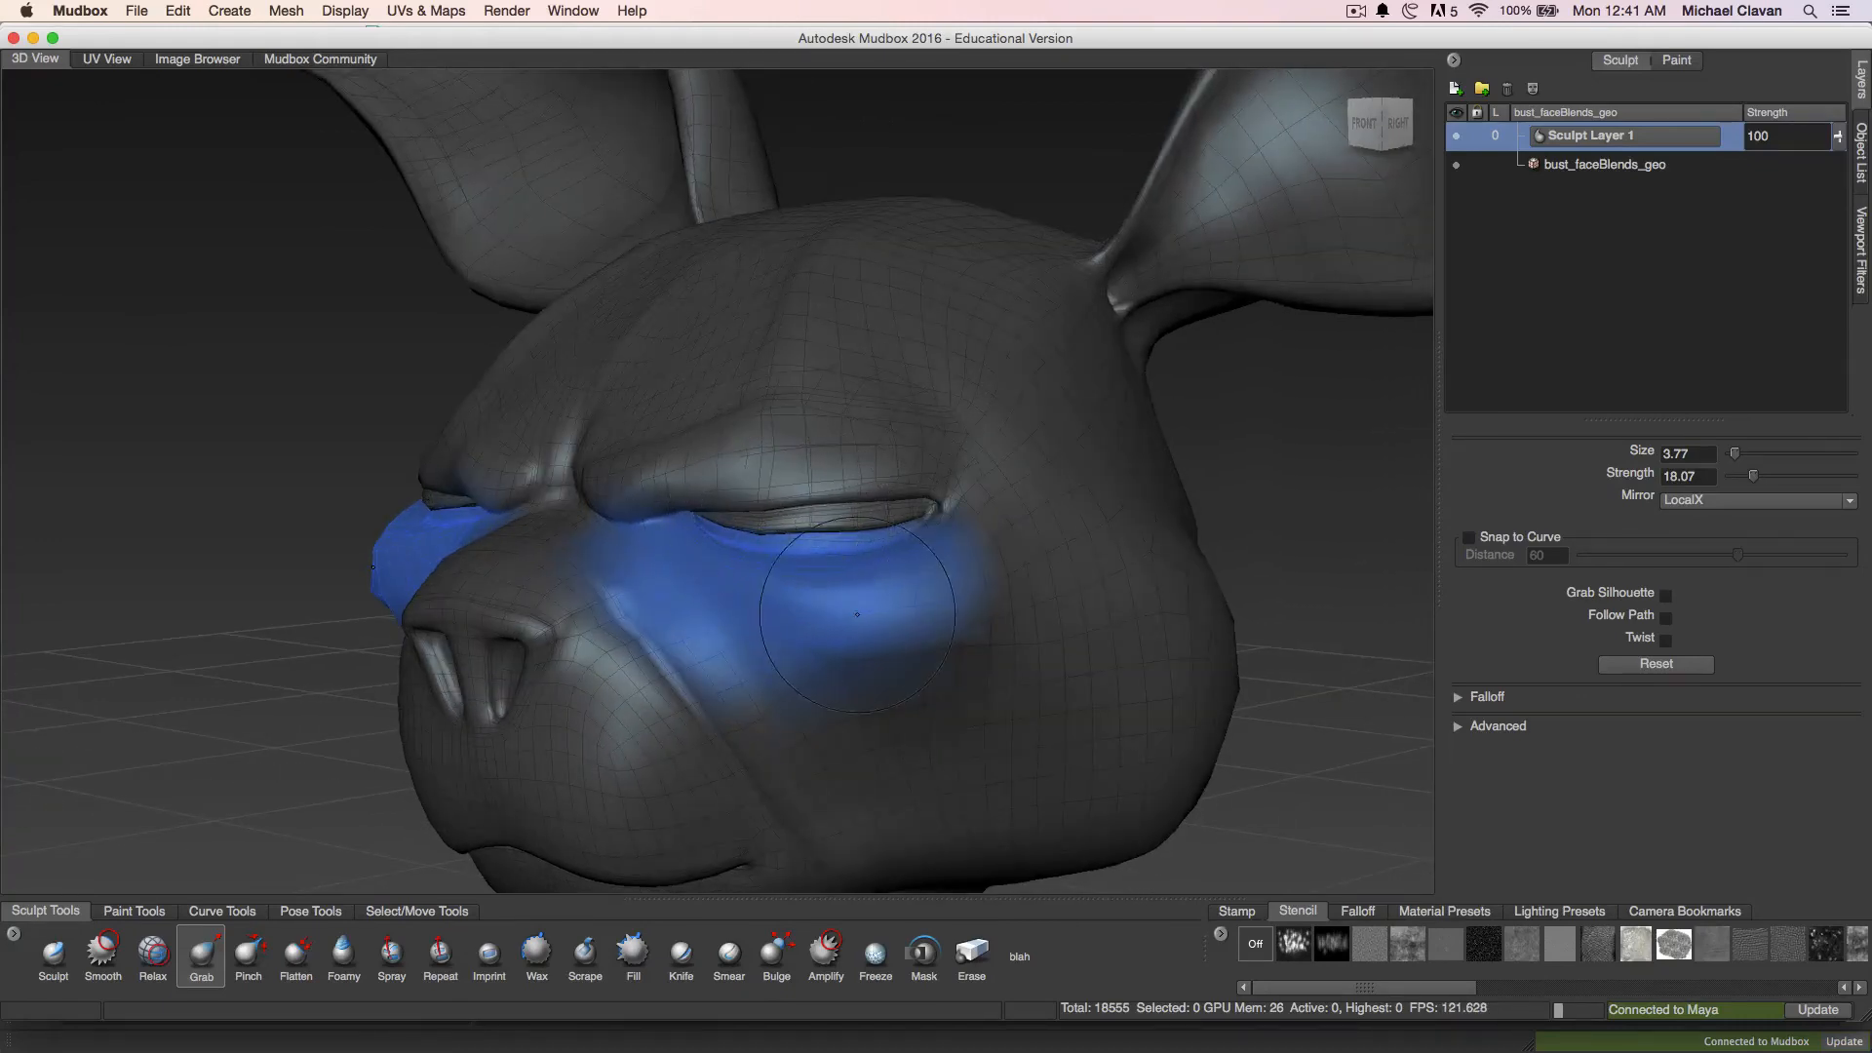
# Freeze the eyelids with the Freeze brush at strength 92.40, and erase the sculpting from the brows above them at strength 85.27
pyautogui.click(875, 953)
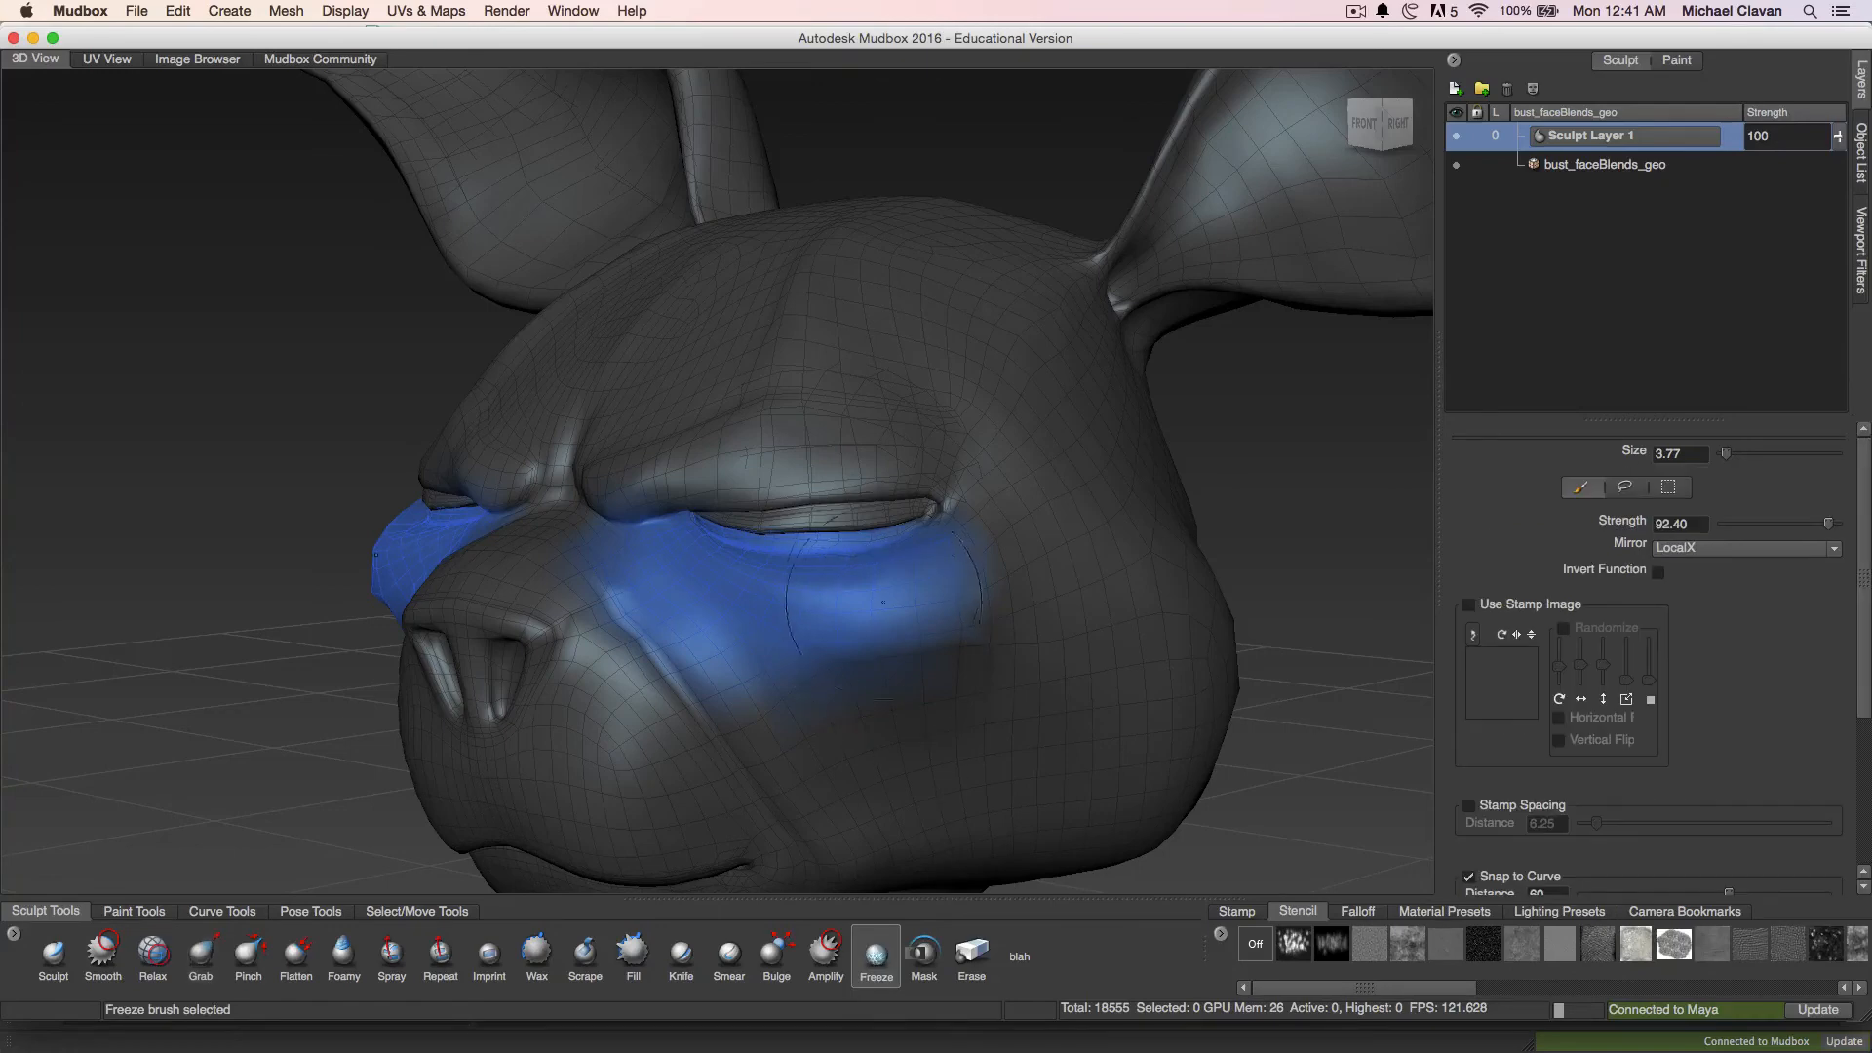
pyautogui.moveTo(890, 559); pyautogui.dragTo(753, 551)
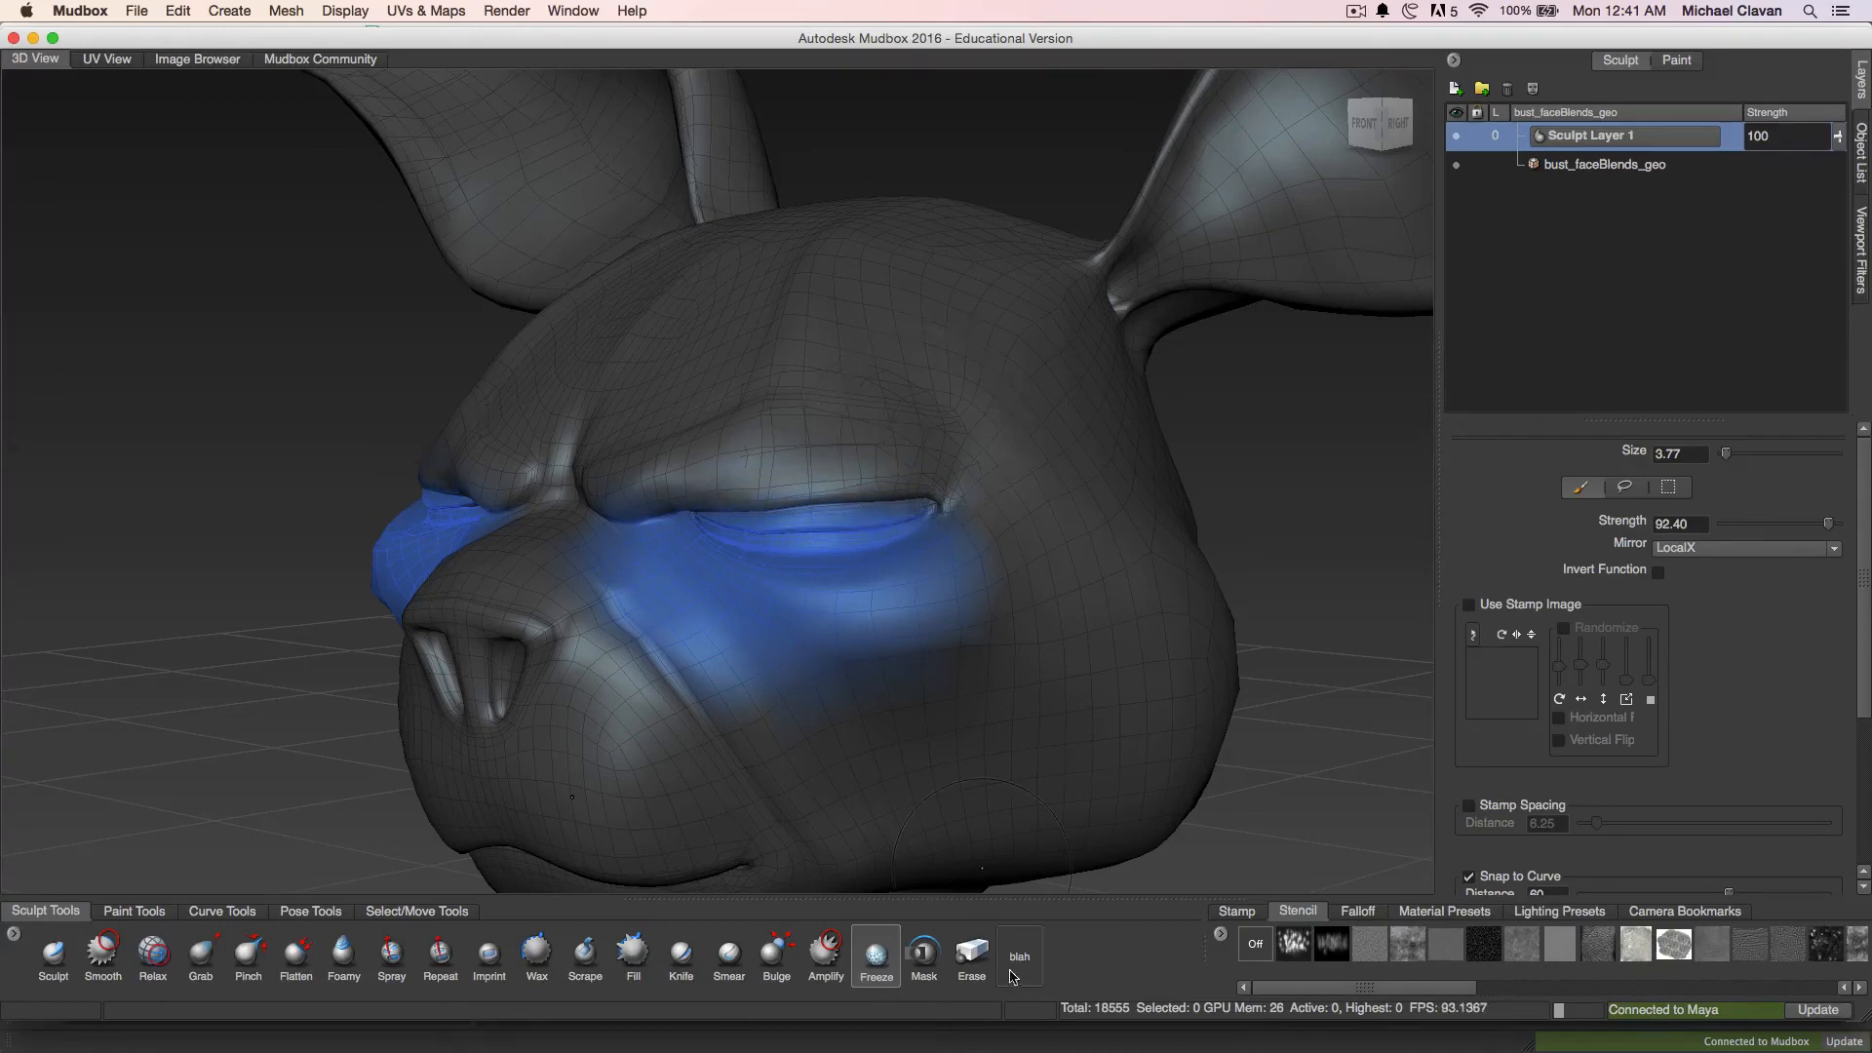
pyautogui.click(971, 954)
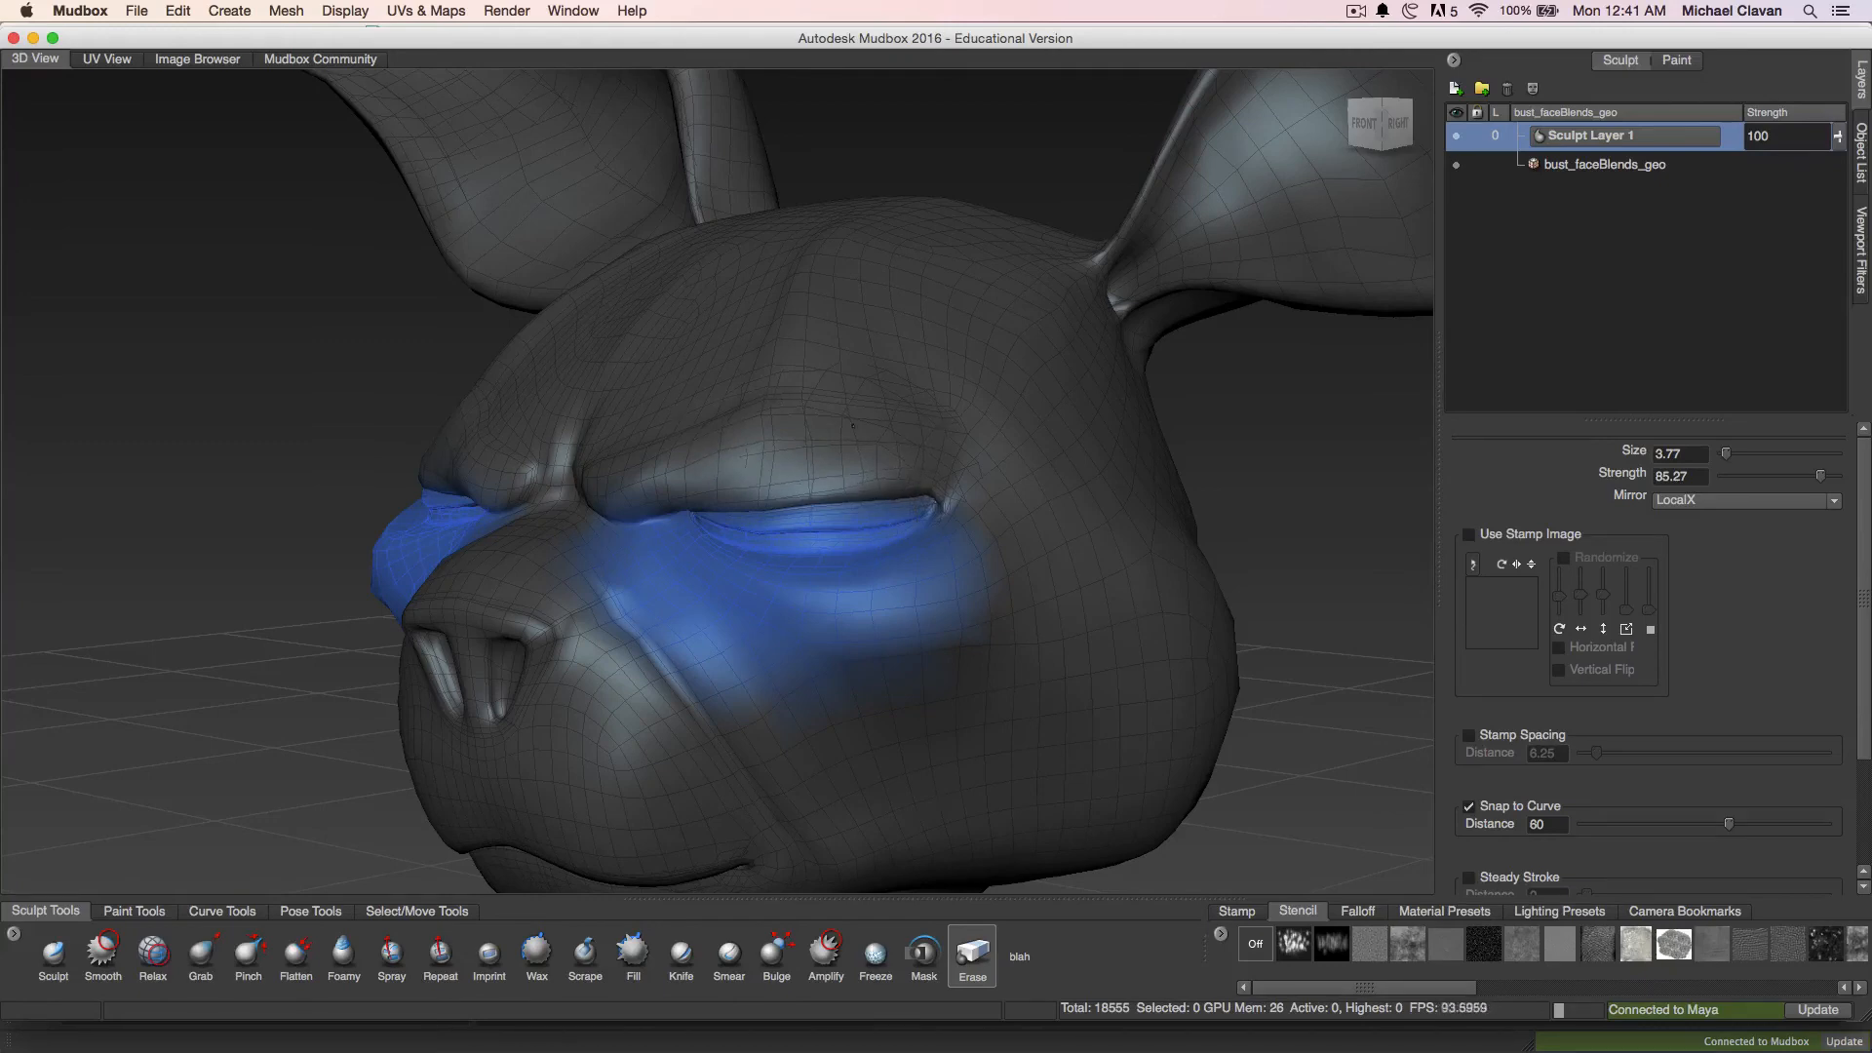
pyautogui.moveTo(626, 449)
pyautogui.mouseDown()
pyautogui.moveTo(806, 443)
pyautogui.moveTo(782, 432)
pyautogui.moveTo(914, 446)
pyautogui.moveTo(868, 454)
pyautogui.mouseUp()
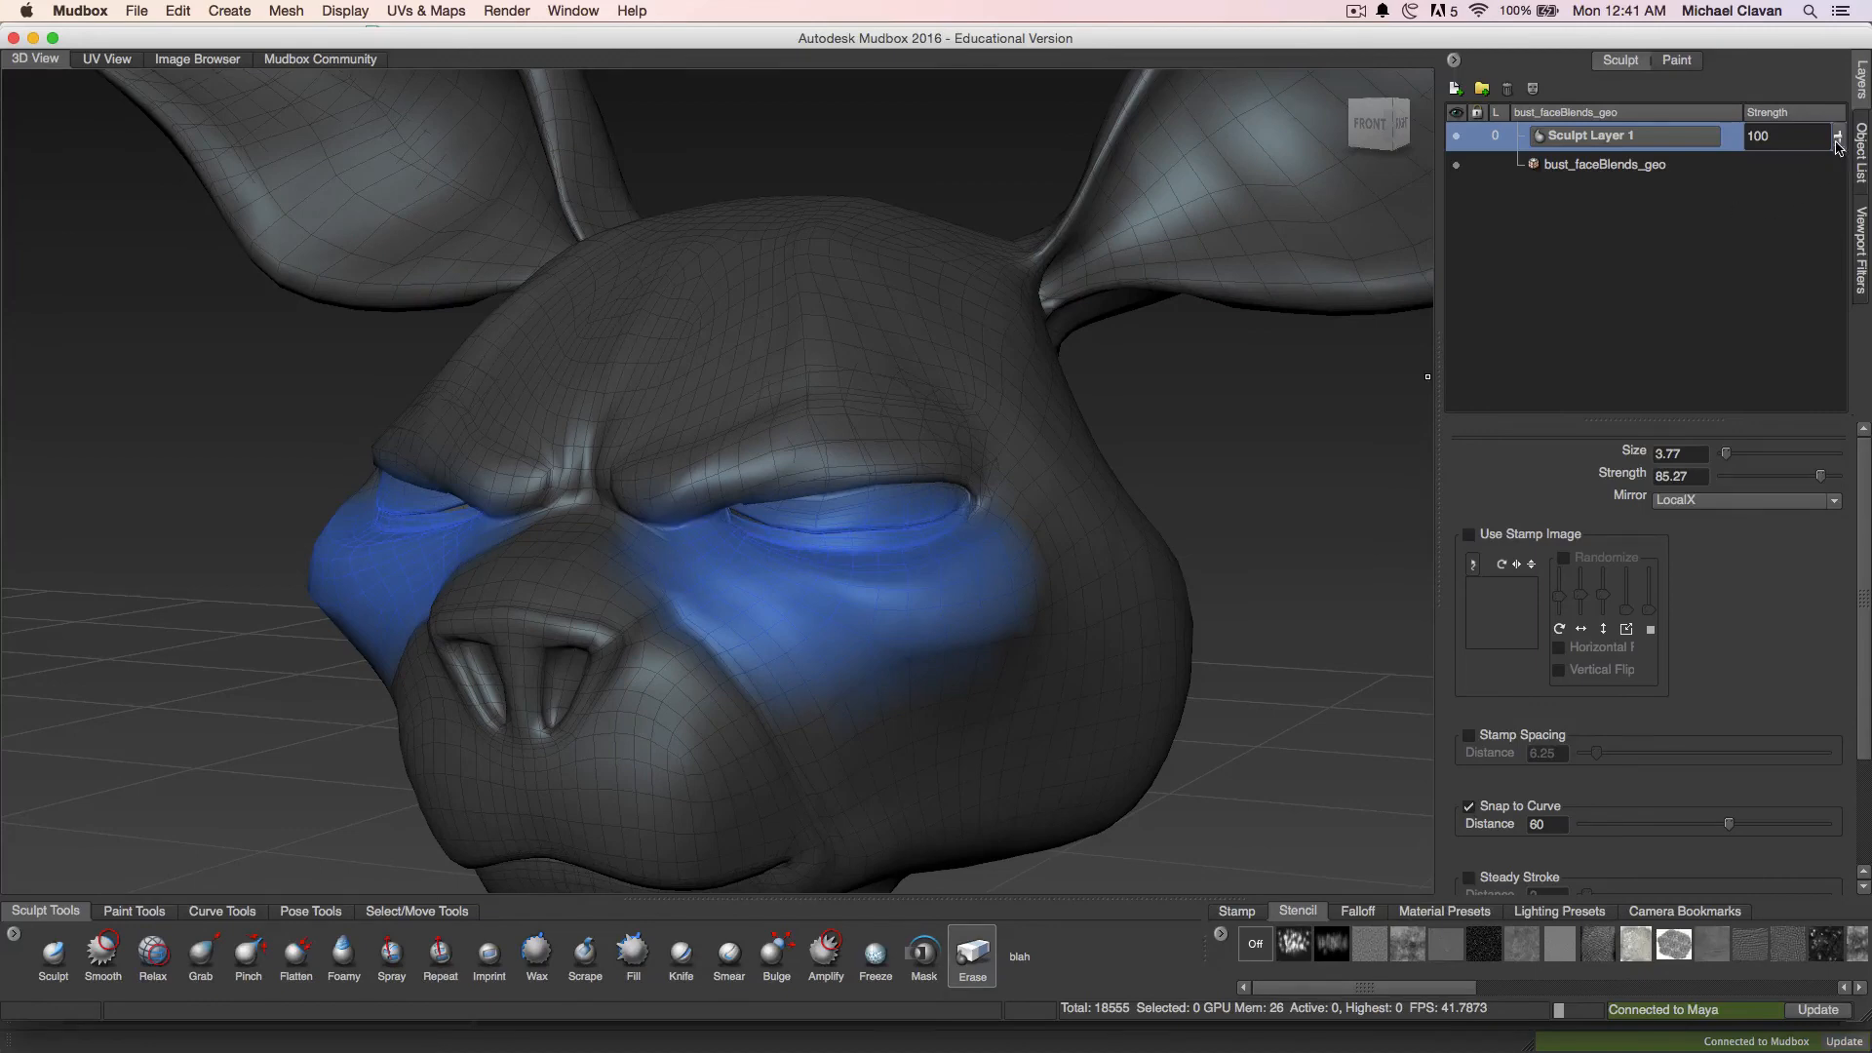
# Vary Sculpt Layer 1's strength between 0 and 100 to check the eyelid shape, return it to 100, and unfreeze everything
pyautogui.moveTo(1837, 144); pyautogui.dragTo(1841, 368)
pyautogui.moveTo(1836, 246); pyautogui.dragTo(1829, 109)
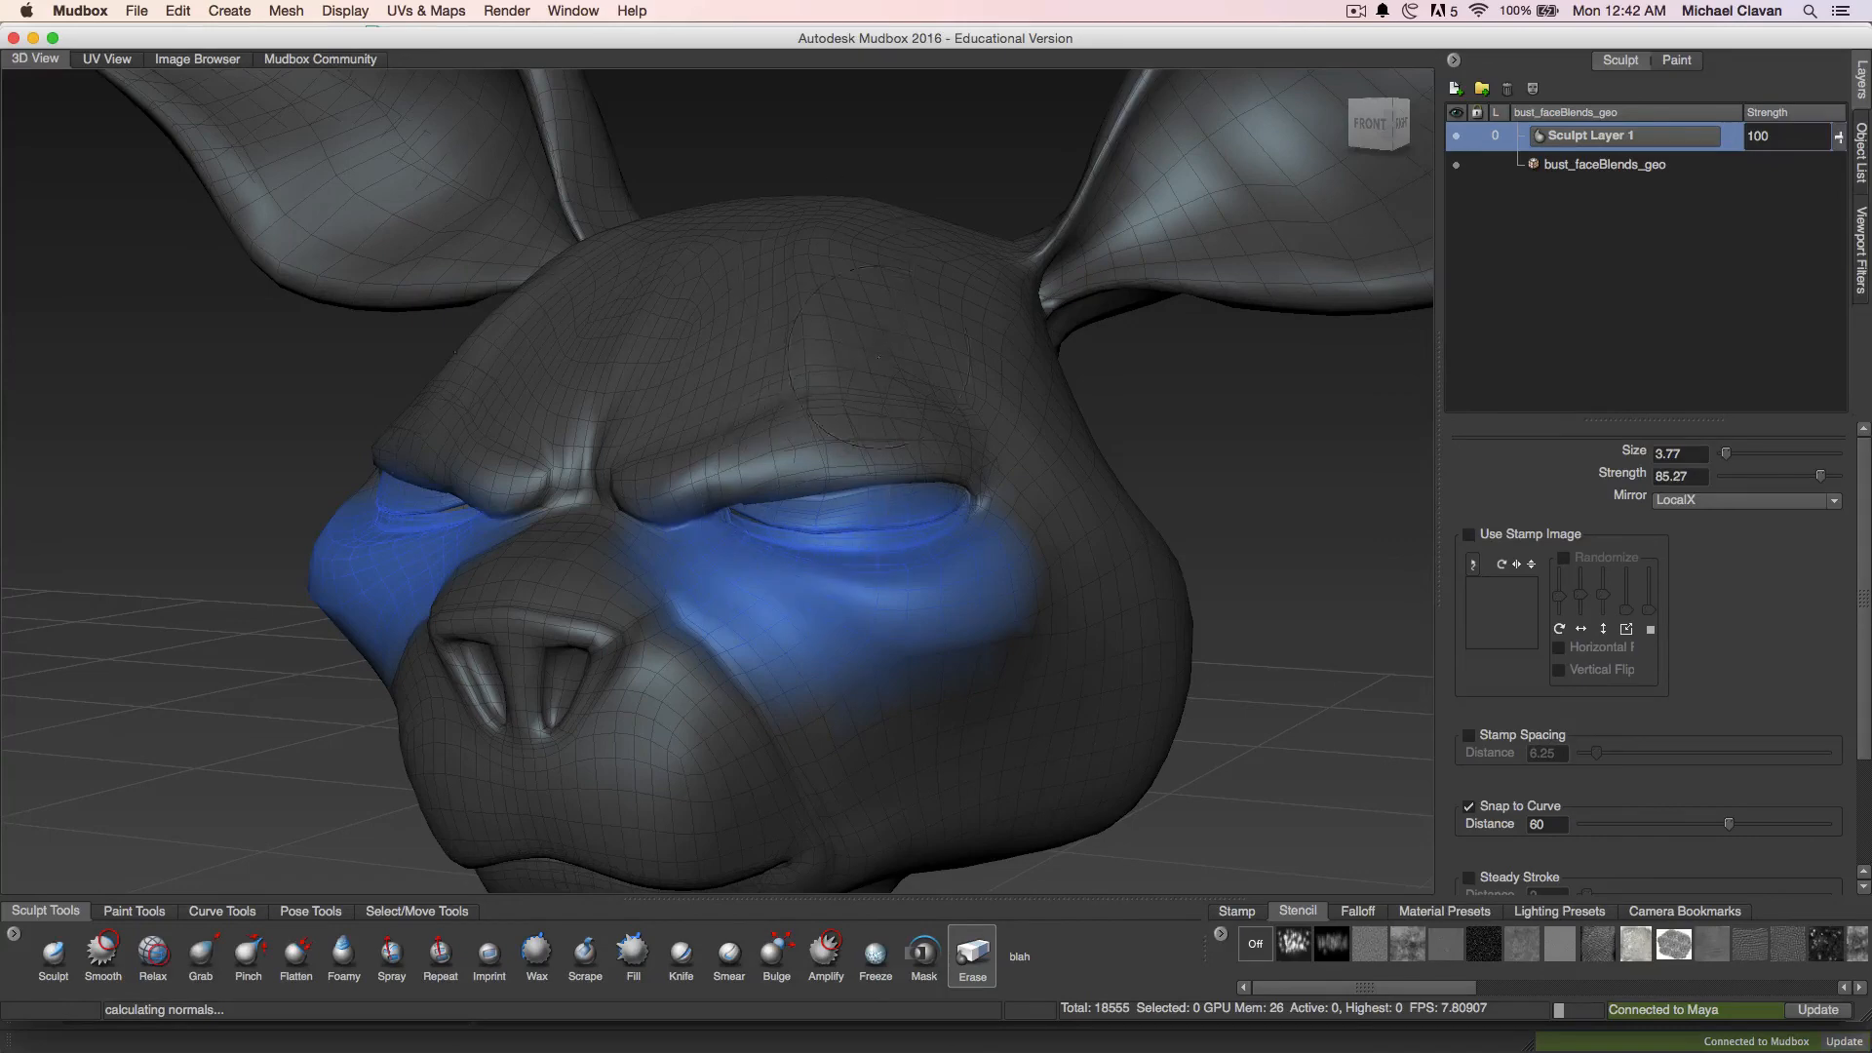
pyautogui.moveTo(1841, 139)
pyautogui.mouseDown()
pyautogui.moveTo(1817, 297)
pyautogui.moveTo(1827, 4)
pyautogui.moveTo(1828, 330)
pyautogui.moveTo(1818, 14)
pyautogui.moveTo(1849, 217)
pyautogui.moveTo(1839, 308)
pyautogui.moveTo(1835, 24)
pyautogui.mouseUp()
pyautogui.moveTo(1859, 102)
pyautogui.mouseDown()
pyautogui.moveTo(1855, 244)
pyautogui.moveTo(1853, 84)
pyautogui.mouseUp()
pyautogui.moveTo(1853, 164); pyautogui.dragTo(1864, 347)
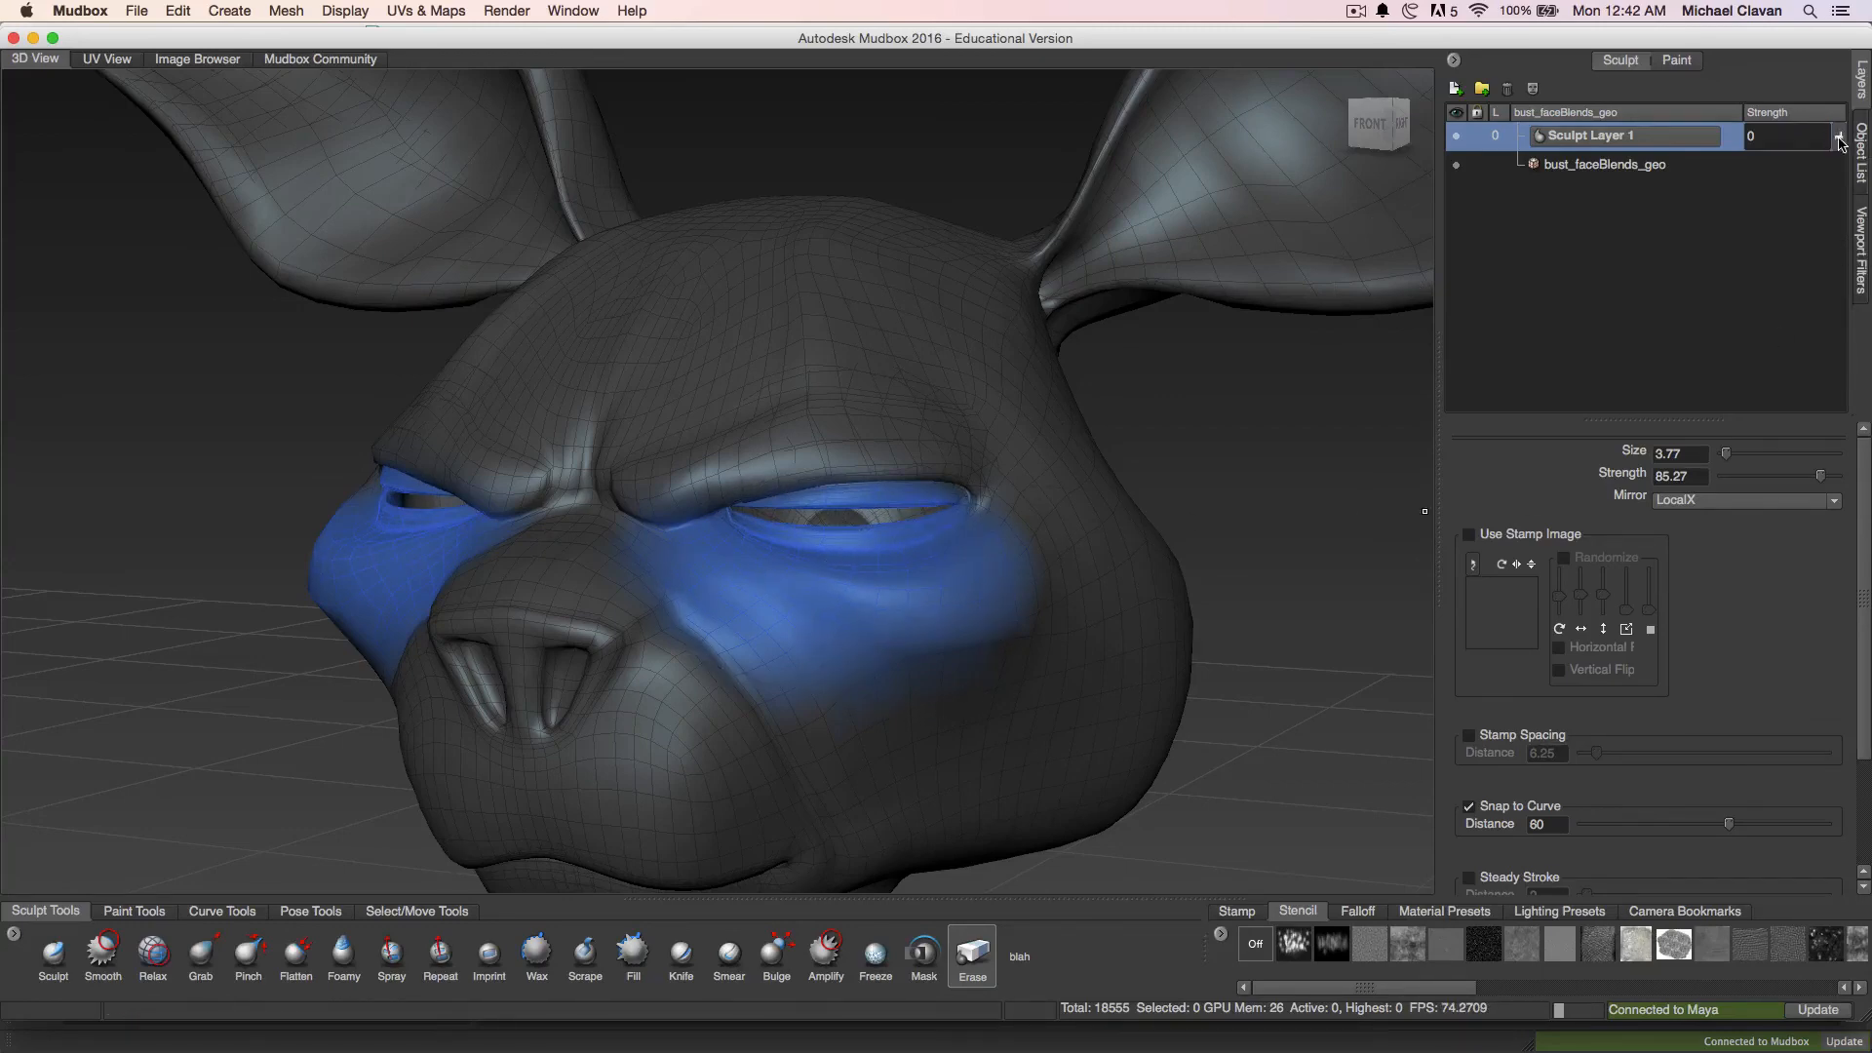
pyautogui.moveTo(1840, 143); pyautogui.dragTo(1826, 315)
pyautogui.moveTo(1812, 181); pyautogui.dragTo(1792, 9)
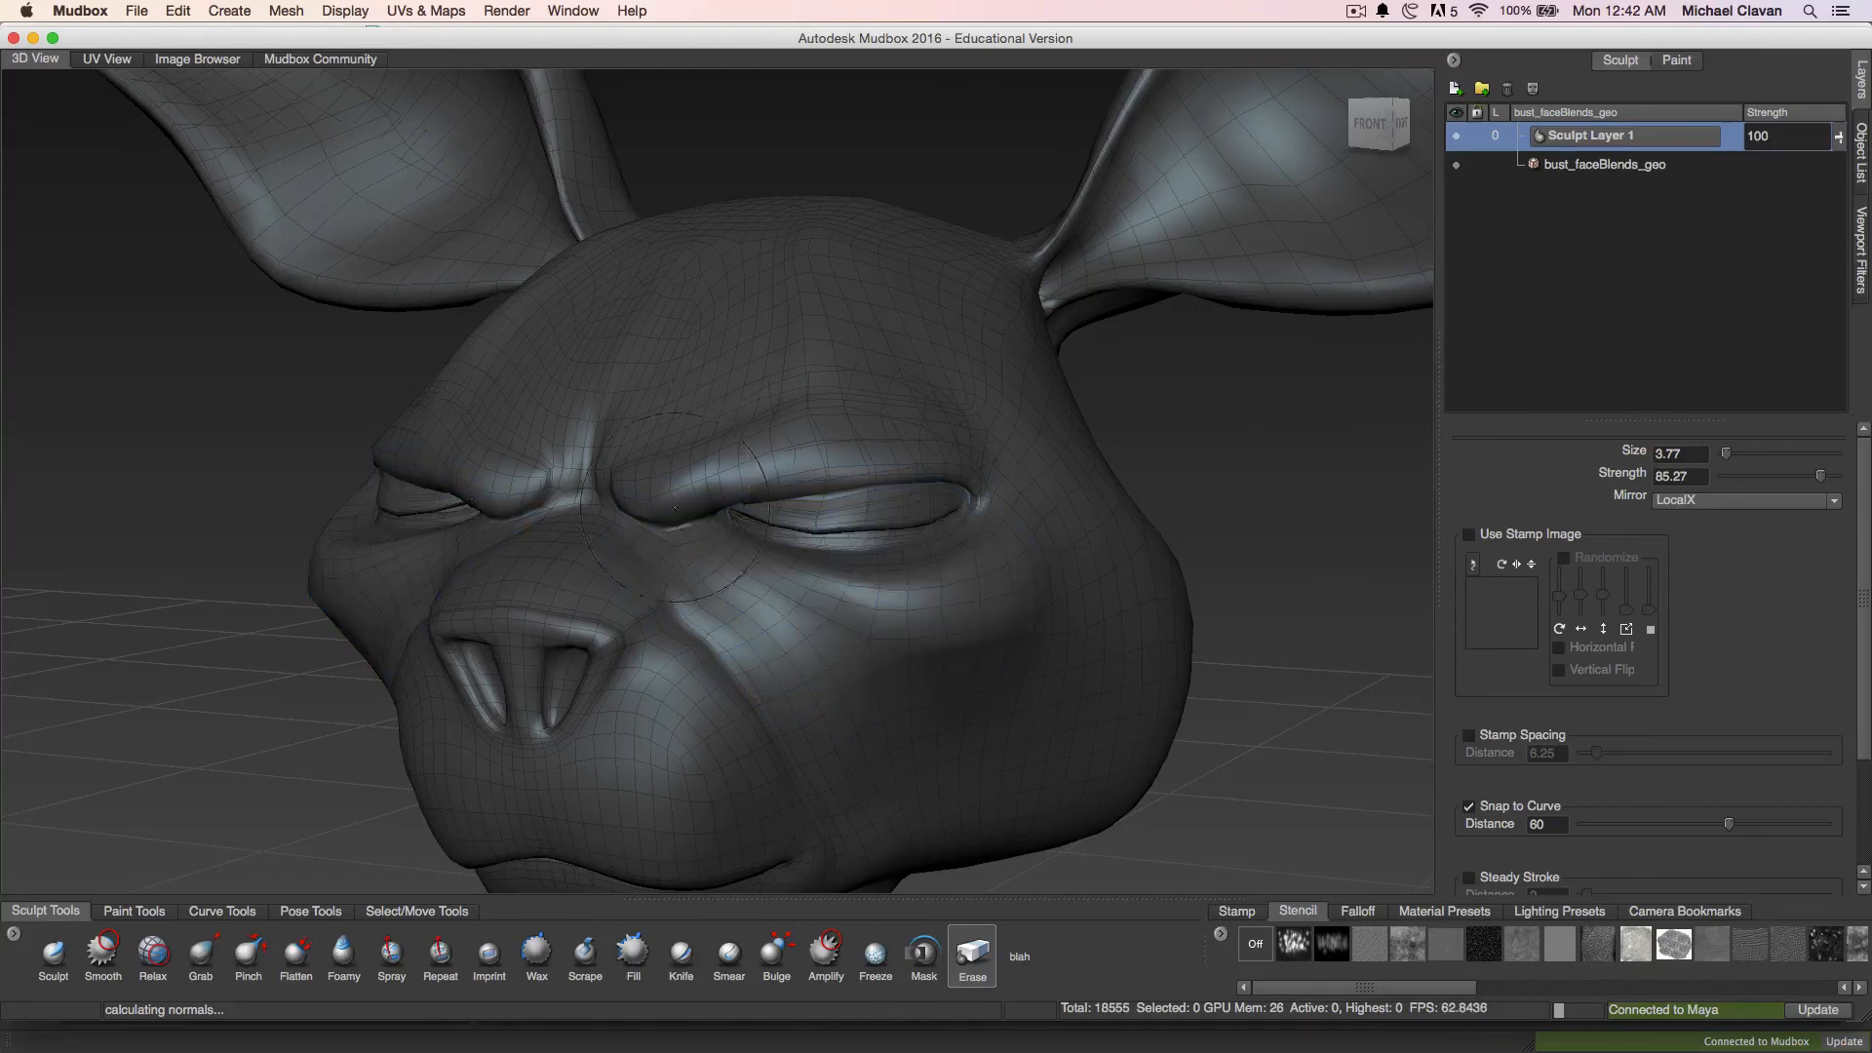
# Examine the sculpted eyelids, their inner corners and the brows up close and from the front and side
pyautogui.scroll(10, 675, 508)
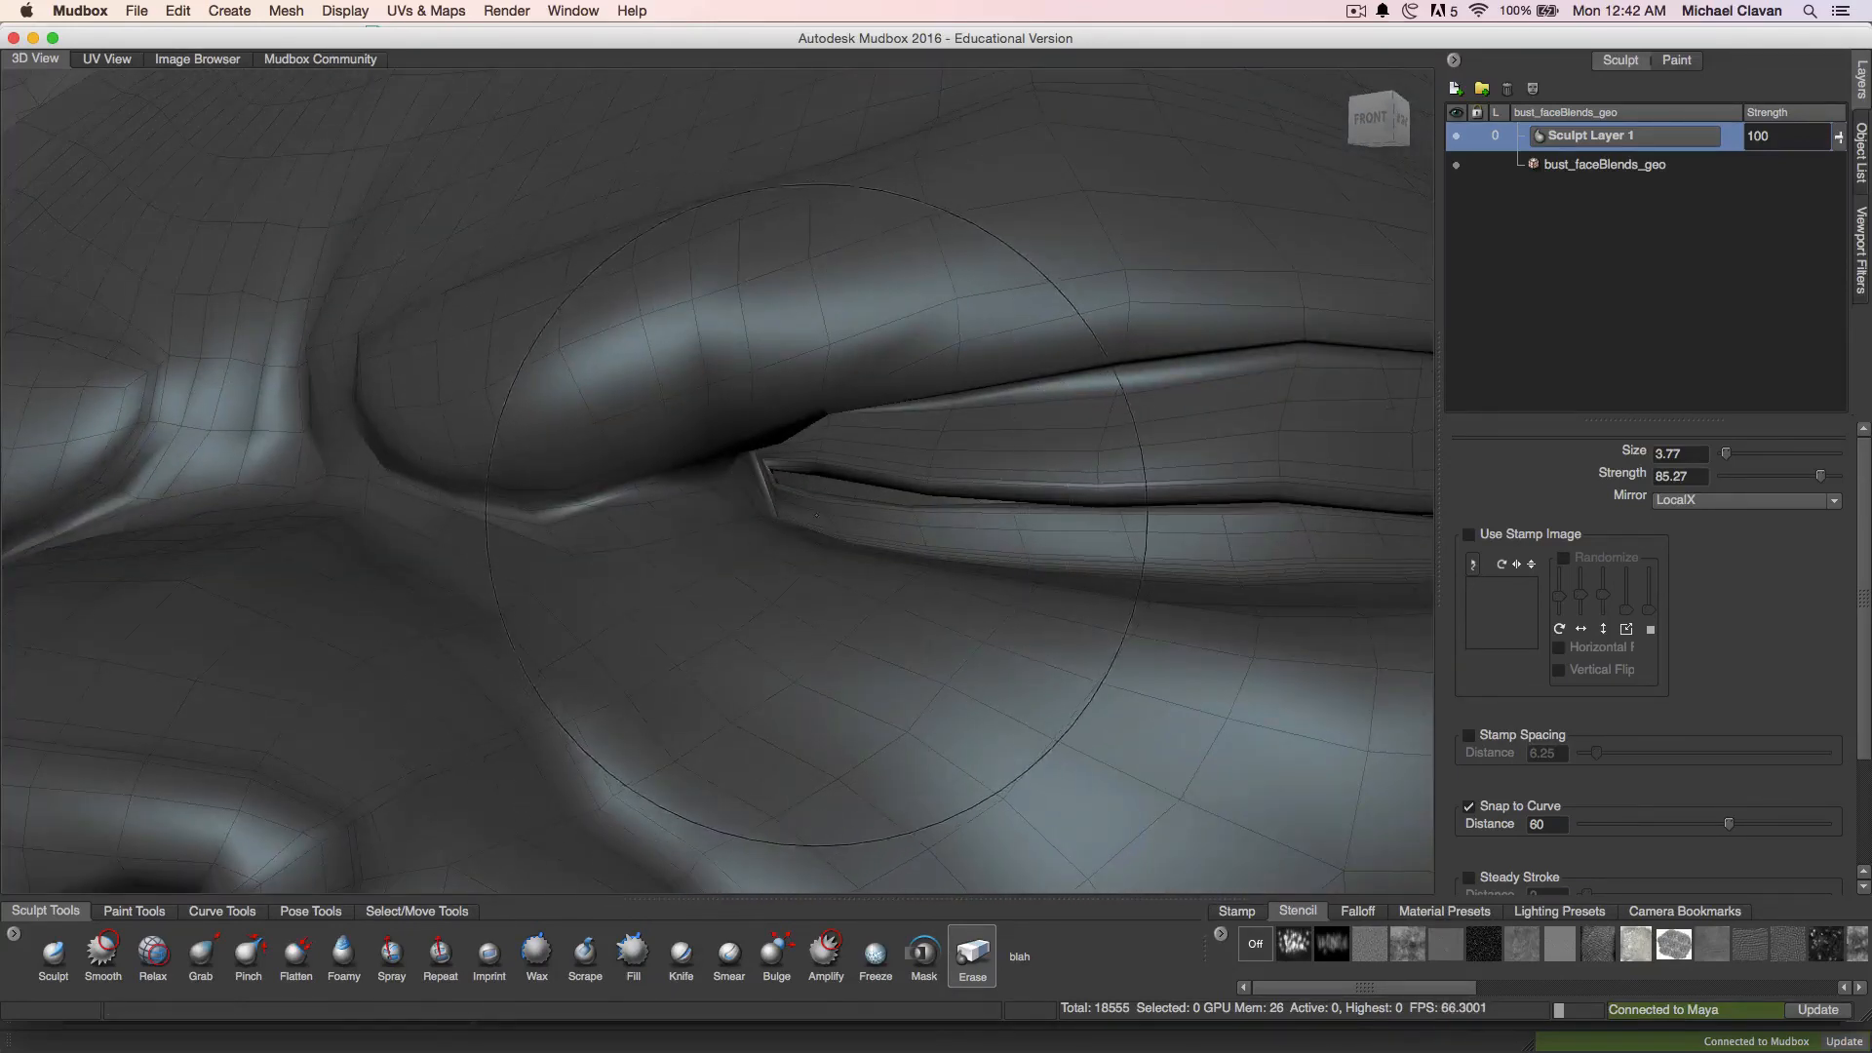
pyautogui.scroll(-4, 779, 469)
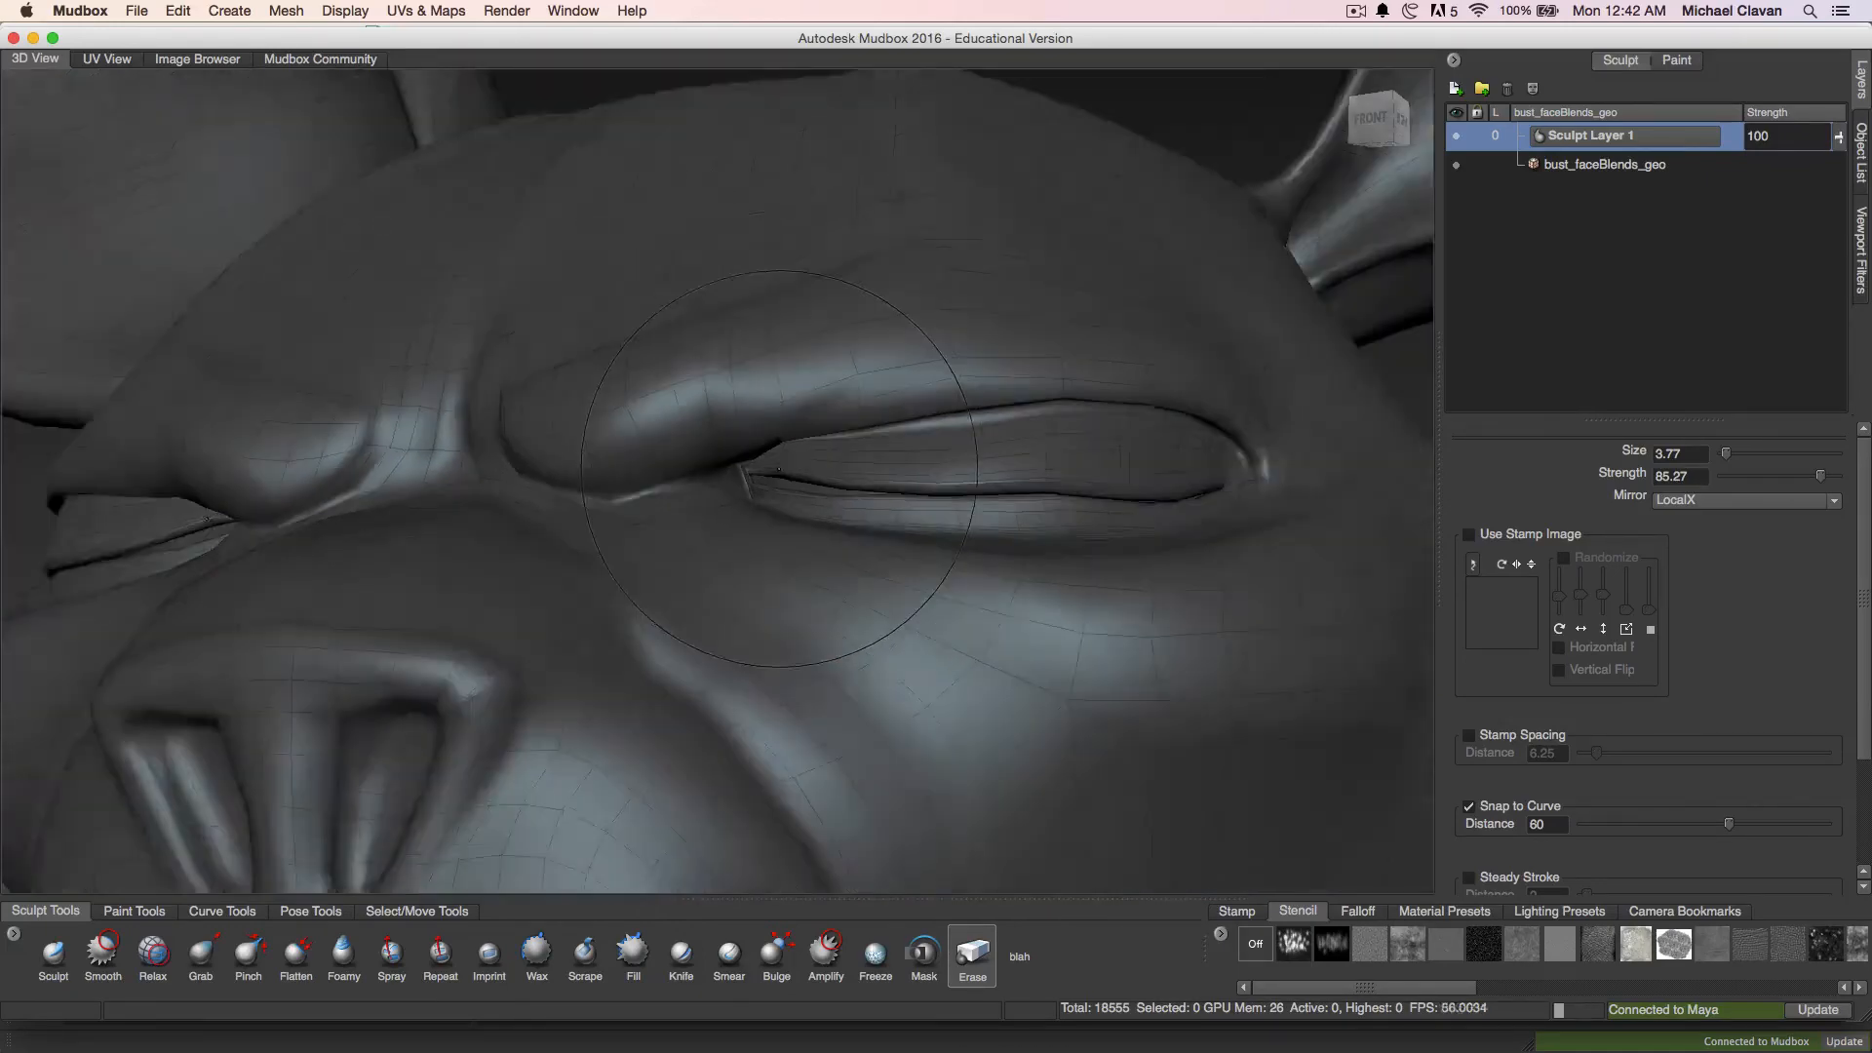
pyautogui.scroll(-4, 779, 469)
pyautogui.keyDown('alt'); pyautogui.moveTo(874, 419); pyautogui.dragTo(838, 478); pyautogui.keyUp('alt')
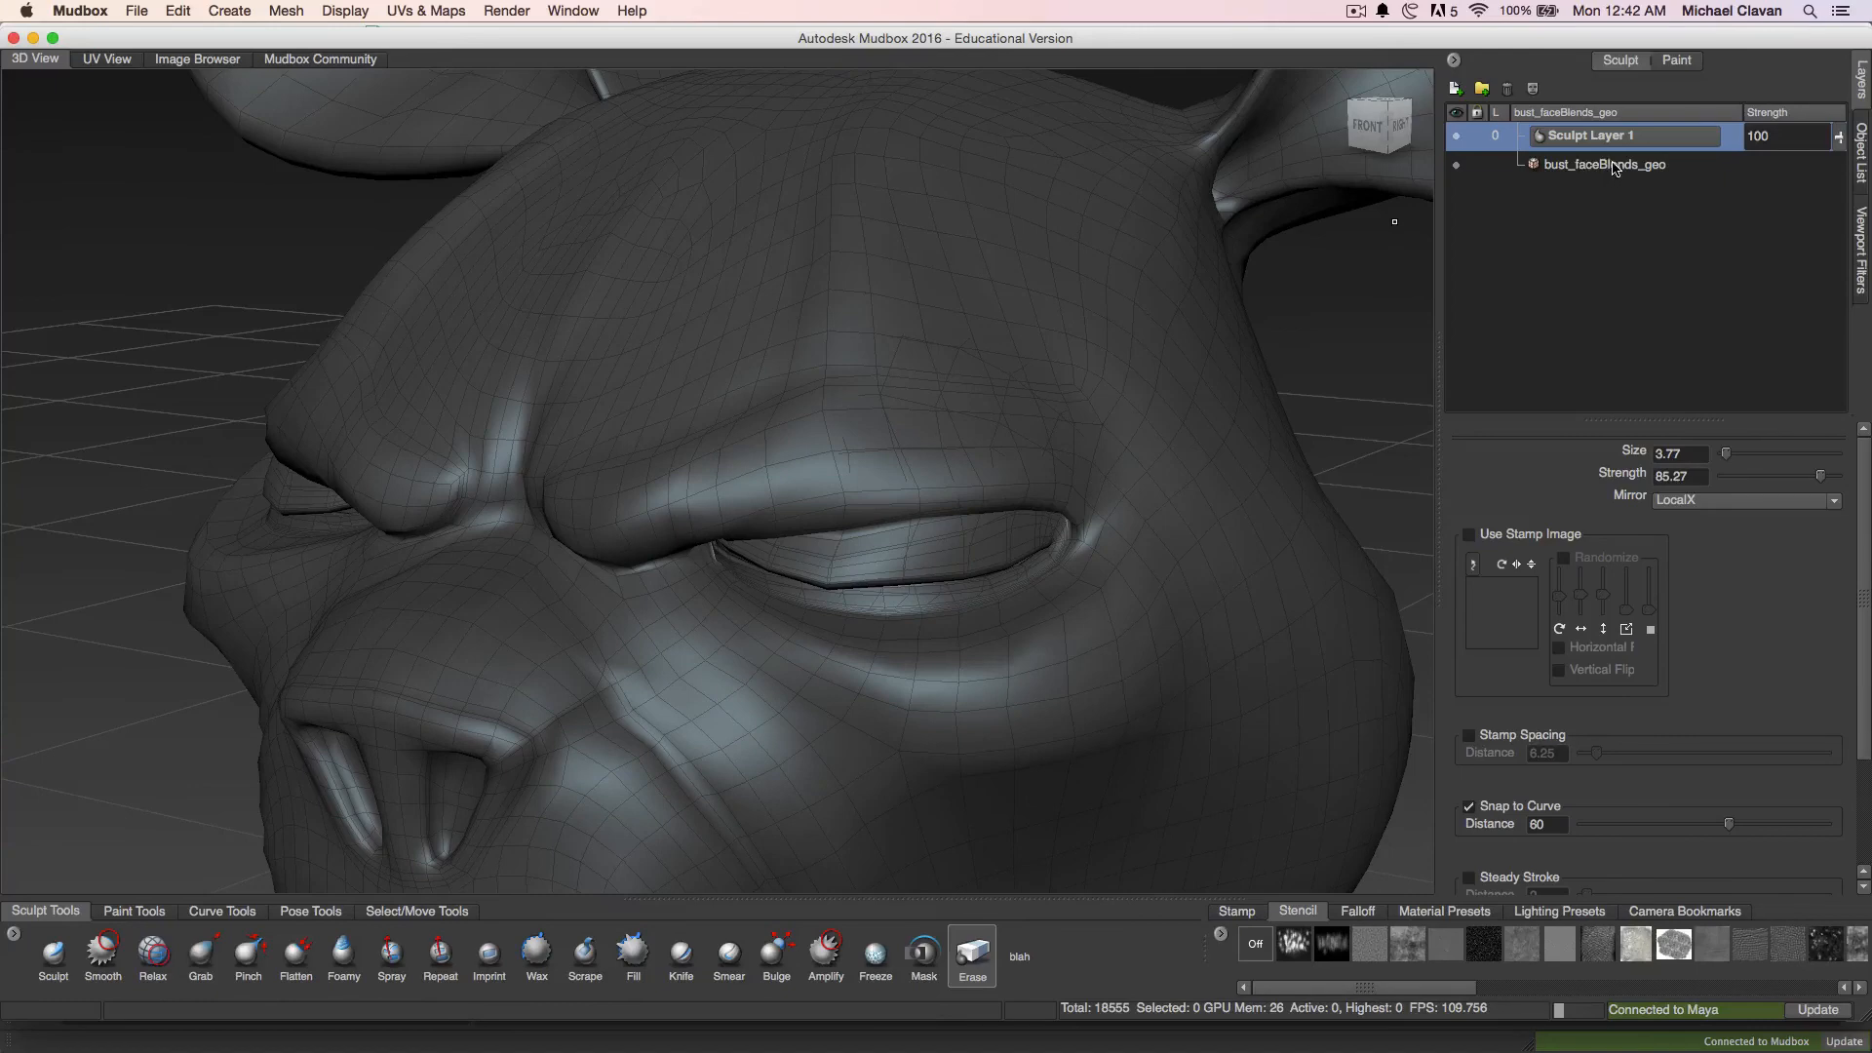
pyautogui.keyDown('alt'); pyautogui.moveTo(1367, 459); pyautogui.dragTo(780, 457, button='right'); pyautogui.keyUp('alt')
pyautogui.keyDown('alt'); pyautogui.moveTo(702, 456); pyautogui.dragTo(942, 455); pyautogui.keyUp('alt')
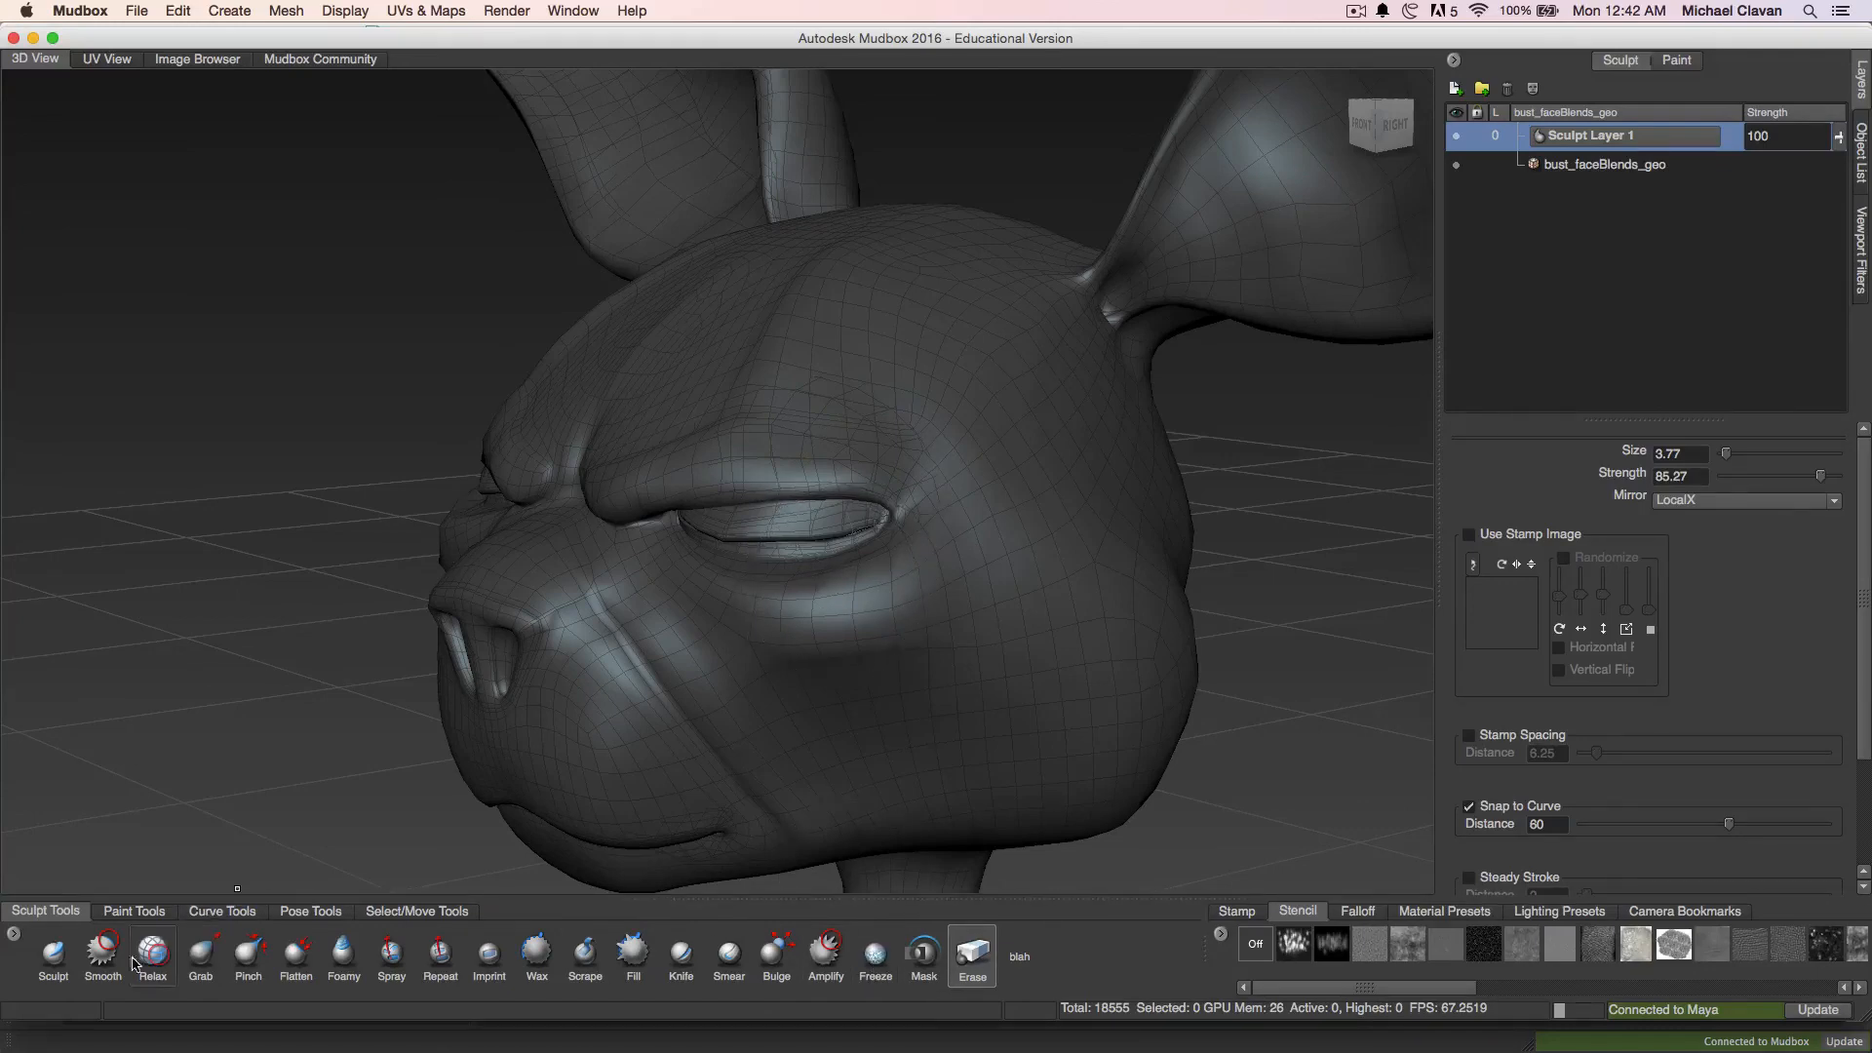
pyautogui.keyDown('alt'); pyautogui.moveTo(805, 492); pyautogui.dragTo(892, 512); pyautogui.keyUp('alt')
pyautogui.keyDown('alt'); pyautogui.moveTo(892, 512); pyautogui.dragTo(808, 444, button='right'); pyautogui.keyUp('alt')
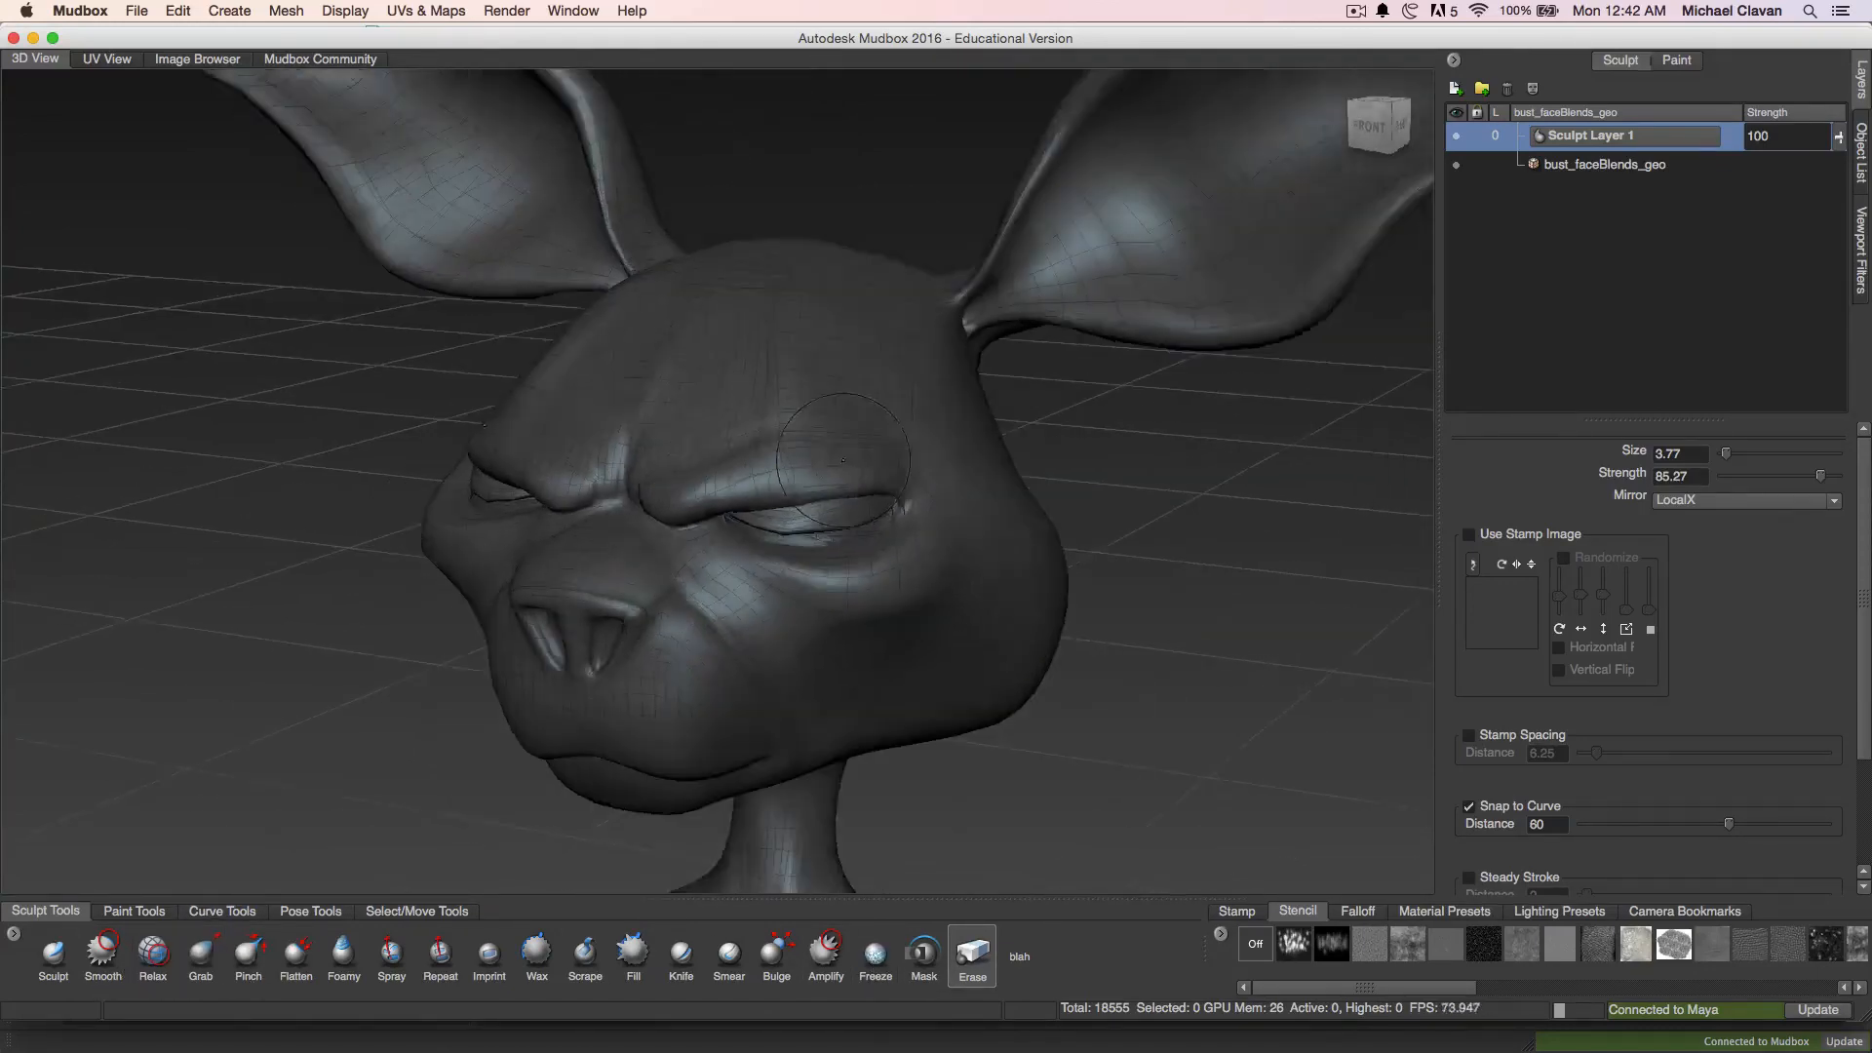
pyautogui.keyDown('alt'); pyautogui.moveTo(809, 442); pyautogui.dragTo(610, 455); pyautogui.keyUp('alt')
pyautogui.keyDown('alt'); pyautogui.moveTo(609, 455); pyautogui.dragTo(565, 444, button='right'); pyautogui.keyUp('alt')
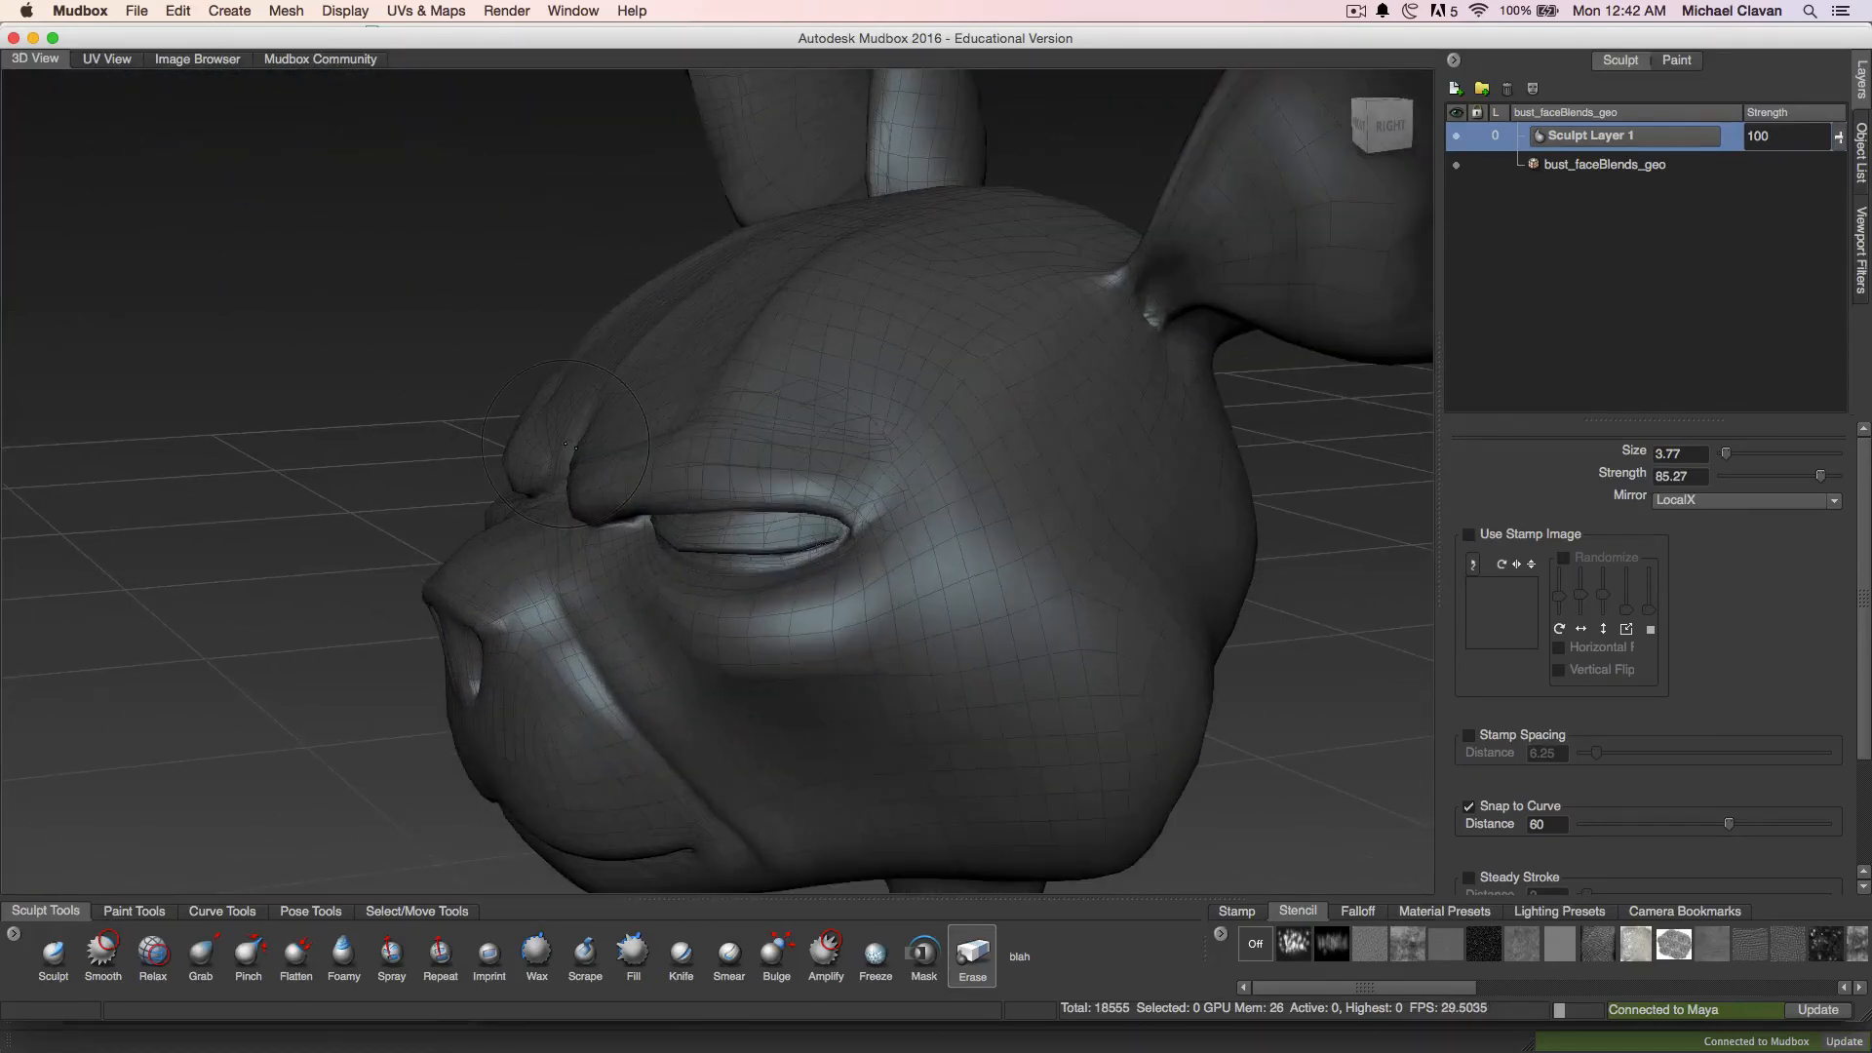